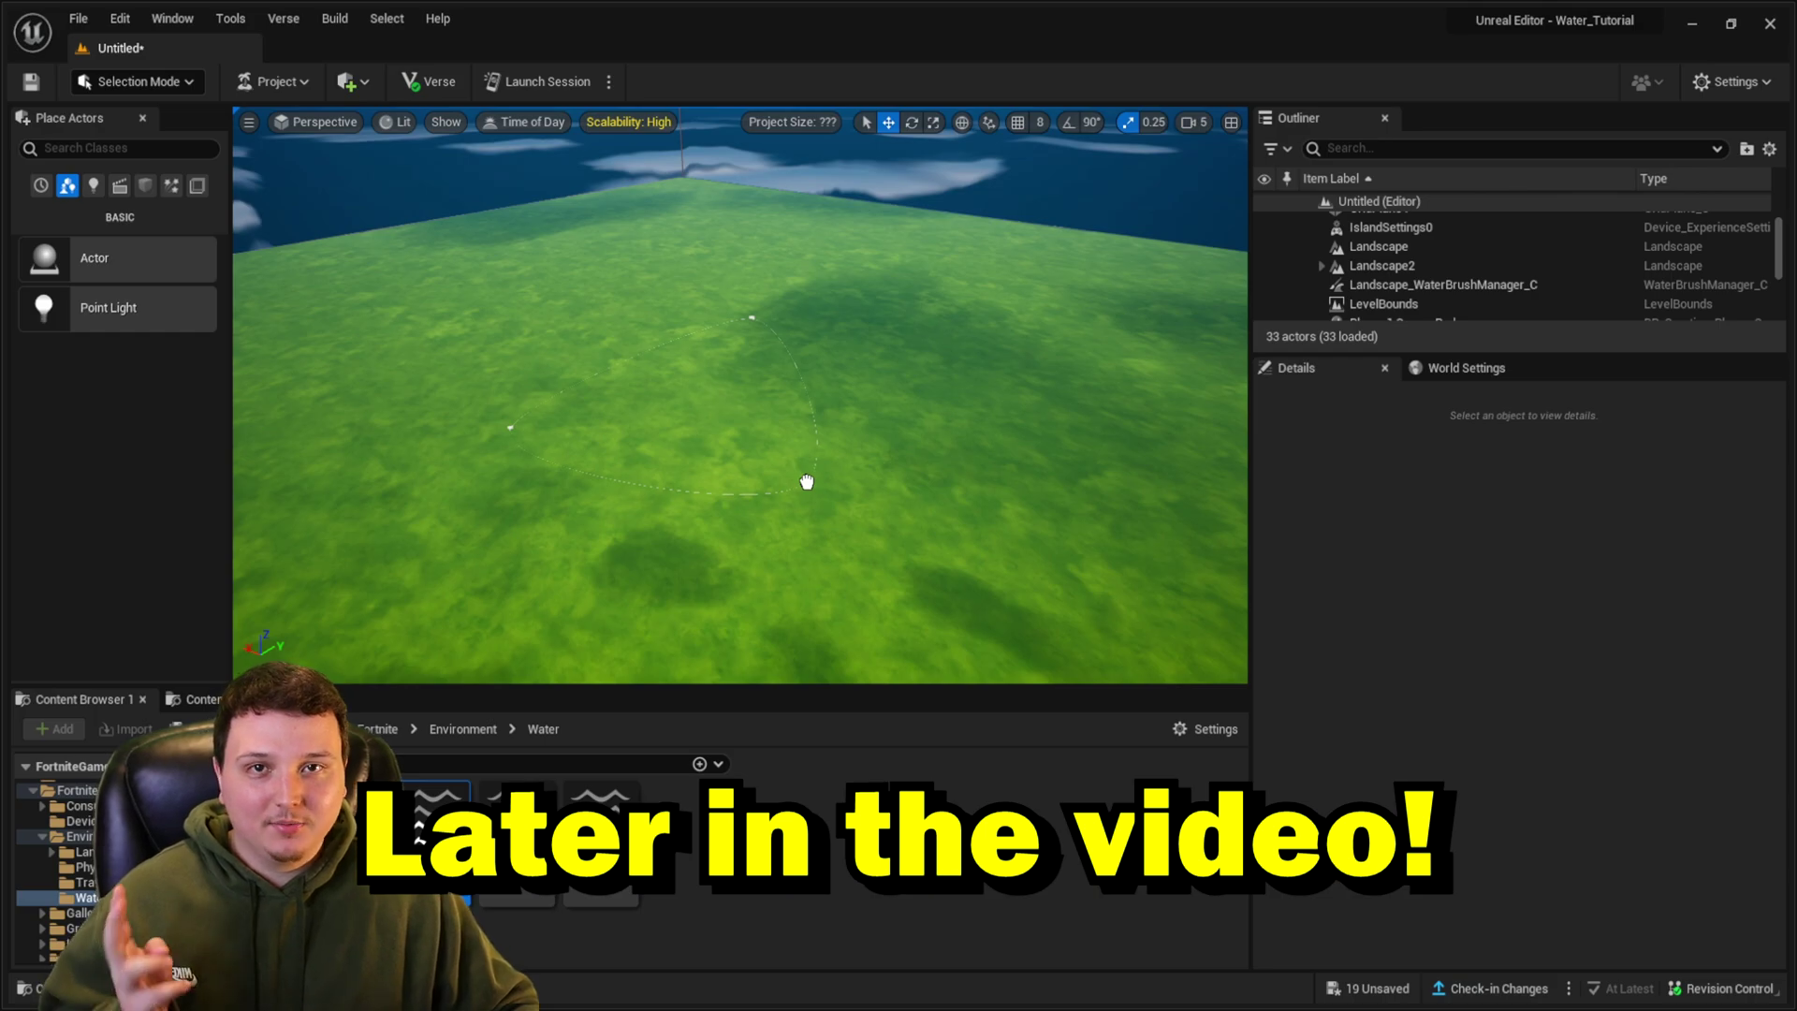
{"action": "left_click_drag", "start_coordinate": [807, 482], "coordinate": [807, 483]}
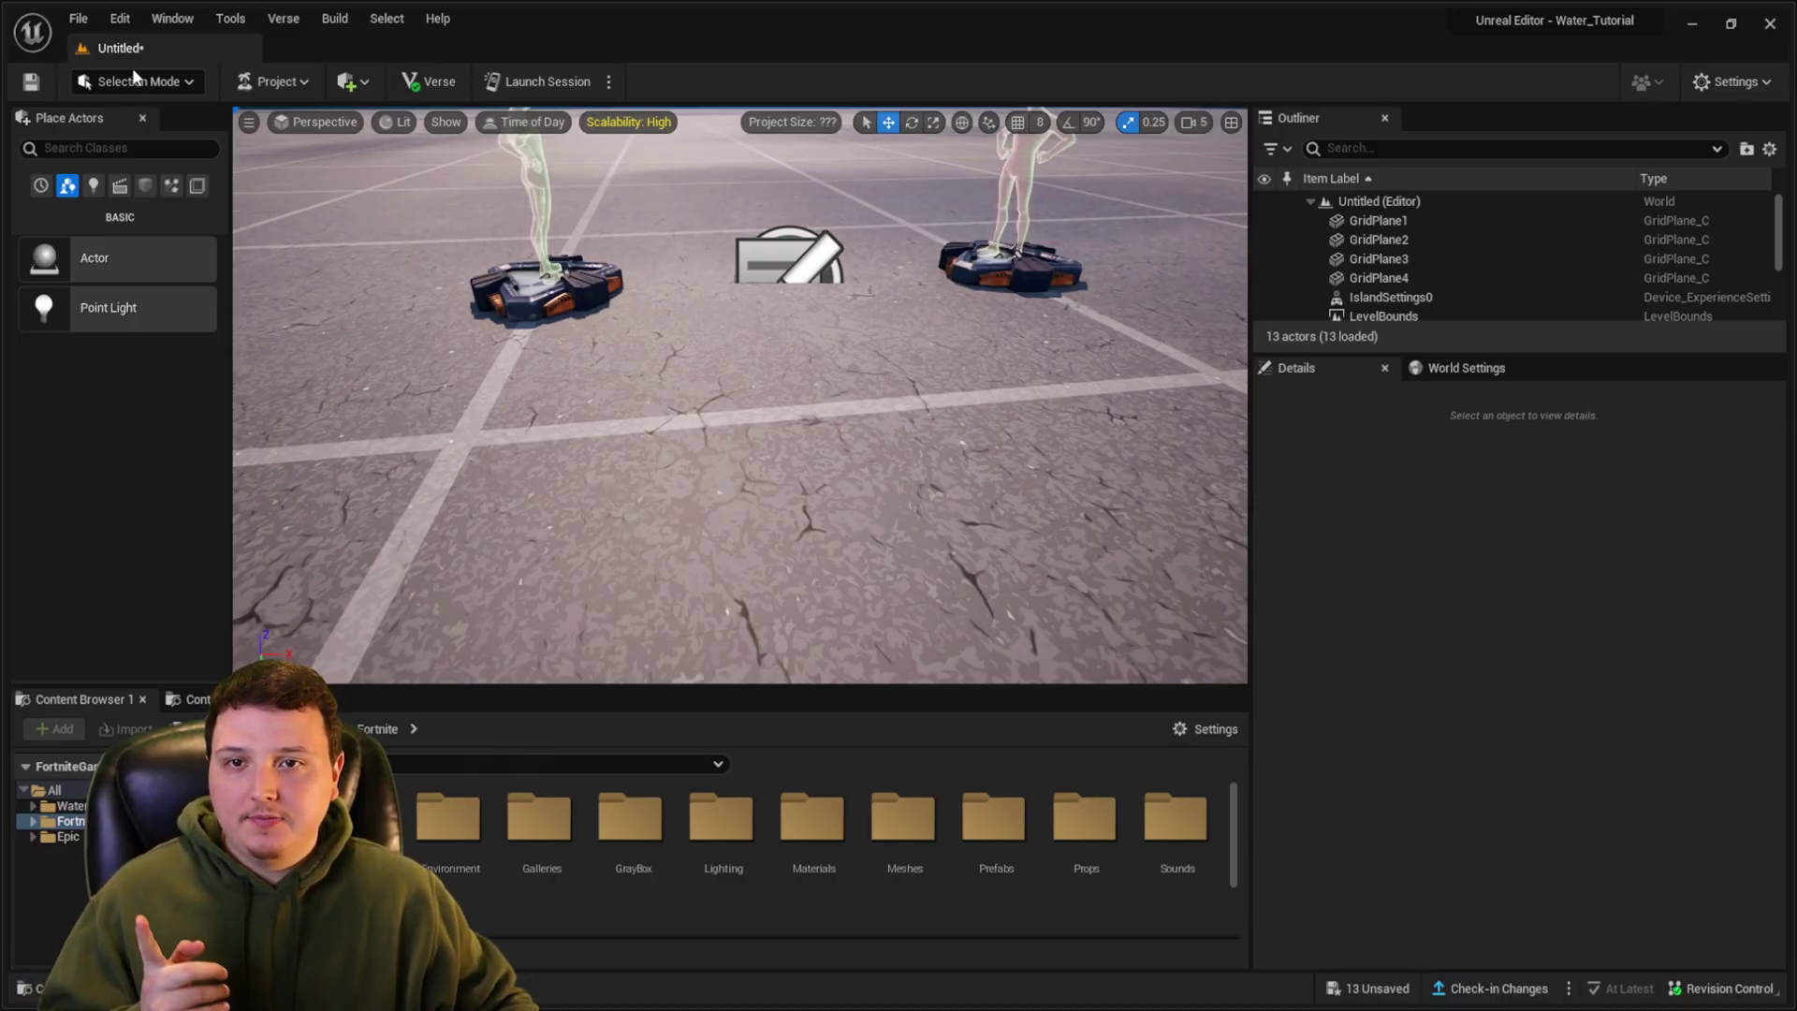
- Create a new landscape in Landscape mode with its Z location lowered to about 27
{"action": "left_click", "coordinate": [150, 81]}
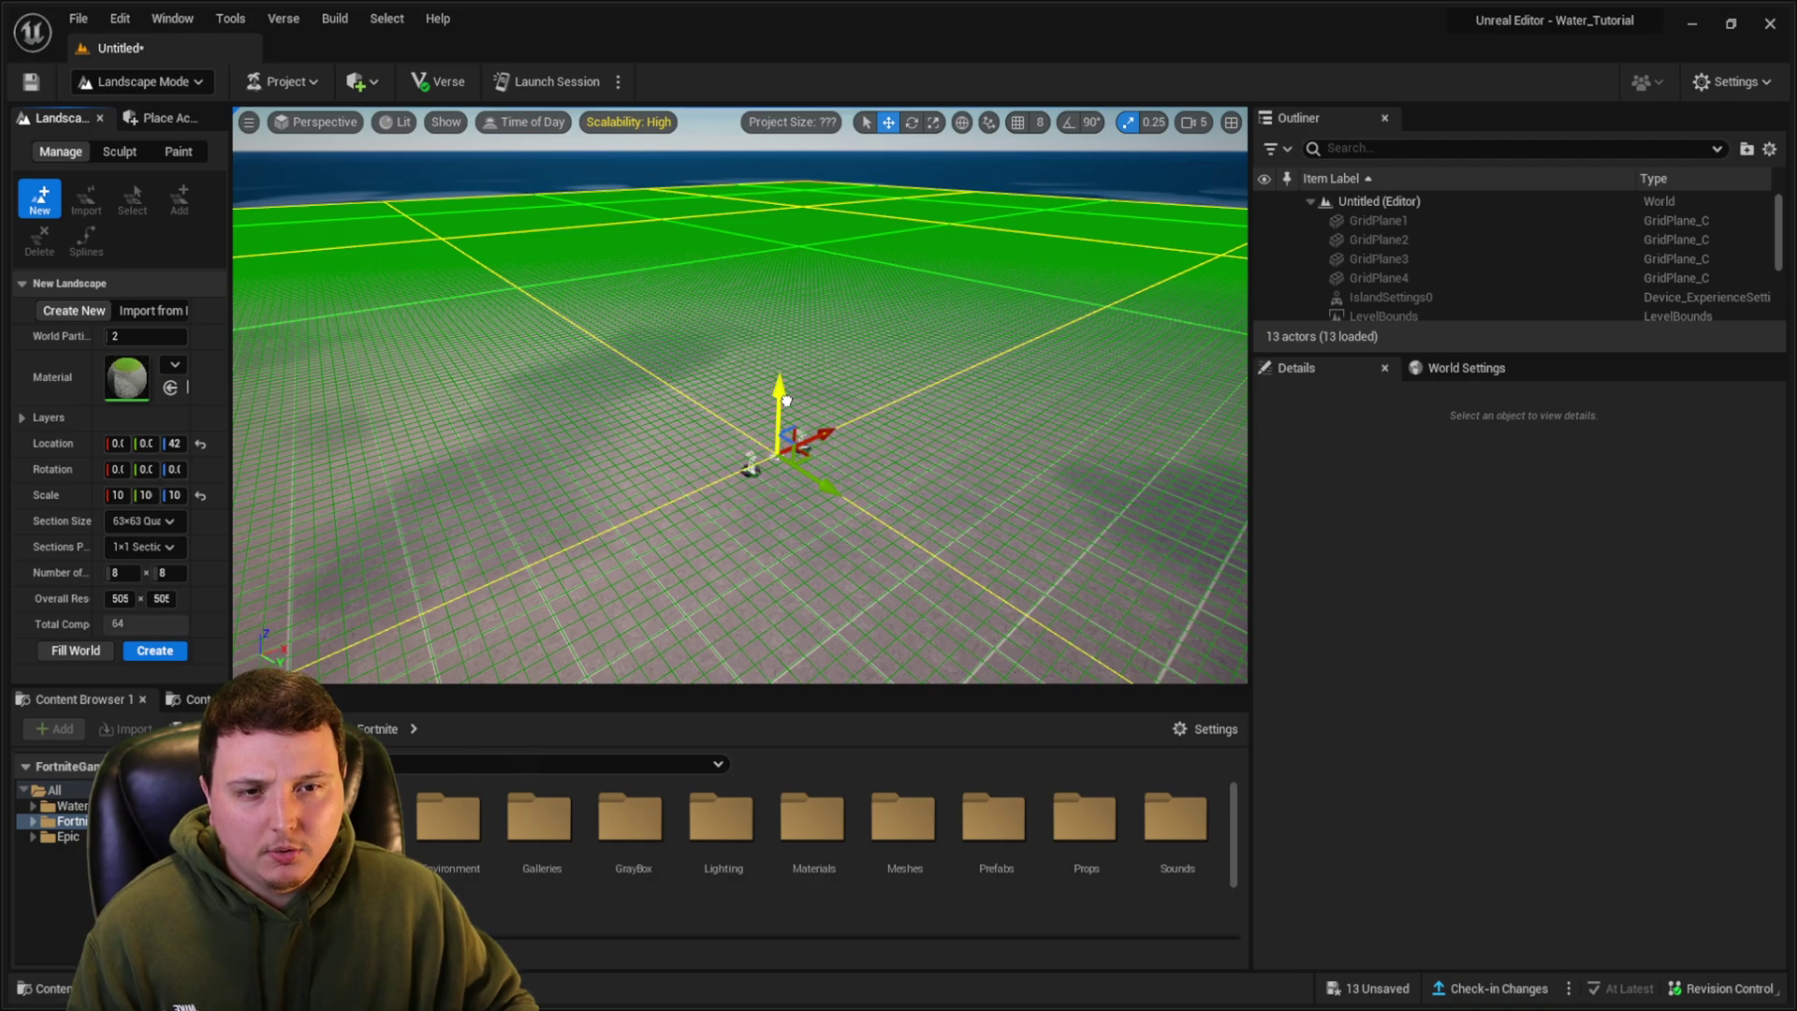
{"action": "left_click_drag", "start_coordinate": [786, 401], "coordinate": [787, 403]}
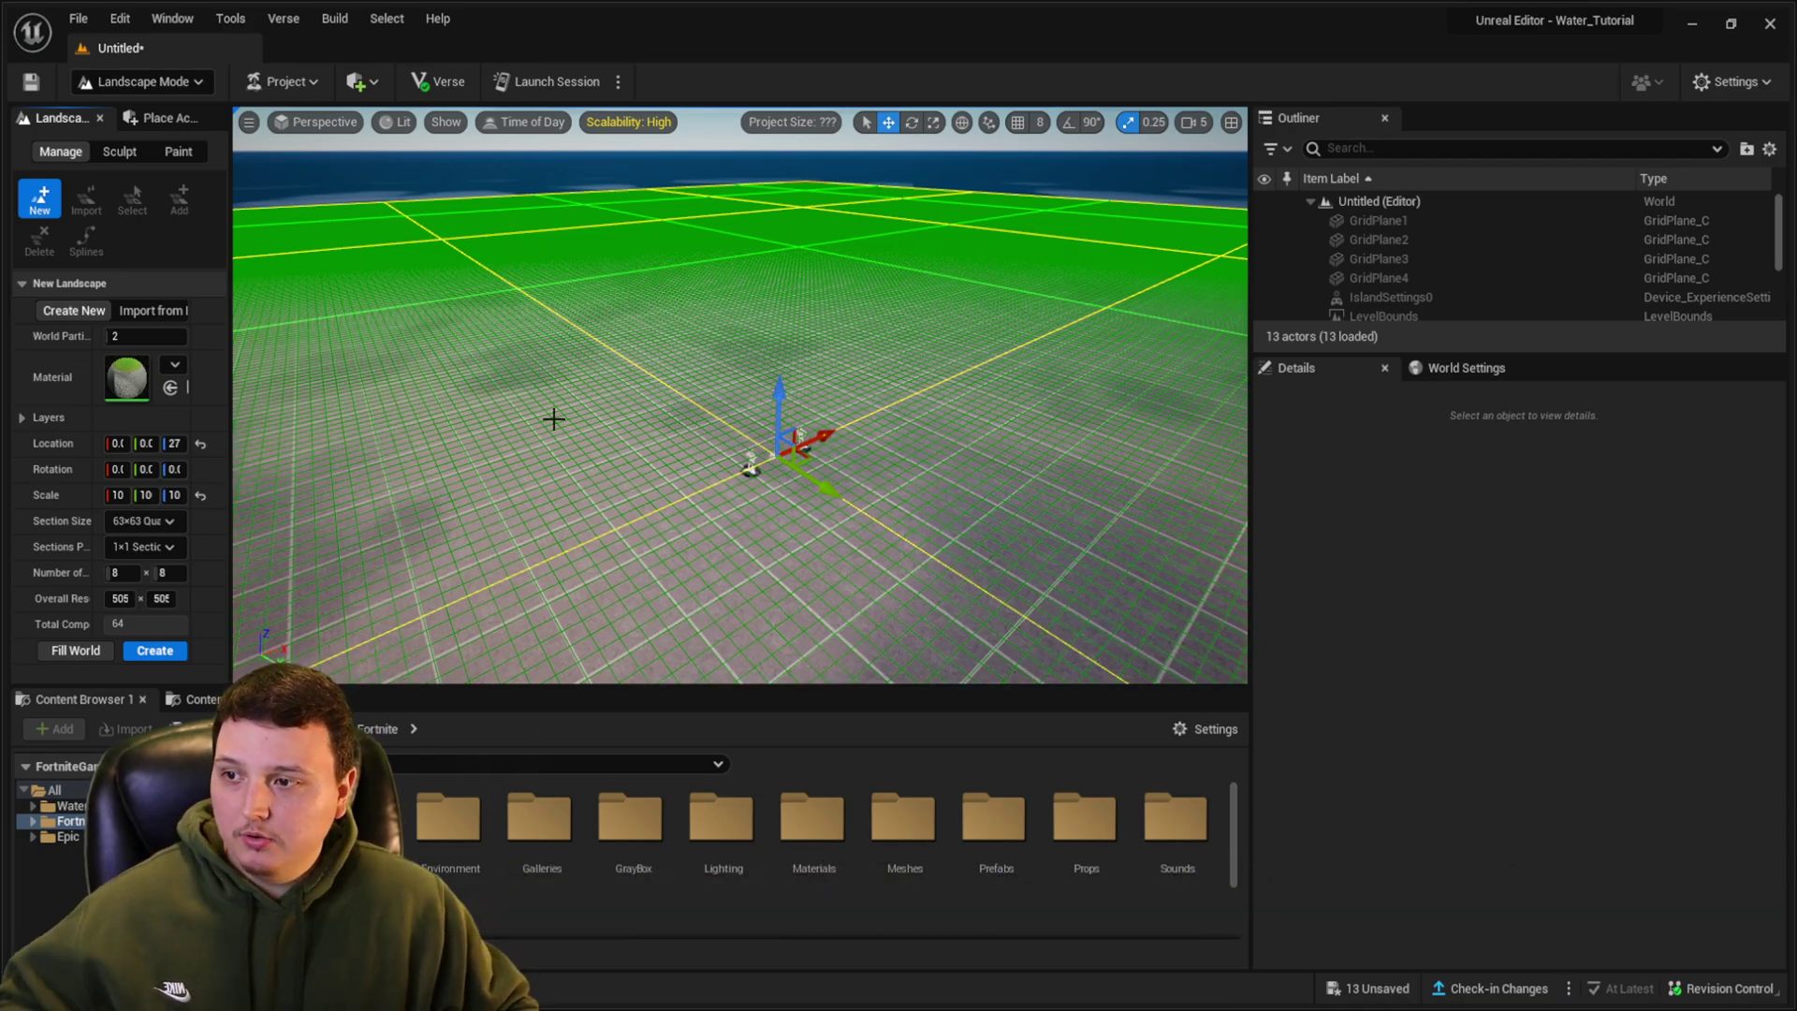
{"action": "left_click", "coordinate": [170, 651]}
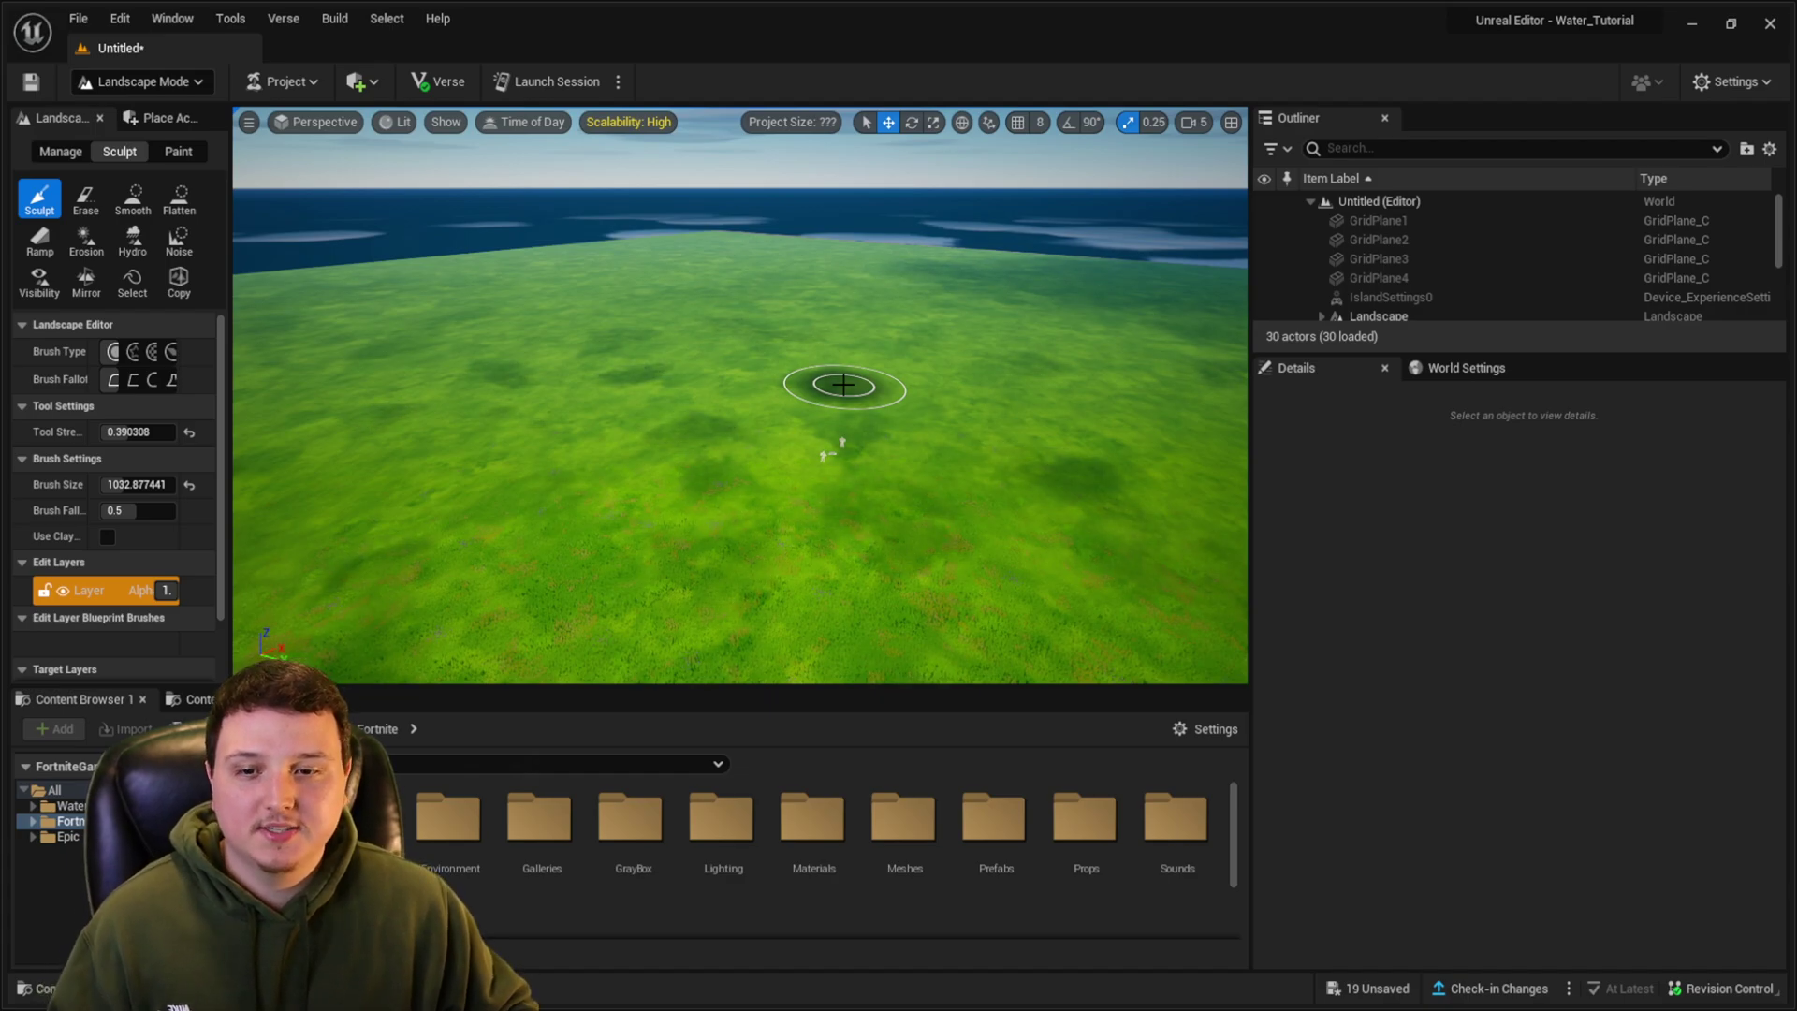
- Search the Fortnite Devices folder for "water" and place the Water device on the landscape
{"action": "left_click", "coordinate": [33, 821]}
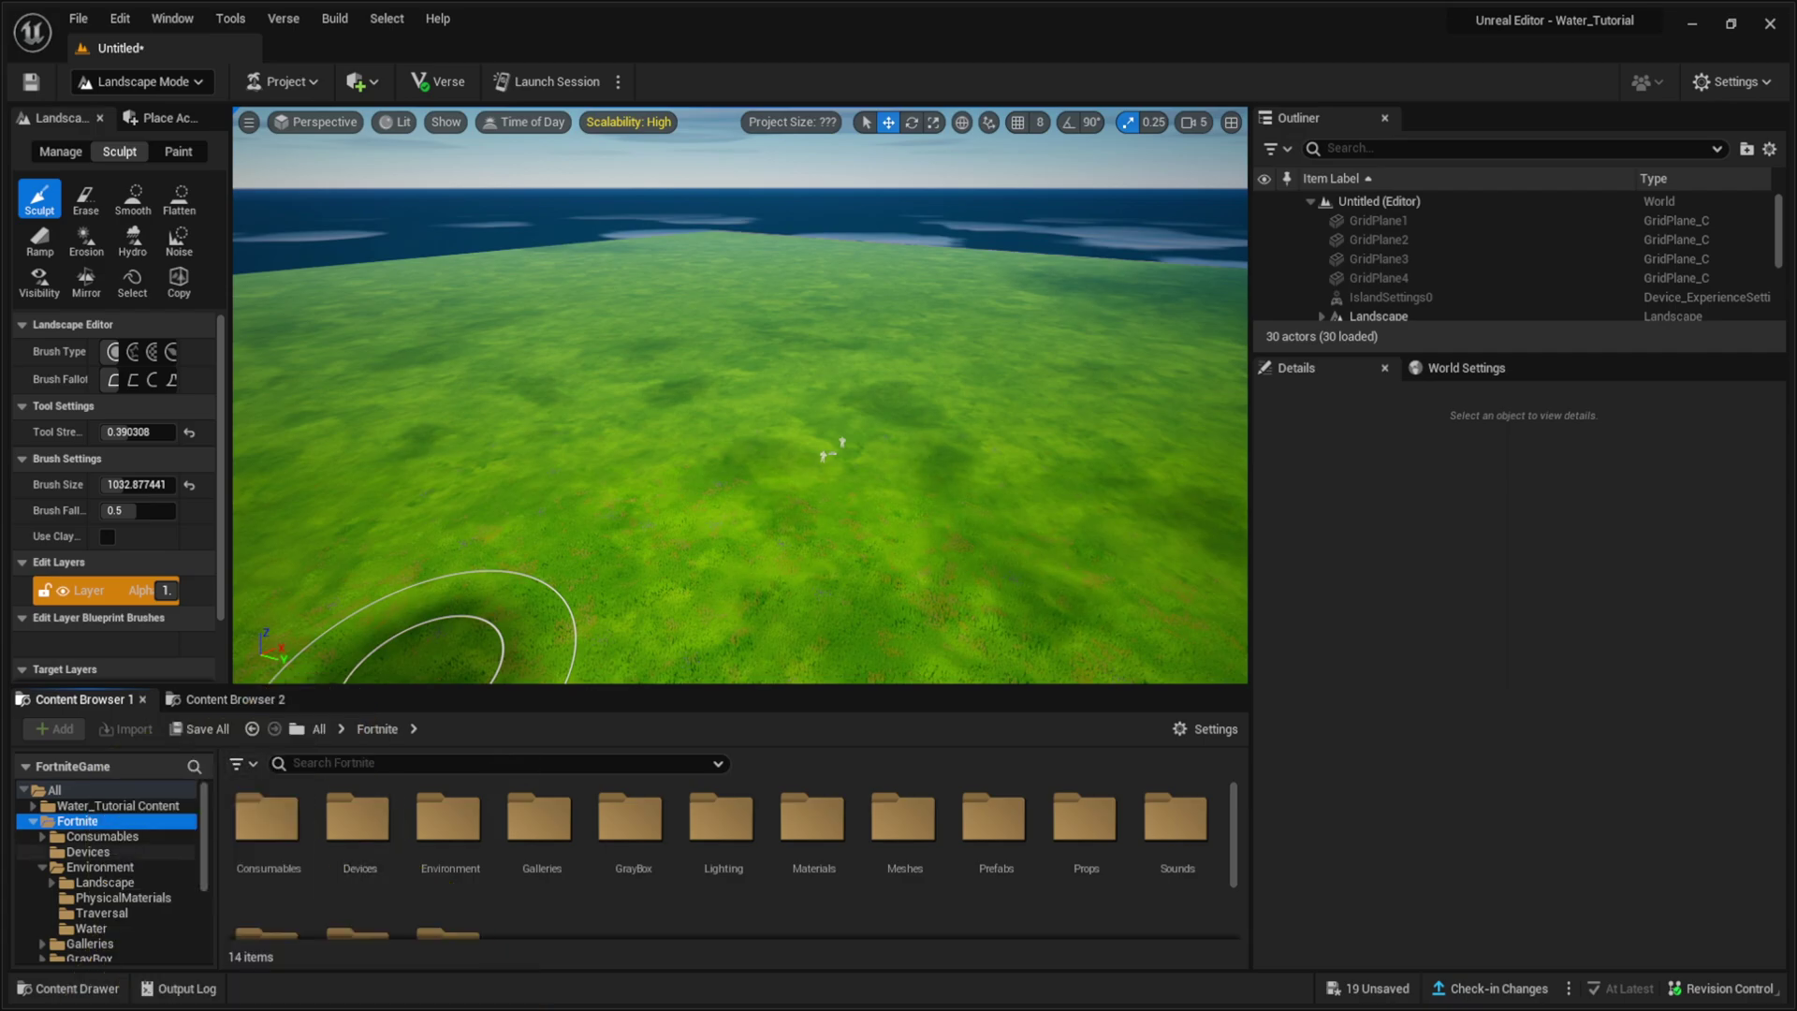
{"action": "left_click", "coordinate": [94, 853]}
{"action": "left_click", "coordinate": [386, 764]}
{"action": "type", "text": "water"}
{"action": "left_click_drag", "start_coordinate": [279, 822], "coordinate": [674, 458]}
{"action": "mouse_move", "coordinate": [735, 468]}
{"action": "right_mouse_down"}
{"action": "mouse_move", "coordinate": [787, 505]}
{"action": "mouse_move", "coordinate": [735, 469]}
{"action": "right_mouse_up"}
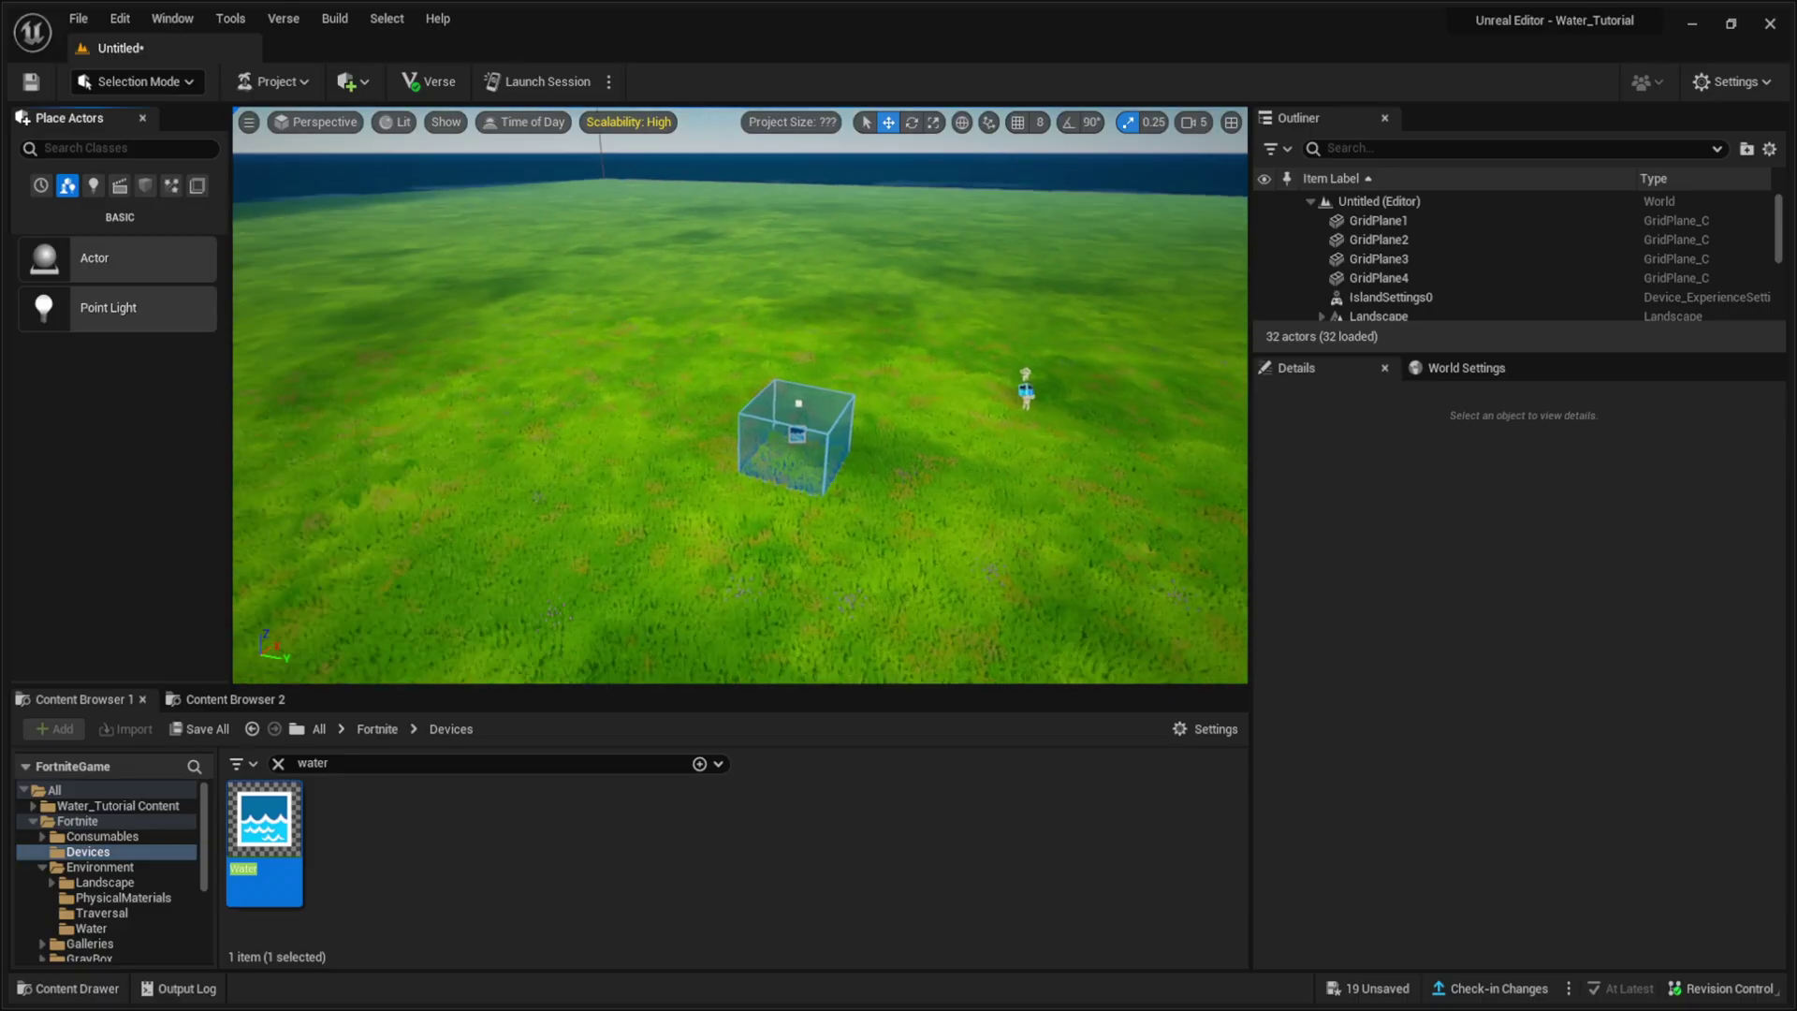
{"action": "right_click_drag", "start_coordinate": [734, 458], "coordinate": [787, 430]}
- Select the placed Water device and set its Enable During Phase option to Always
{"action": "left_click", "coordinate": [739, 459]}
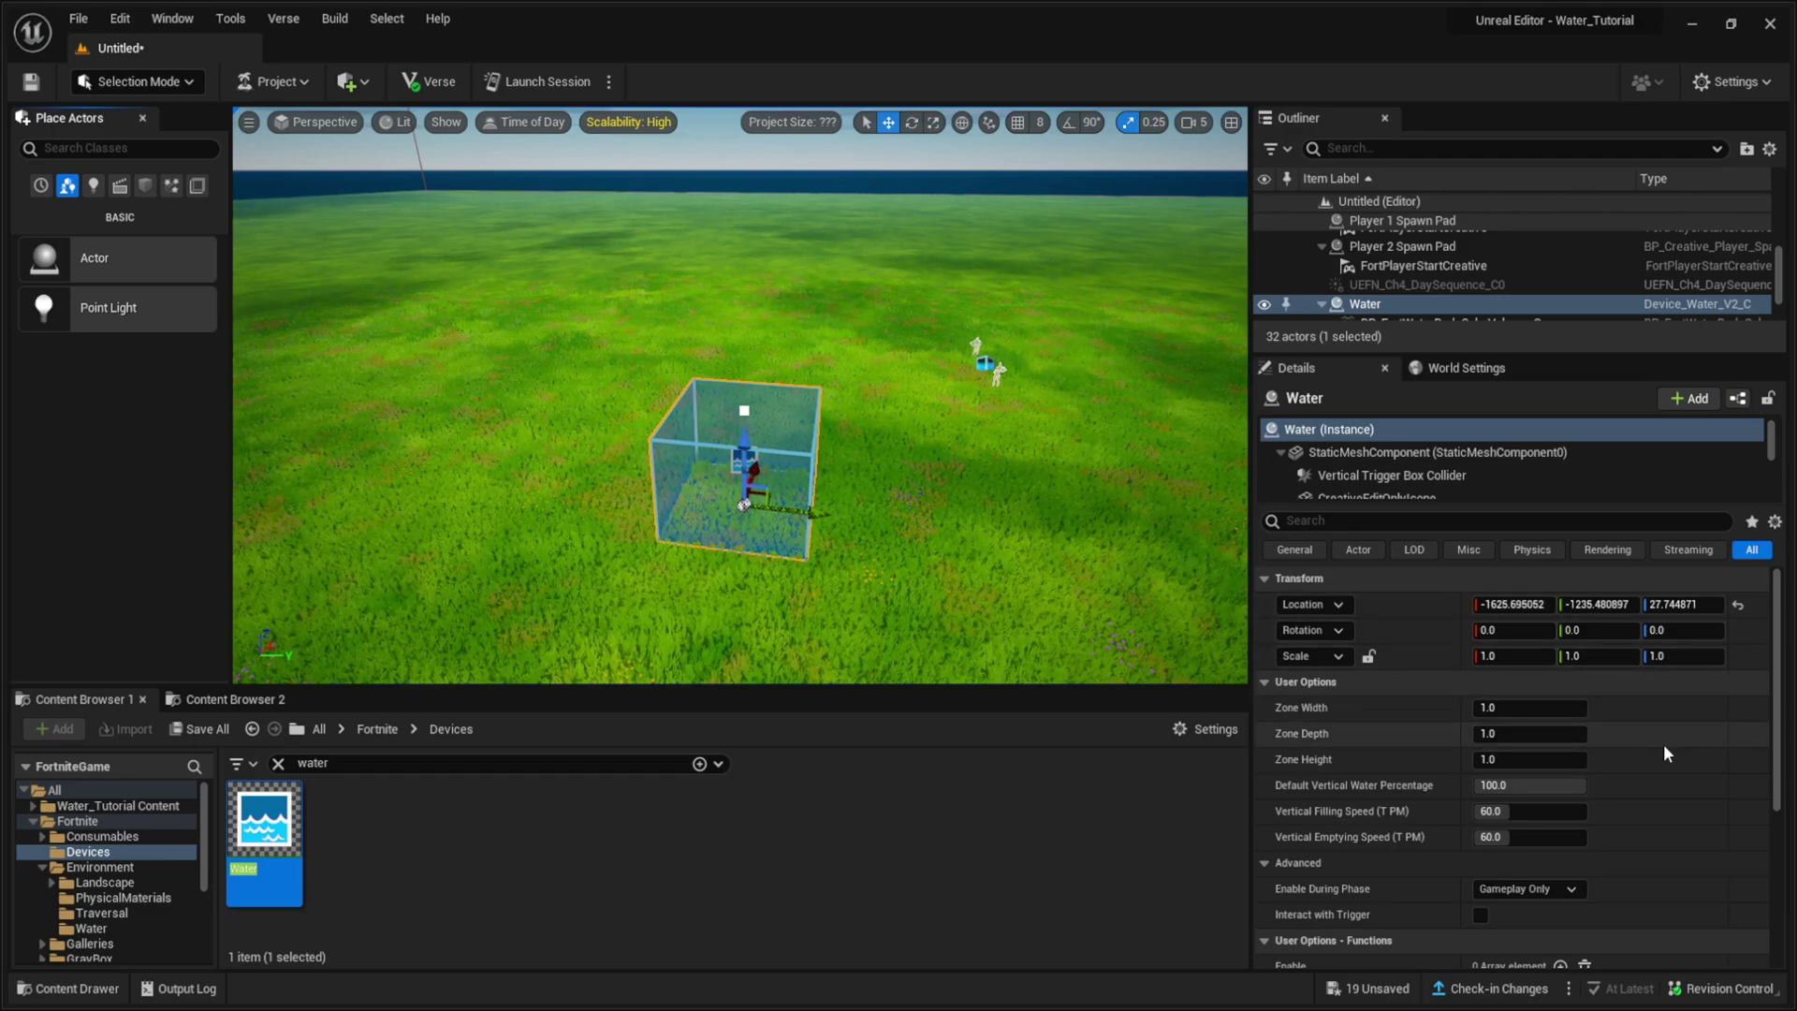
{"action": "scroll", "coordinate": [1674, 710], "scroll_direction": "down", "scroll_amount": 1}
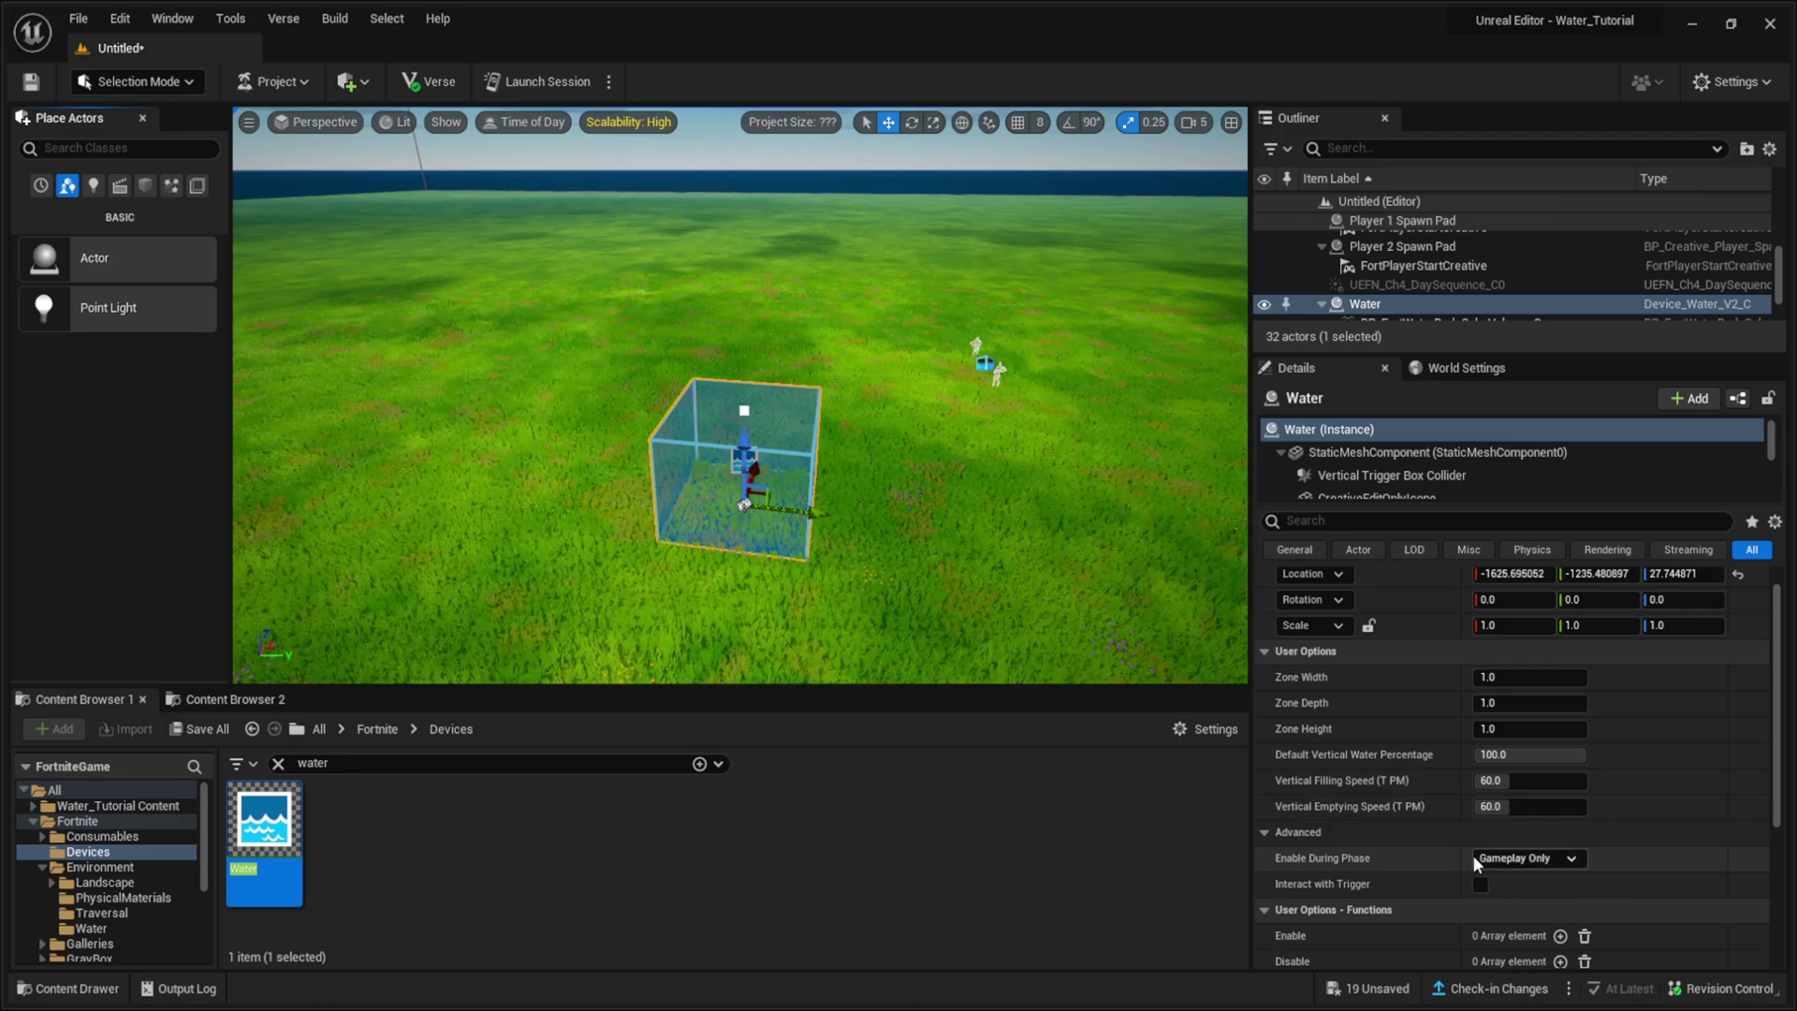
{"action": "left_click", "coordinate": [1558, 857]}
{"action": "left_click", "coordinate": [1501, 891]}
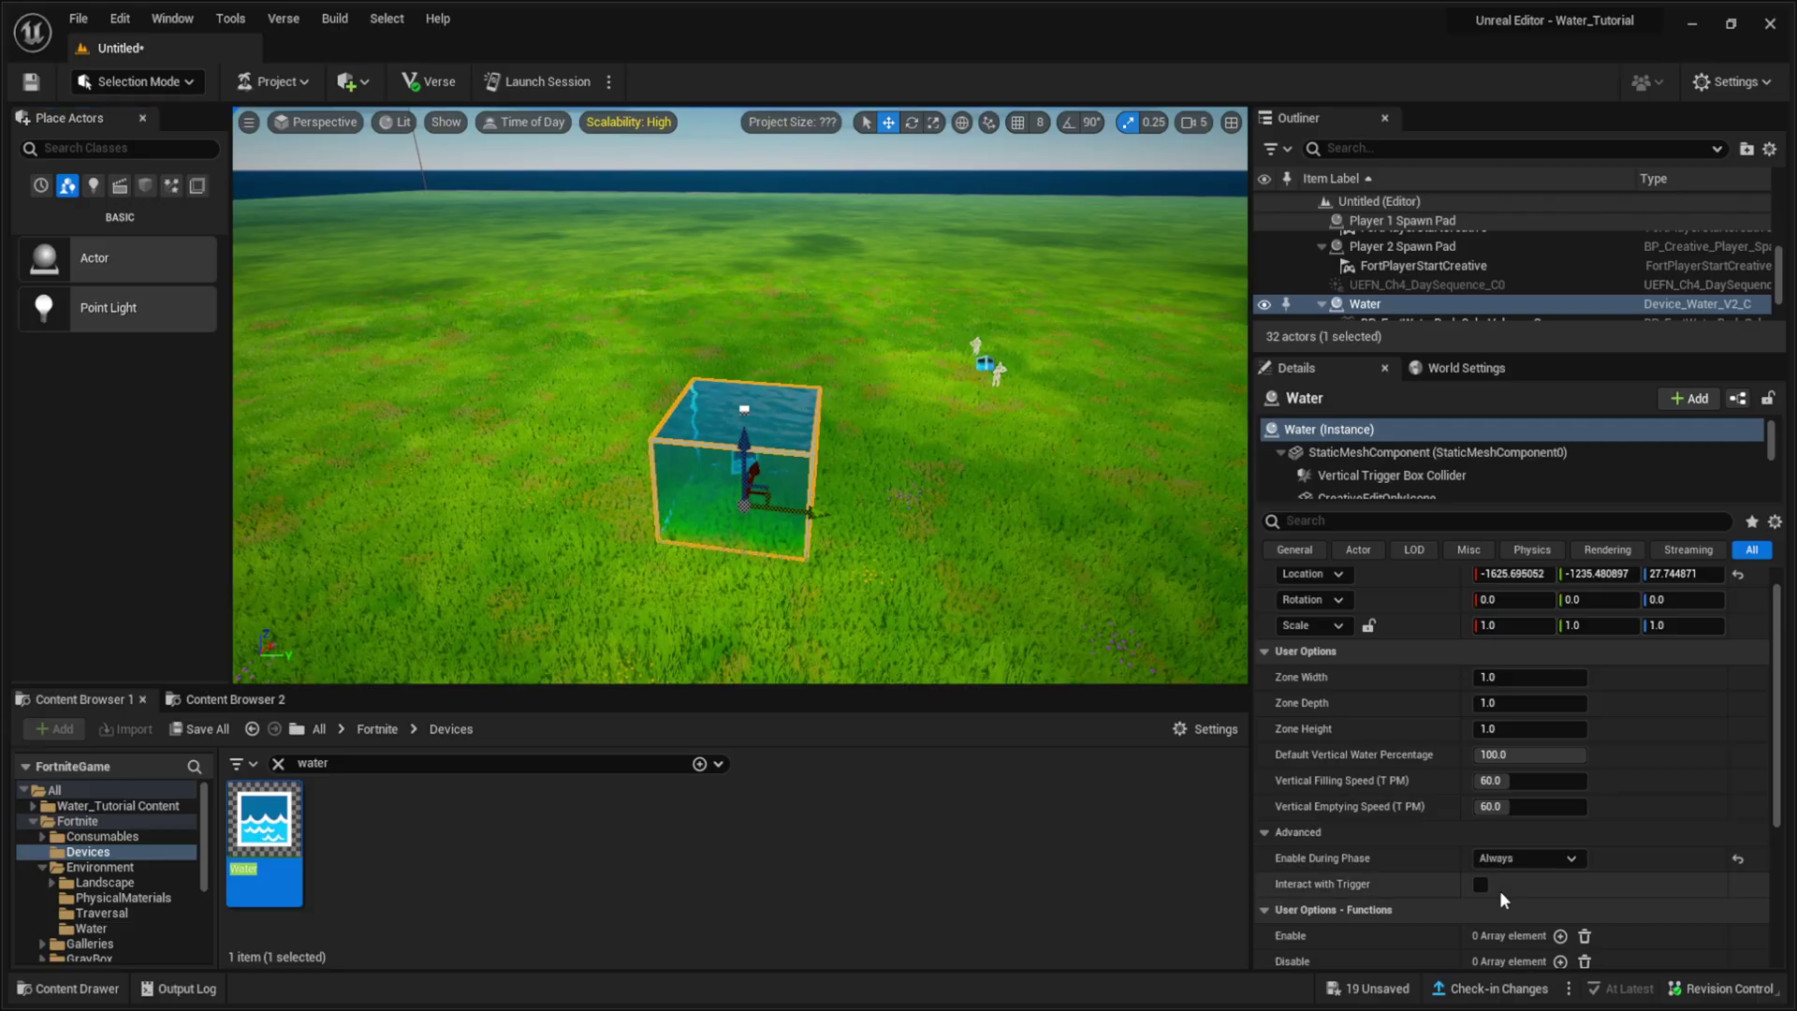
- Scale the Water device to 5.0 in X and Y, keeping its Z scale at 1.0
{"action": "right_click_drag", "start_coordinate": [936, 468], "coordinate": [950, 443]}
{"action": "mouse_move", "coordinate": [773, 483]}
{"action": "right_mouse_down"}
{"action": "mouse_move", "coordinate": [773, 571]}
{"action": "mouse_move", "coordinate": [773, 483]}
{"action": "right_mouse_up"}
{"action": "left_click_drag", "start_coordinate": [769, 477], "coordinate": [814, 476]}
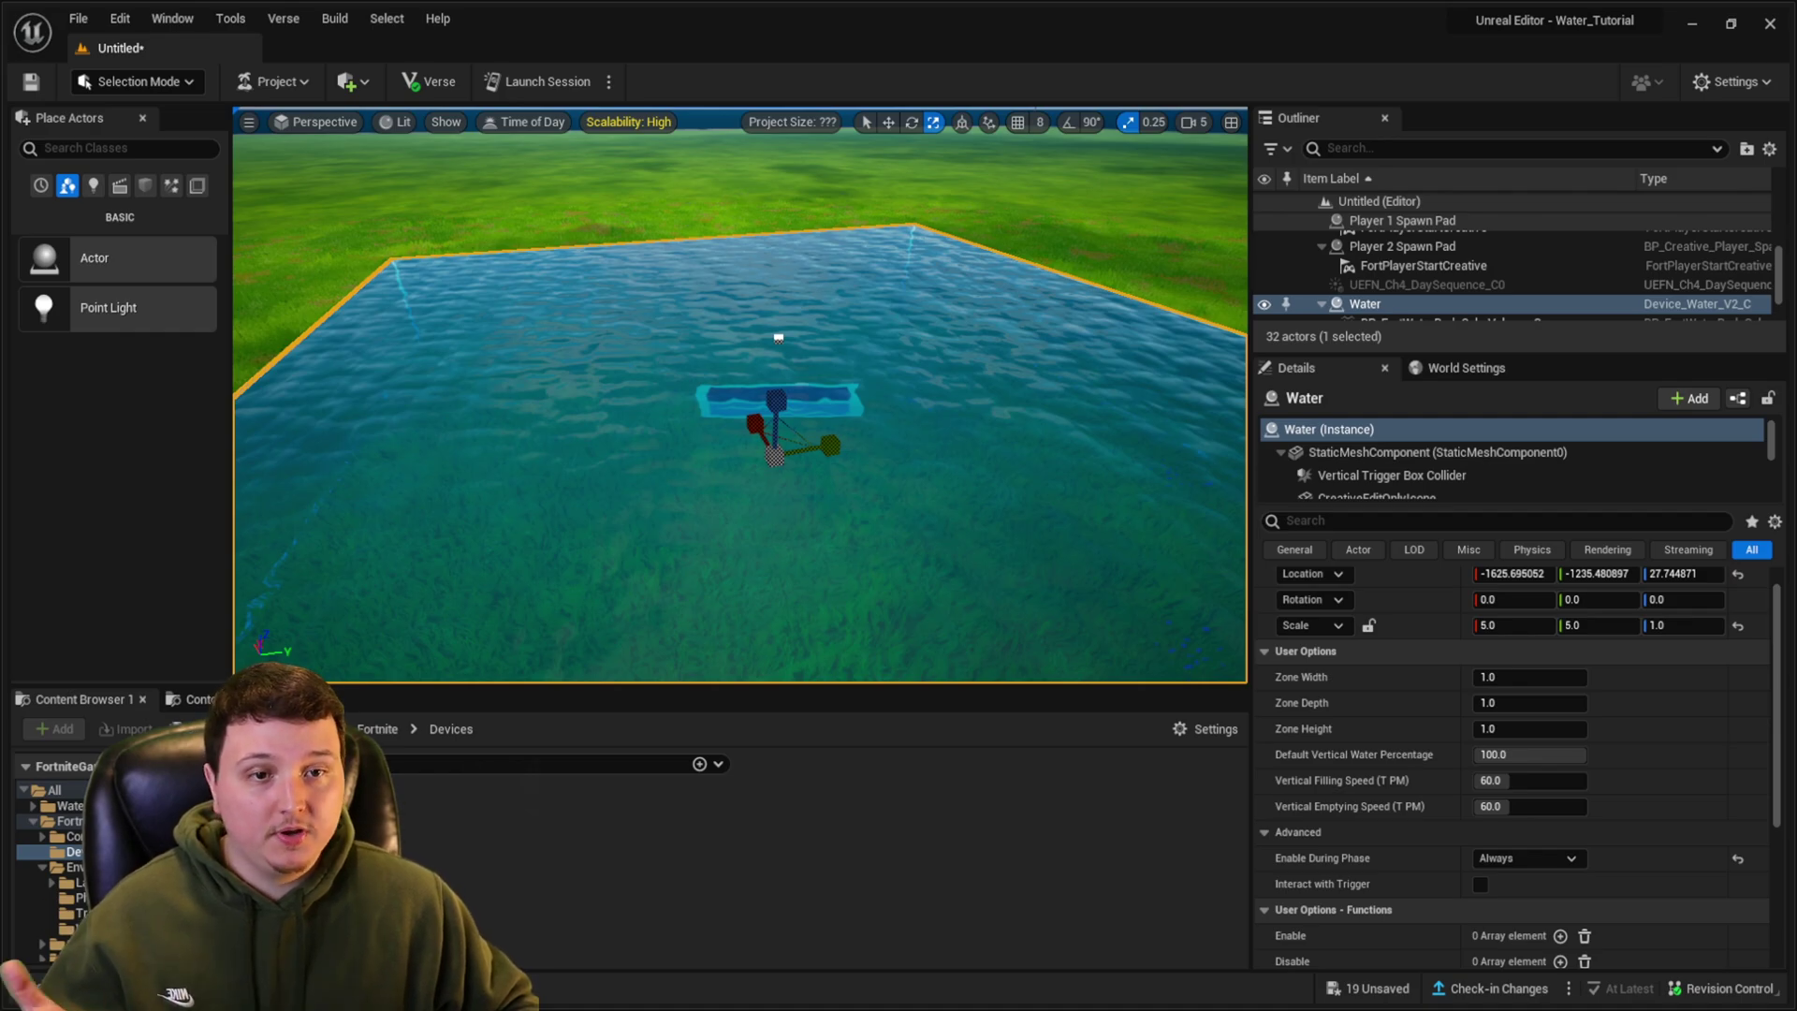
{"action": "right_click_drag", "start_coordinate": [777, 455], "coordinate": [782, 412]}
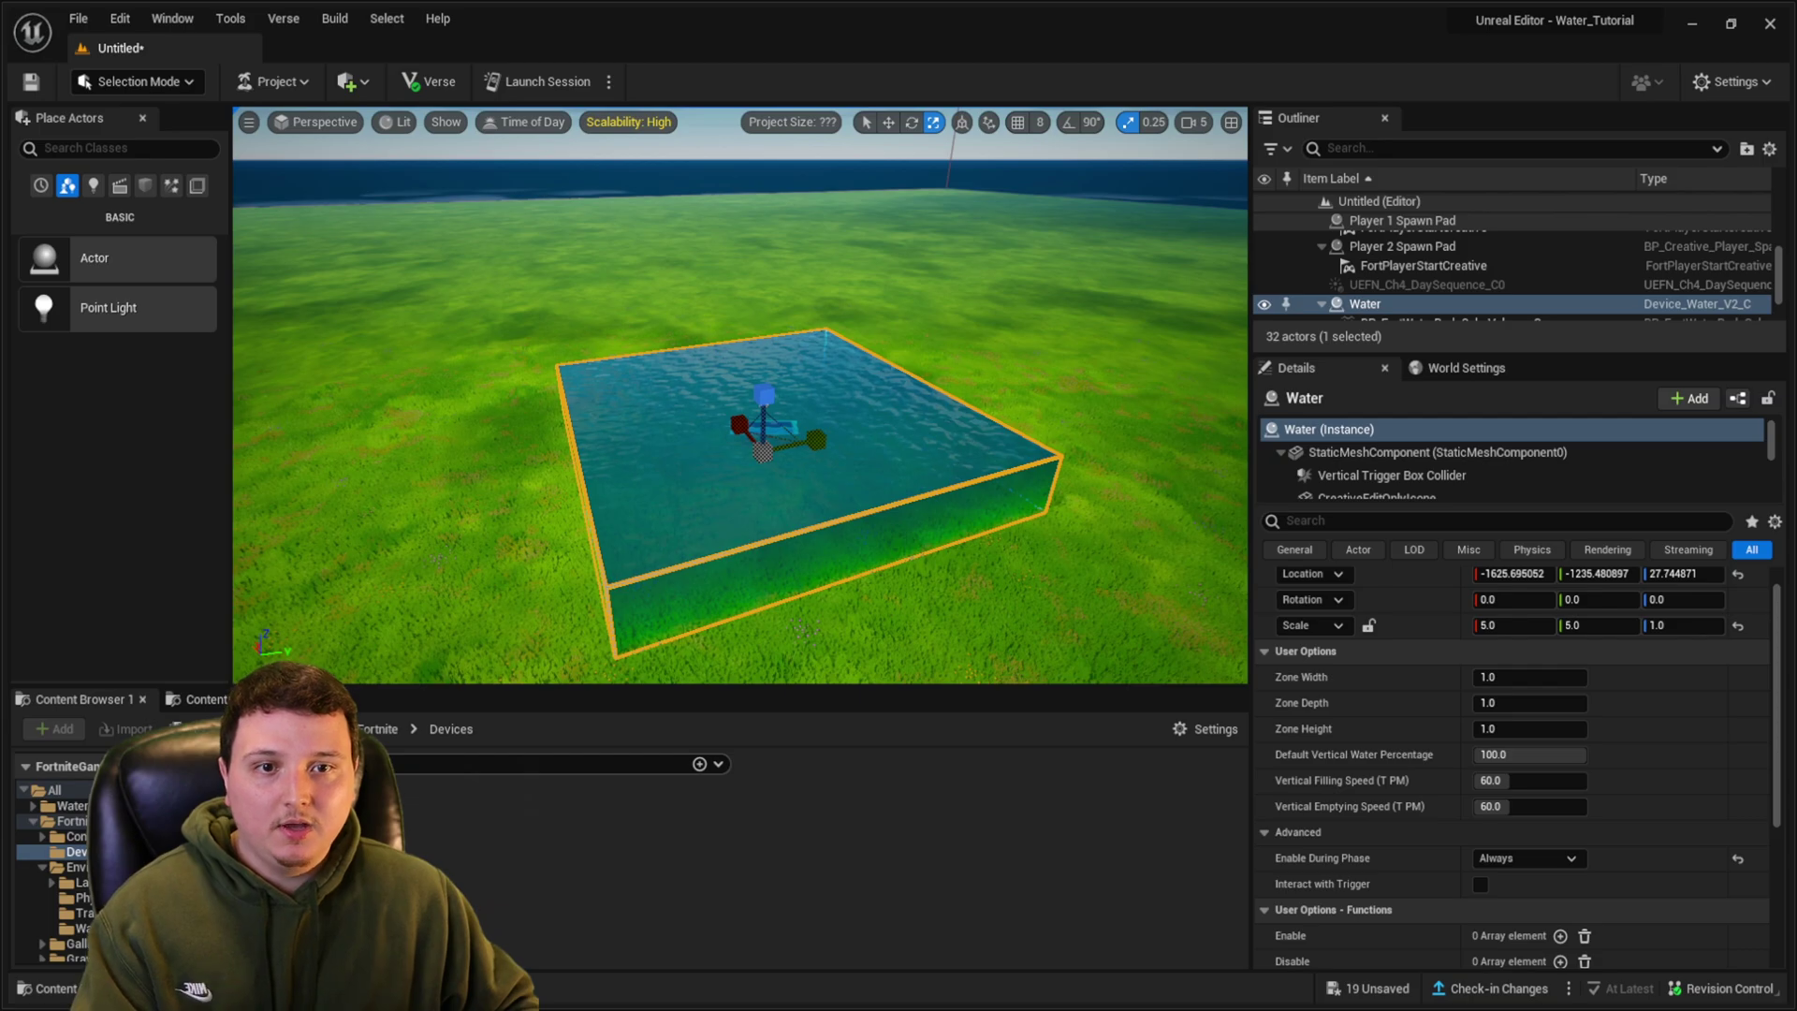
- Delete the enlarged Water device from the level
{"action": "left_click", "coordinate": [548, 764]}
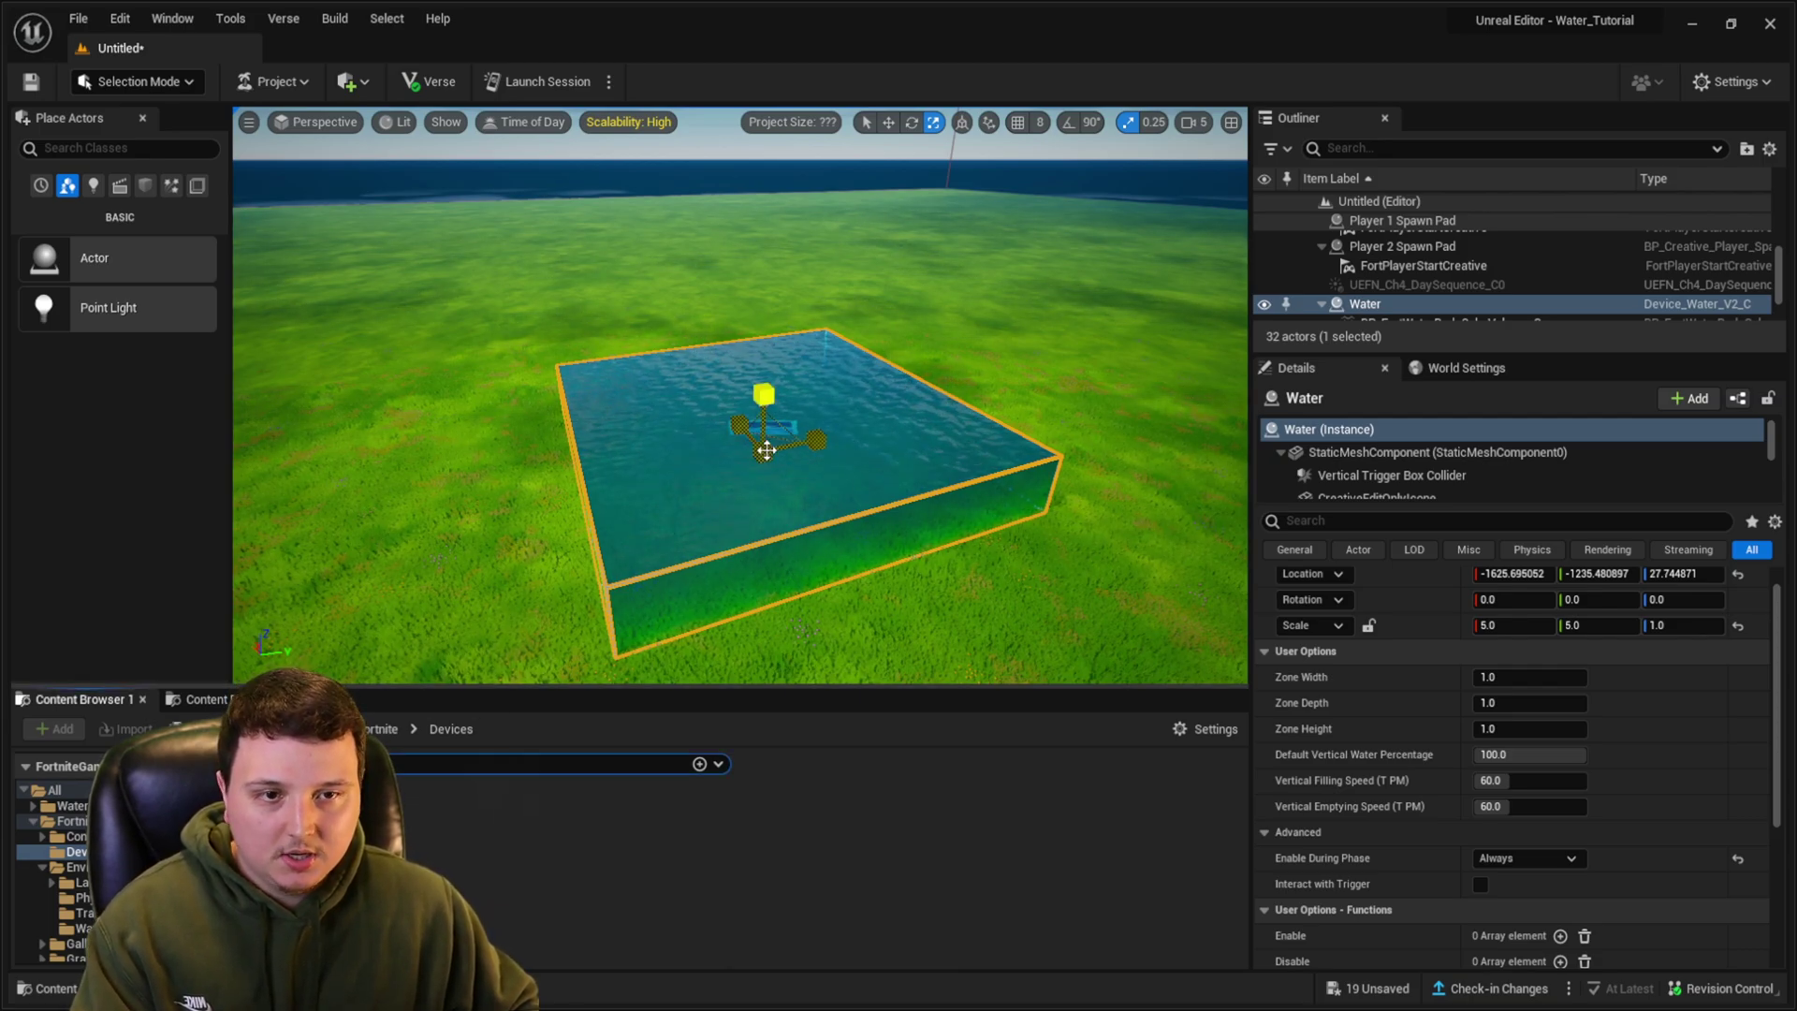
{"action": "left_click", "coordinate": [702, 489]}
{"action": "key", "text": "Delete"}
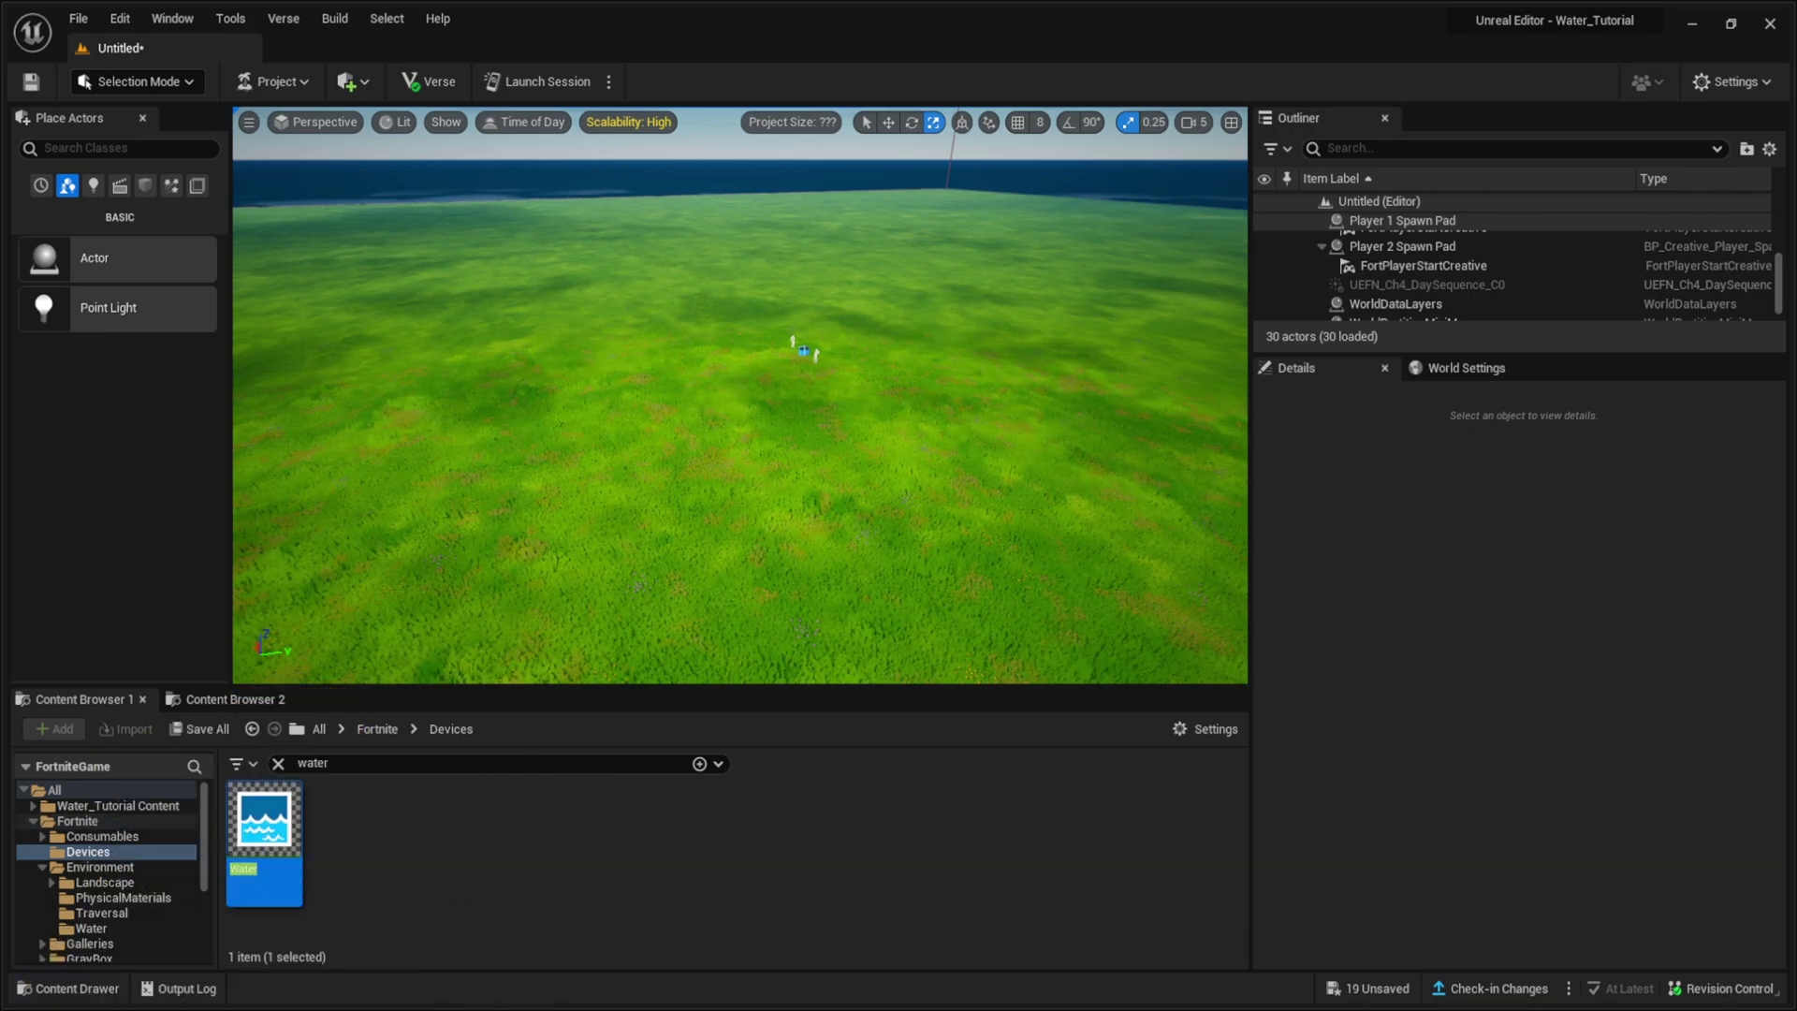
- Open the Water folder inside Fortnite's Environment assets
{"action": "left_click", "coordinate": [116, 820]}
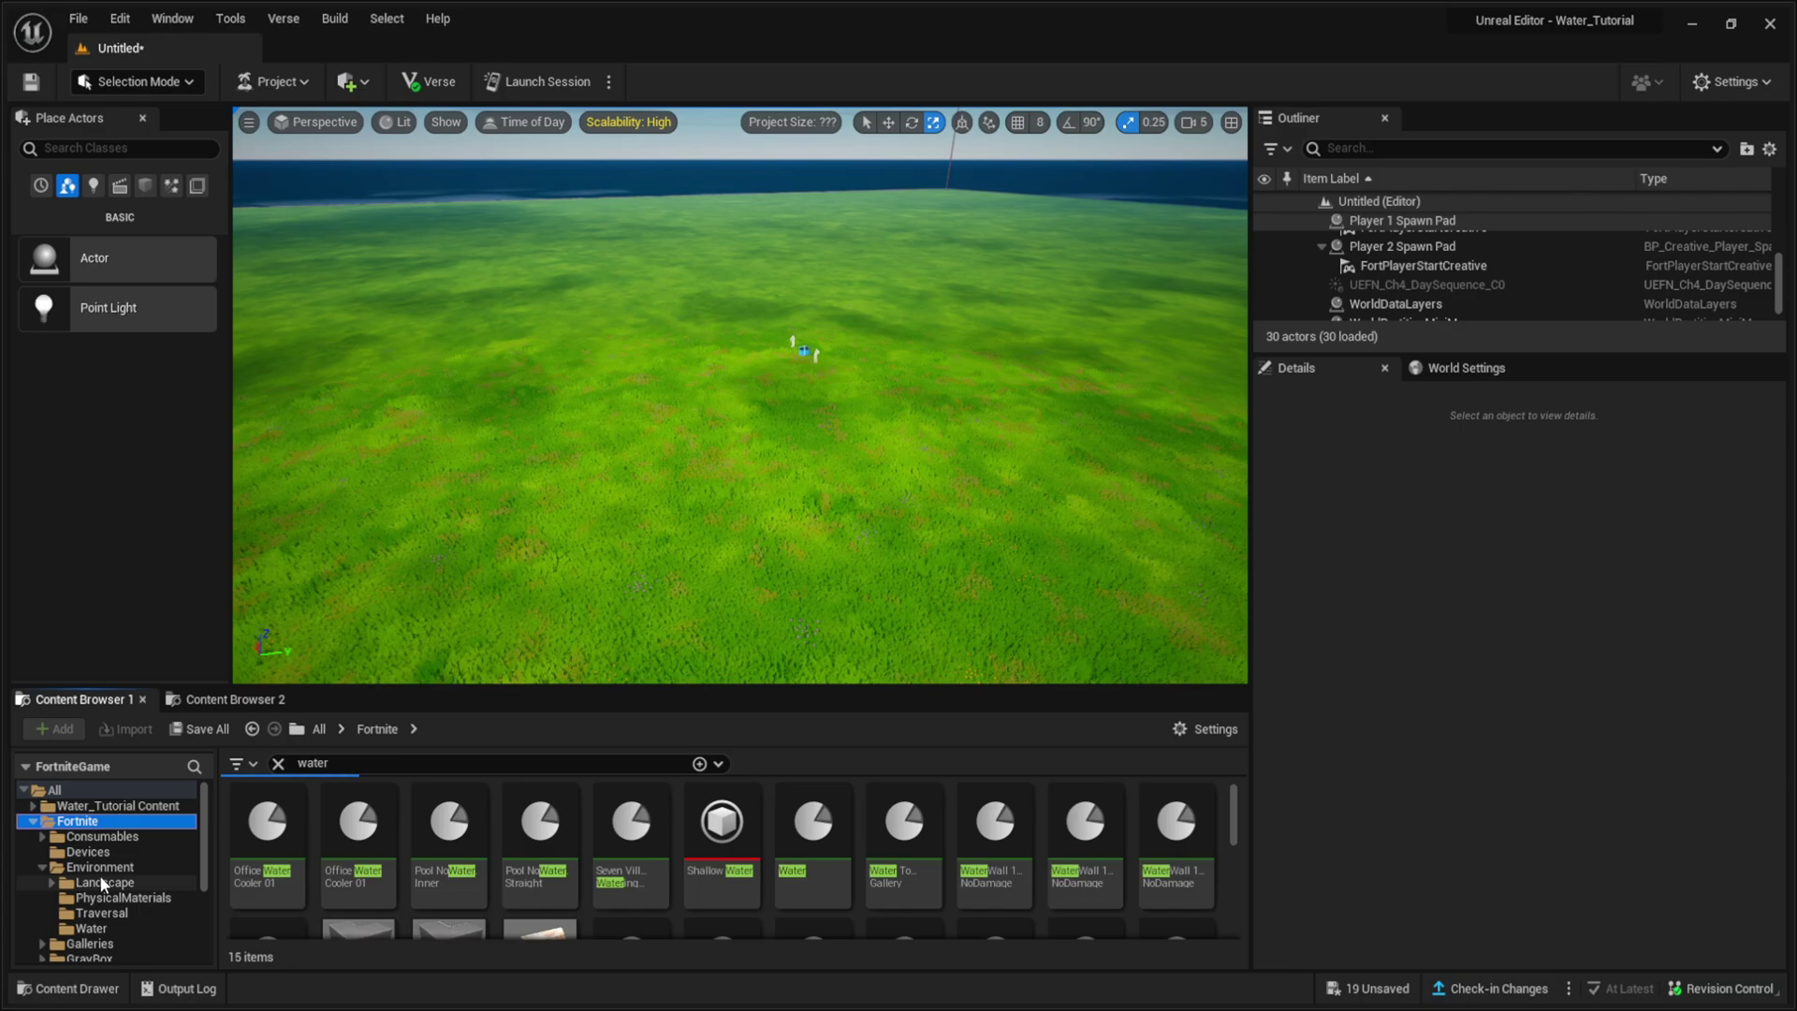
{"action": "left_click", "coordinate": [99, 868]}
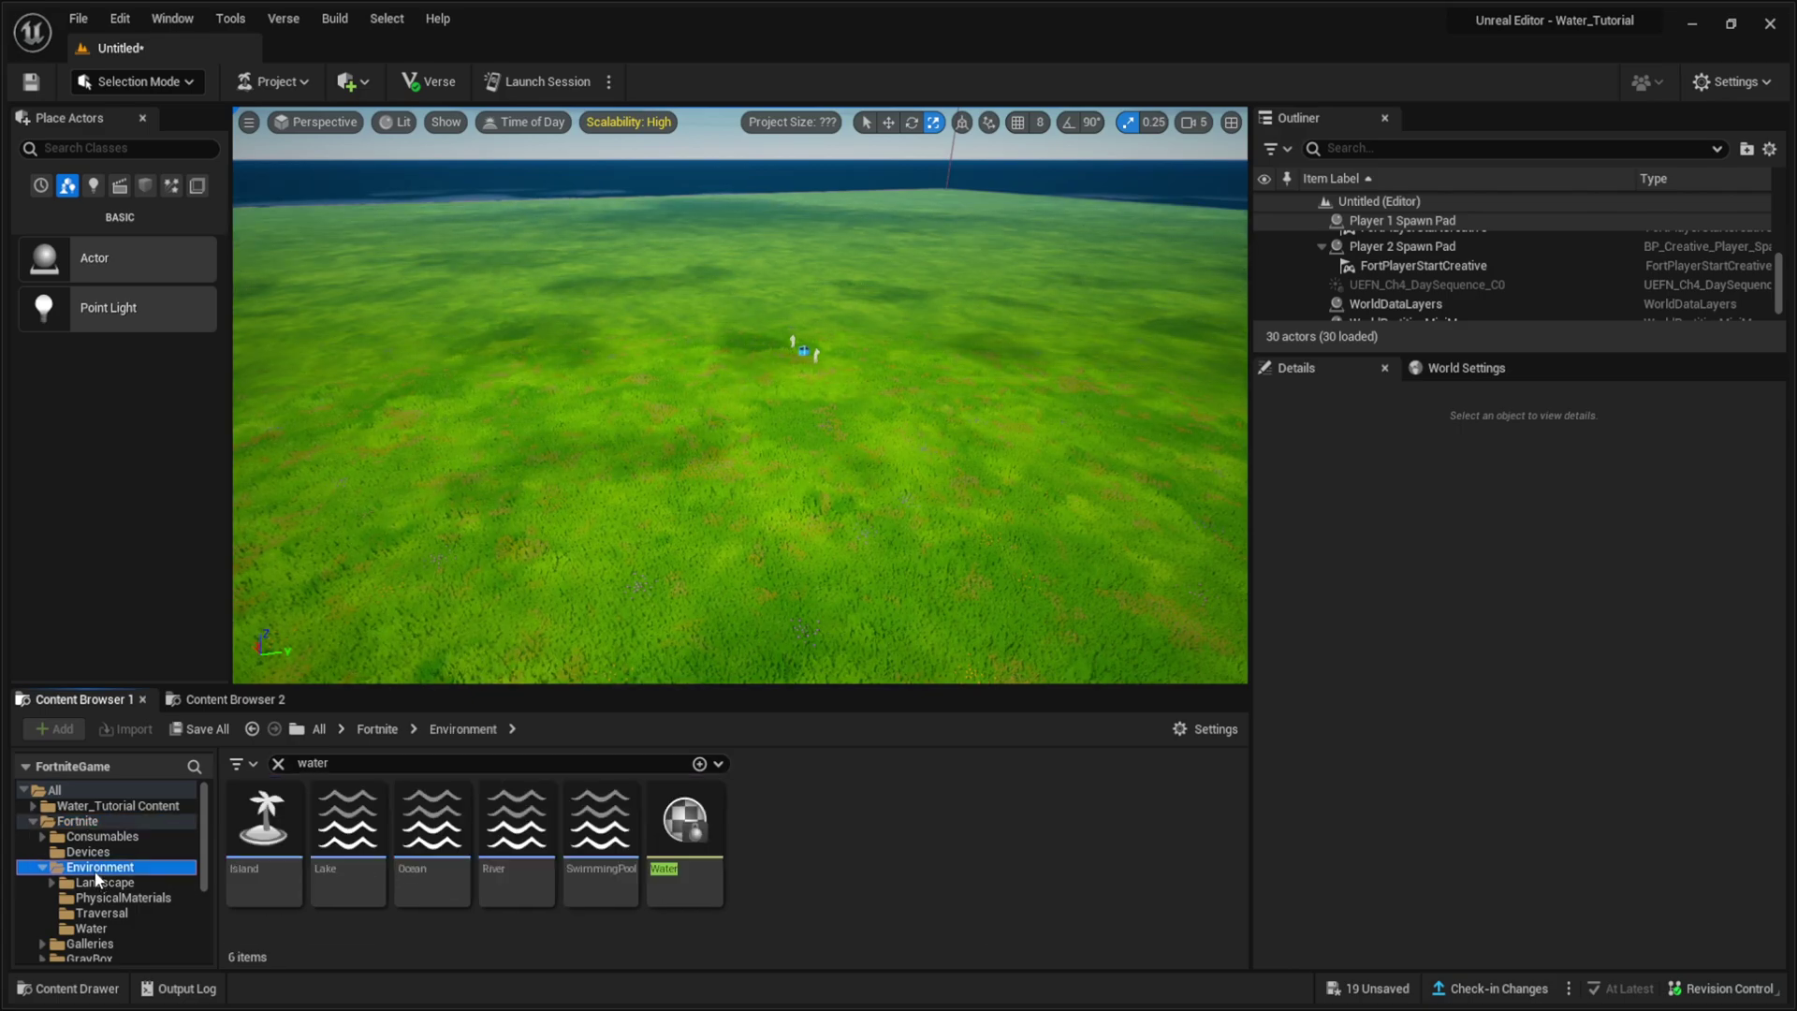
{"action": "scroll", "coordinate": [110, 871], "scroll_direction": "down", "scroll_amount": 1}
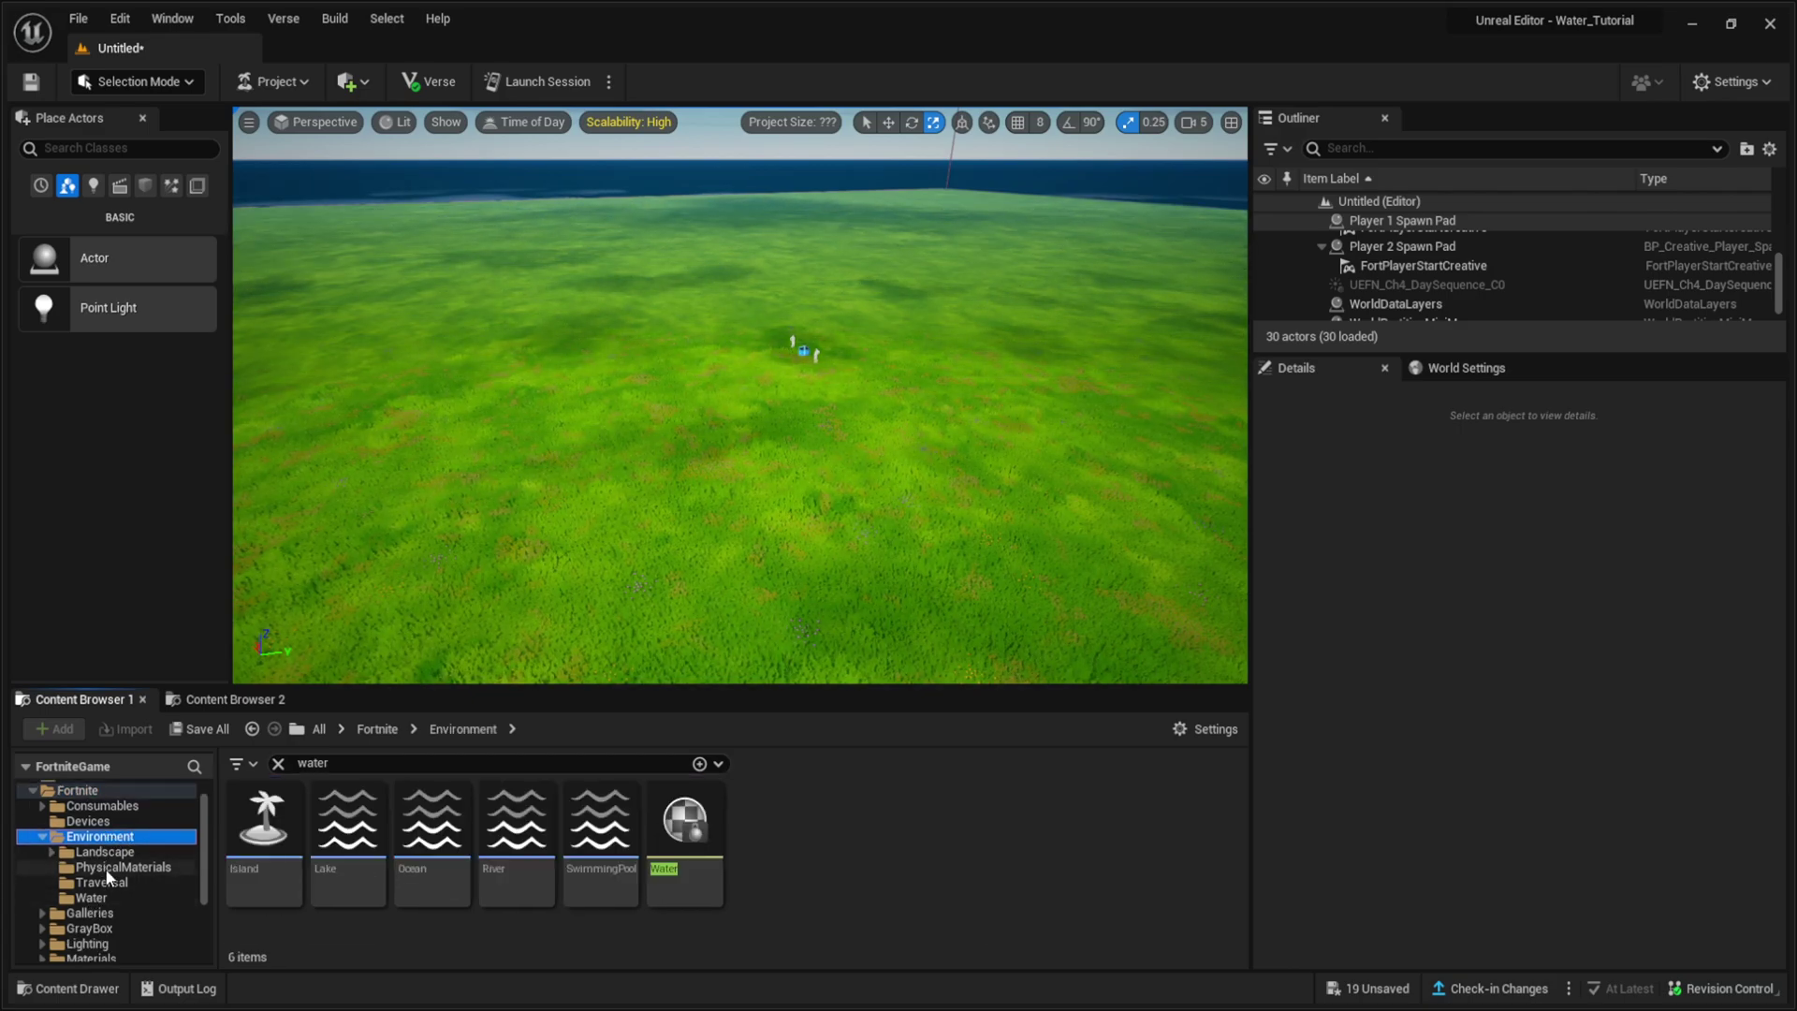
{"action": "left_click", "coordinate": [91, 896]}
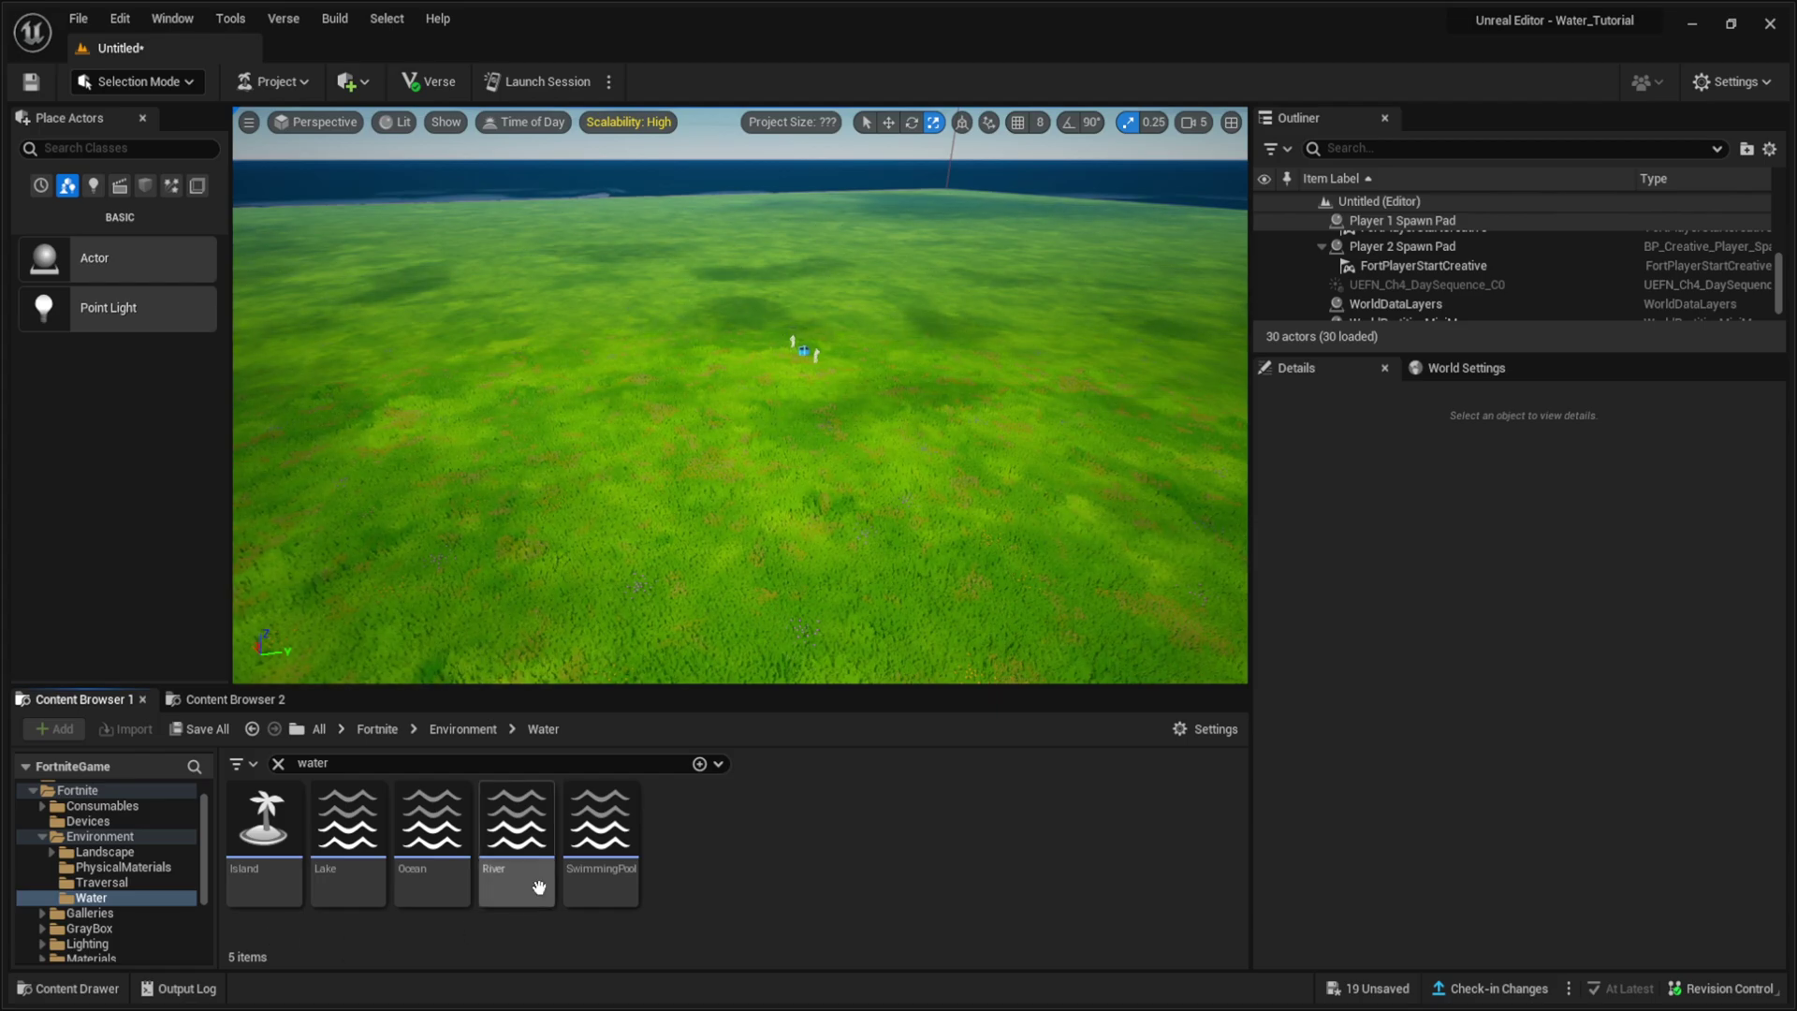
- Place a Lake water body on the open landscape at about X 8, Y -5064, Z 801
{"action": "right_click_drag", "start_coordinate": [671, 506], "coordinate": [758, 561]}
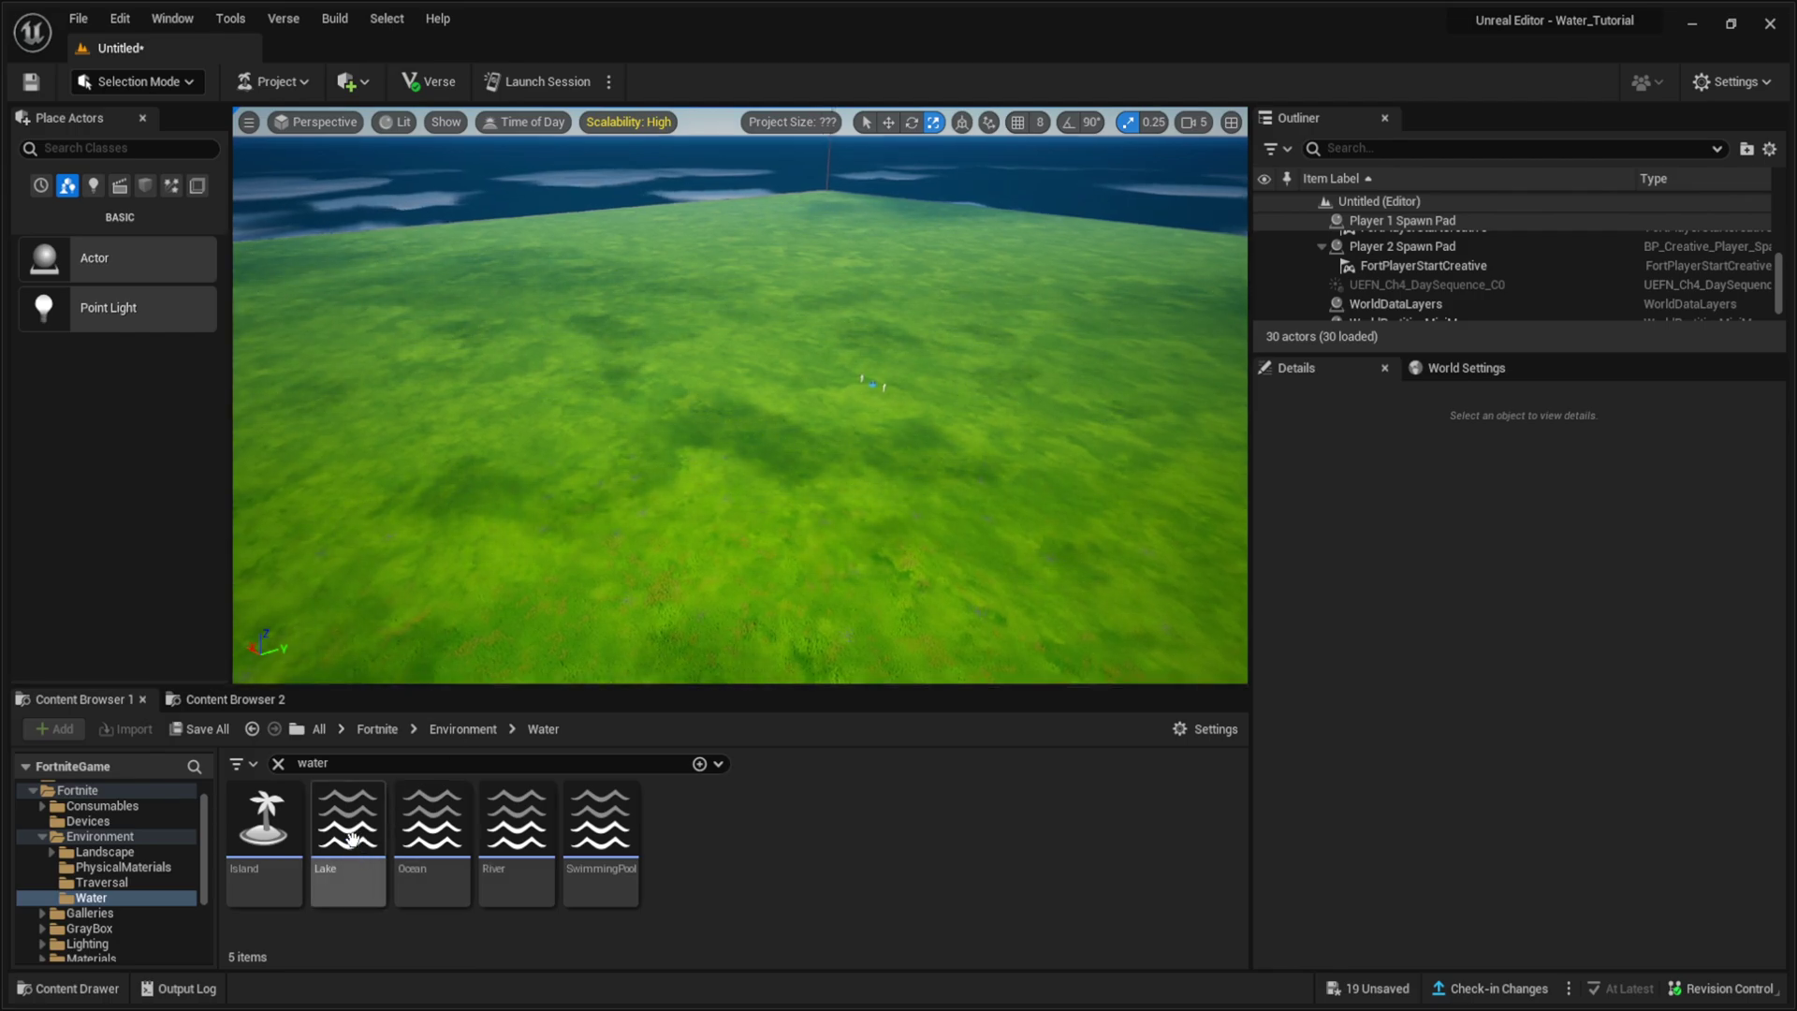
{"action": "left_click_drag", "start_coordinate": [351, 837], "coordinate": [483, 610]}
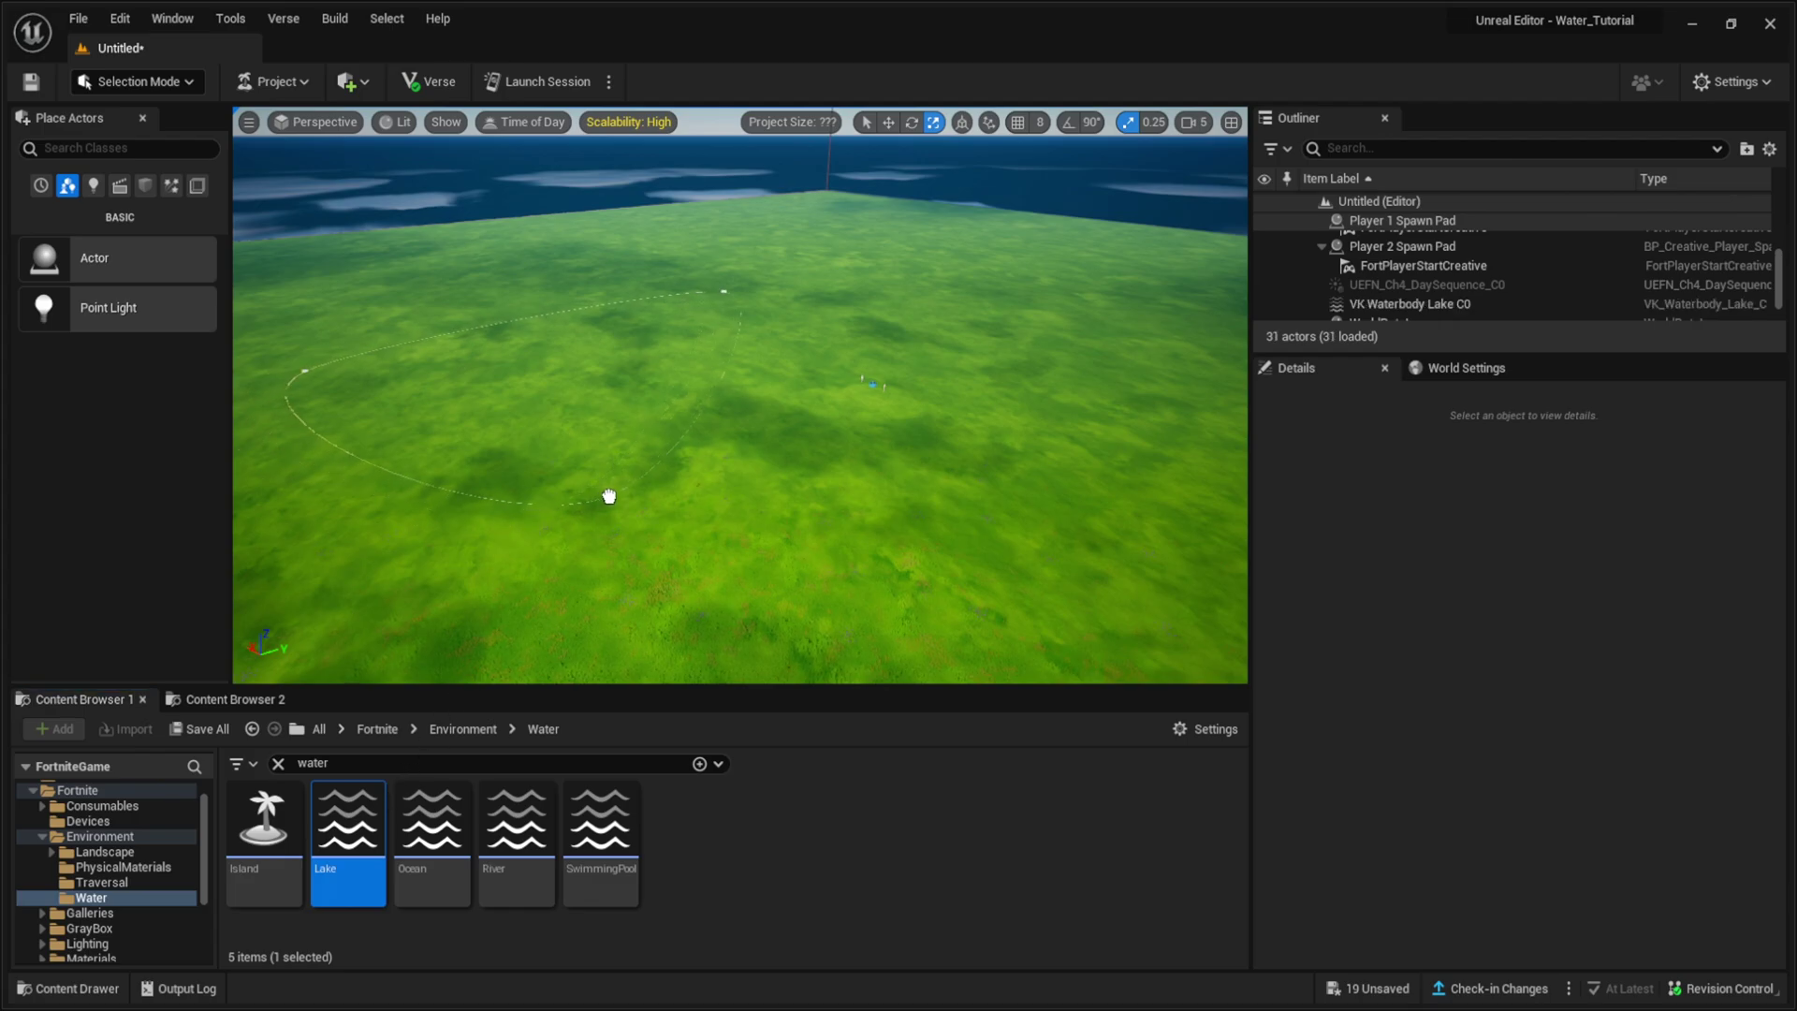
{"action": "left_click_drag", "start_coordinate": [609, 496], "coordinate": [608, 496]}
{"action": "mouse_move", "coordinate": [701, 458]}
{"action": "right_mouse_down"}
{"action": "mouse_move", "coordinate": [703, 435]}
{"action": "mouse_move", "coordinate": [645, 421]}
{"action": "mouse_move", "coordinate": [618, 375]}
{"action": "mouse_move", "coordinate": [704, 458]}
{"action": "right_mouse_up"}
{"action": "key", "text": "w"}
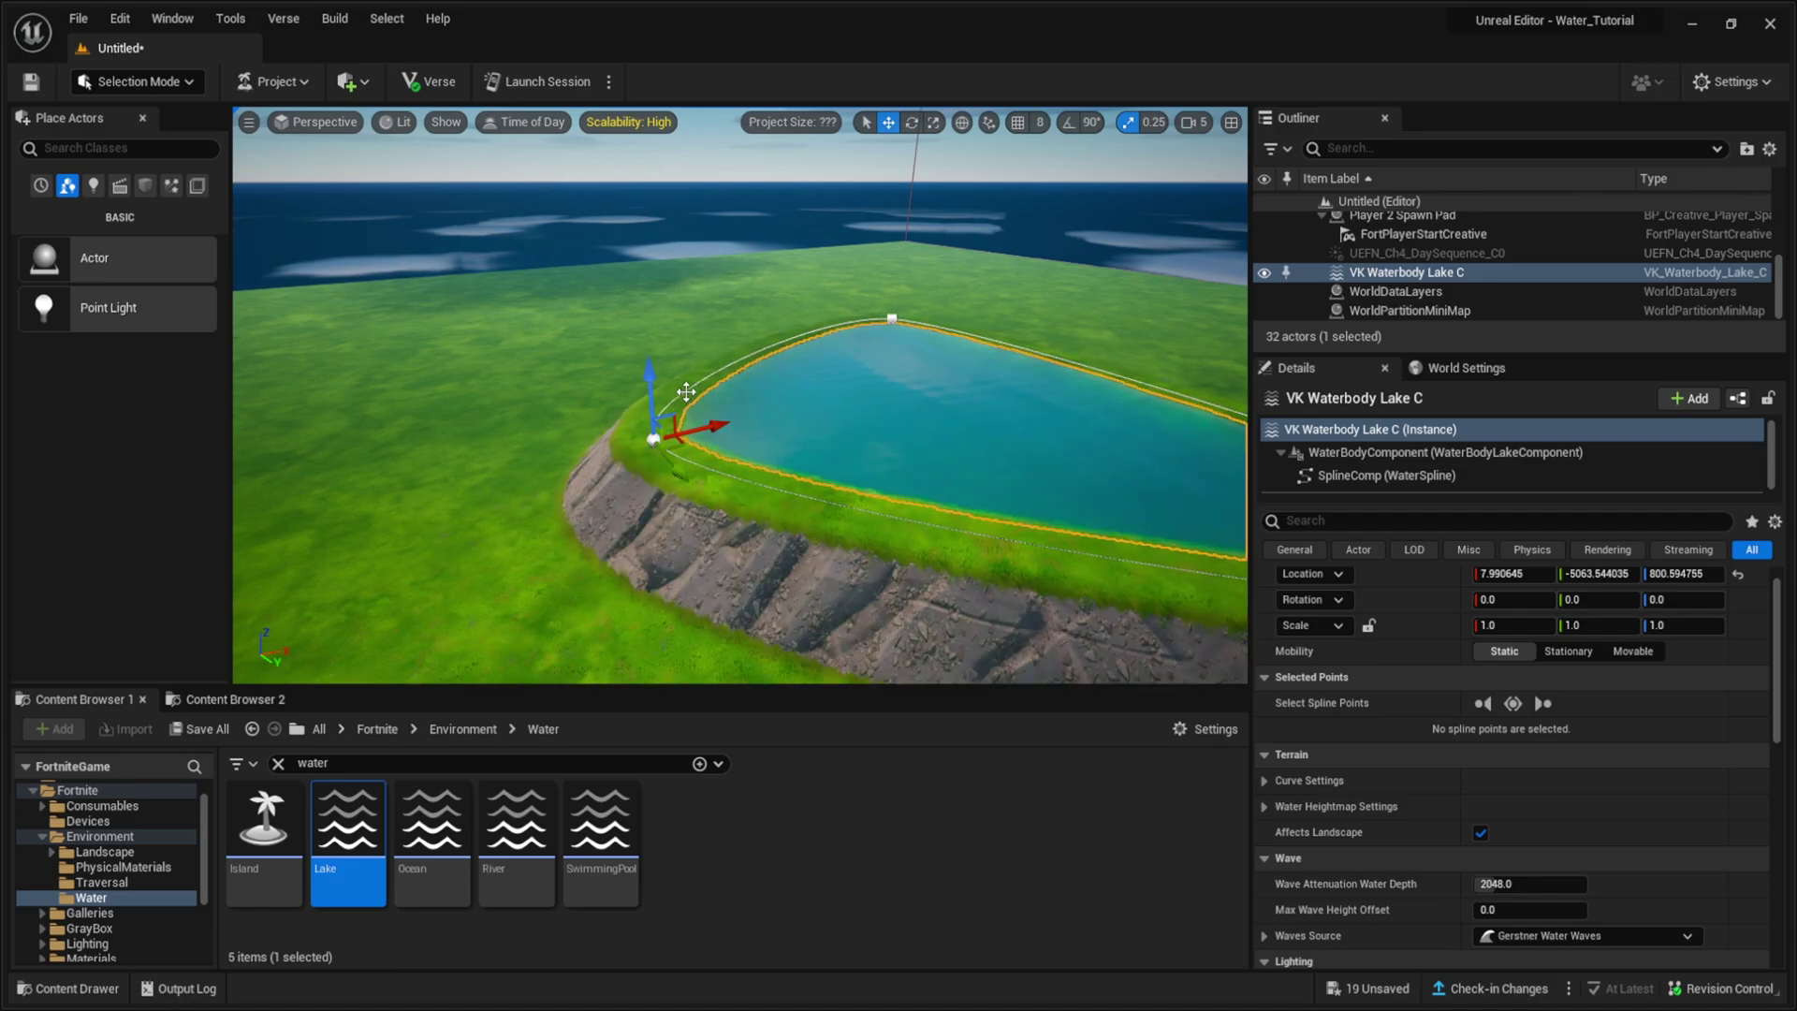
{"action": "right_click_drag", "start_coordinate": [740, 395], "coordinate": [1161, 346]}
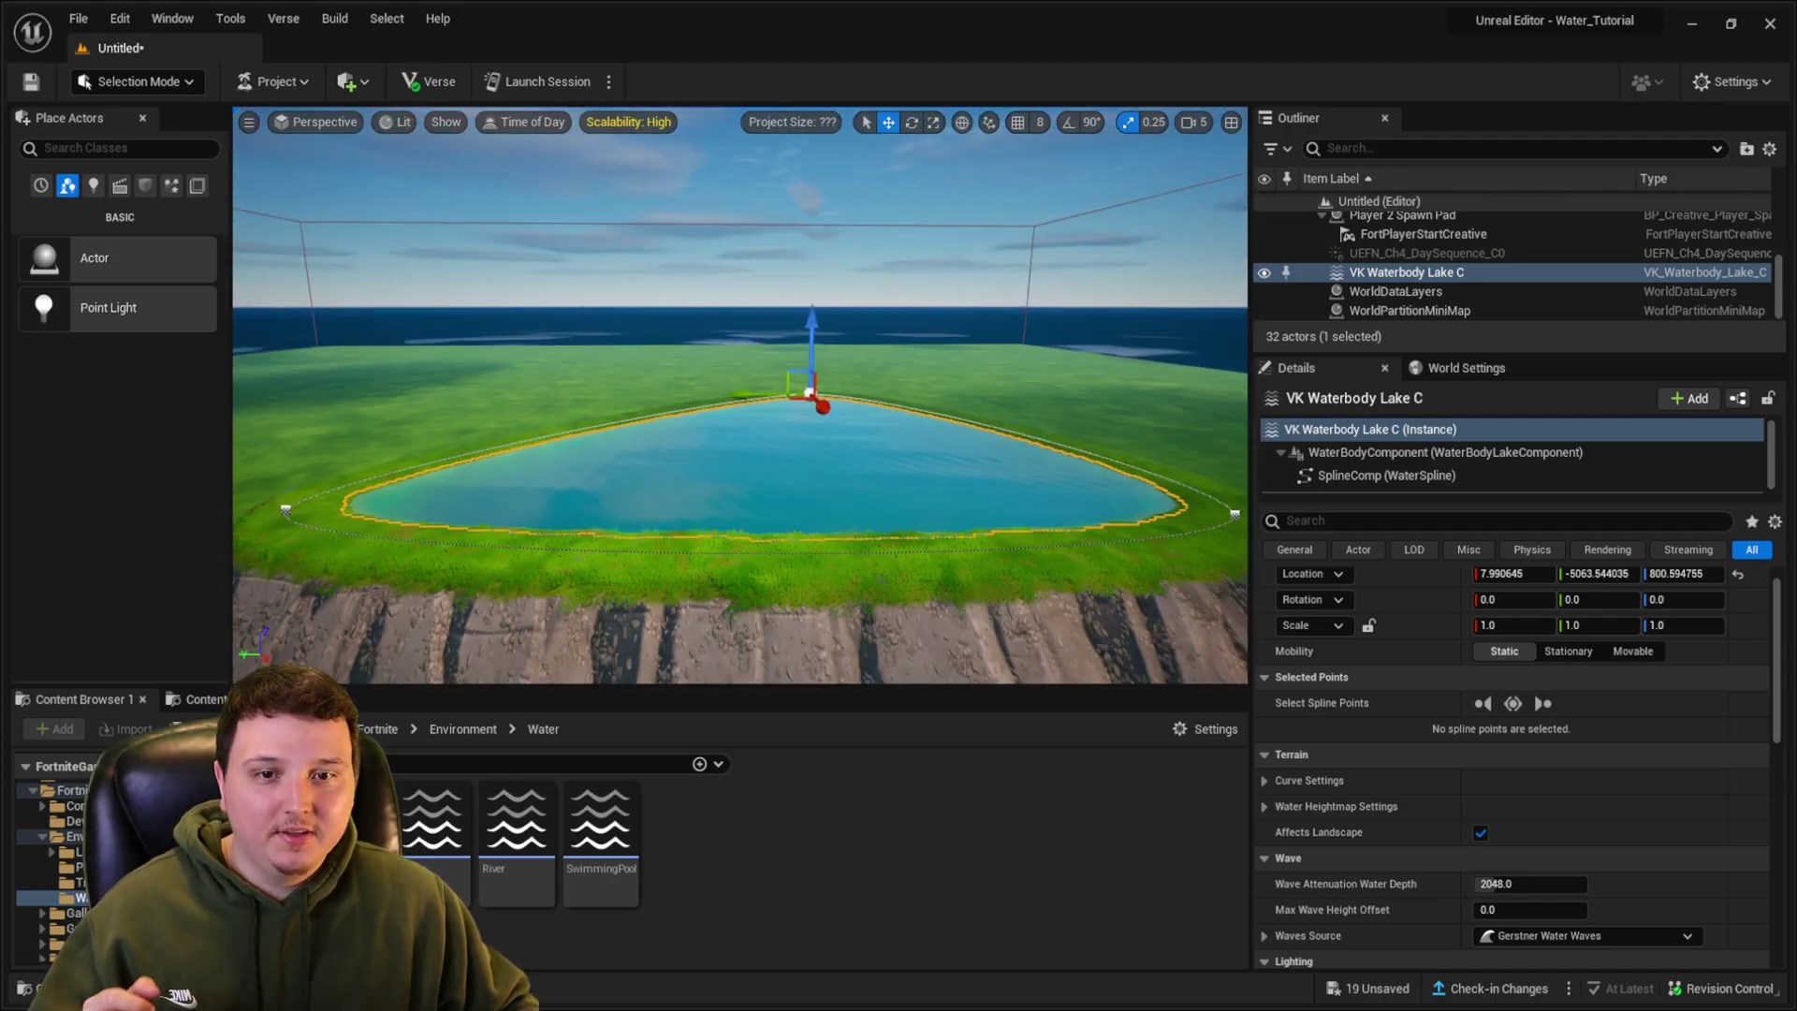
{"action": "right_click_drag", "start_coordinate": [739, 395], "coordinate": [1039, 477]}
{"action": "right_click_drag", "start_coordinate": [822, 412], "coordinate": [823, 454]}
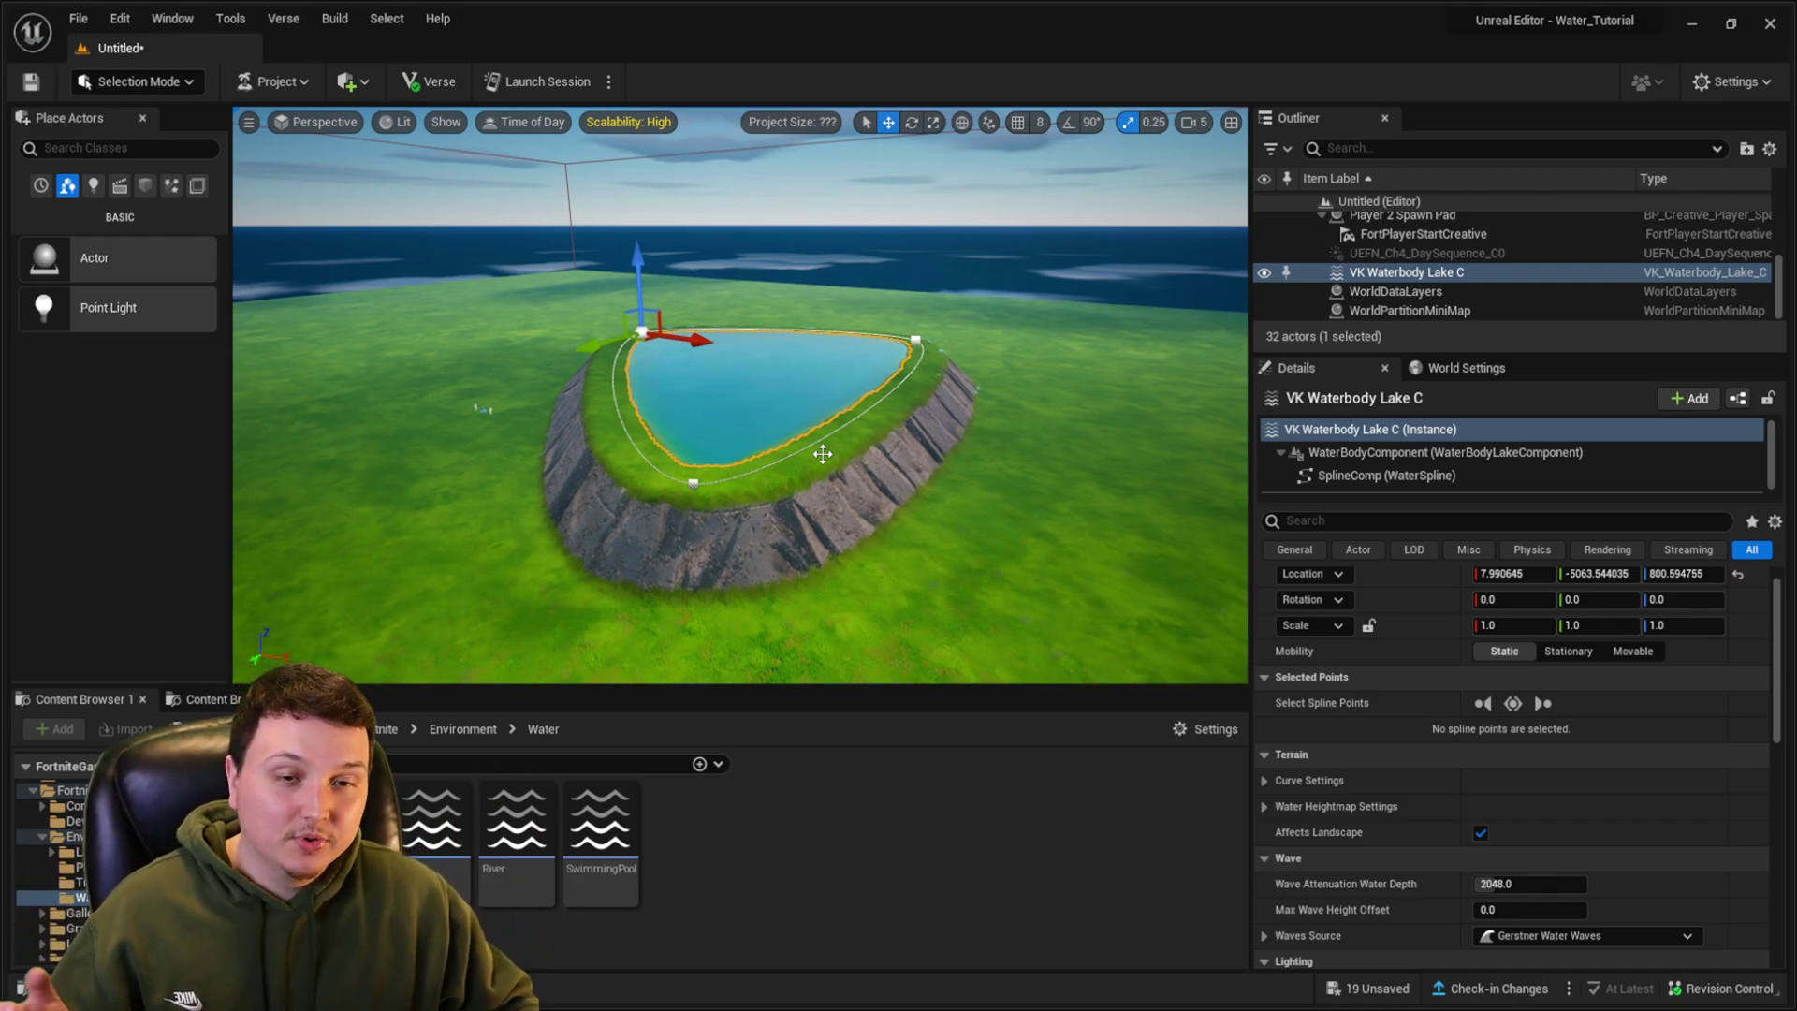
- Place a River water body on the grass in front of the lake, at about X -10226, Y 2725, Z 766
{"action": "right_click_drag", "start_coordinate": [804, 446], "coordinate": [964, 468]}
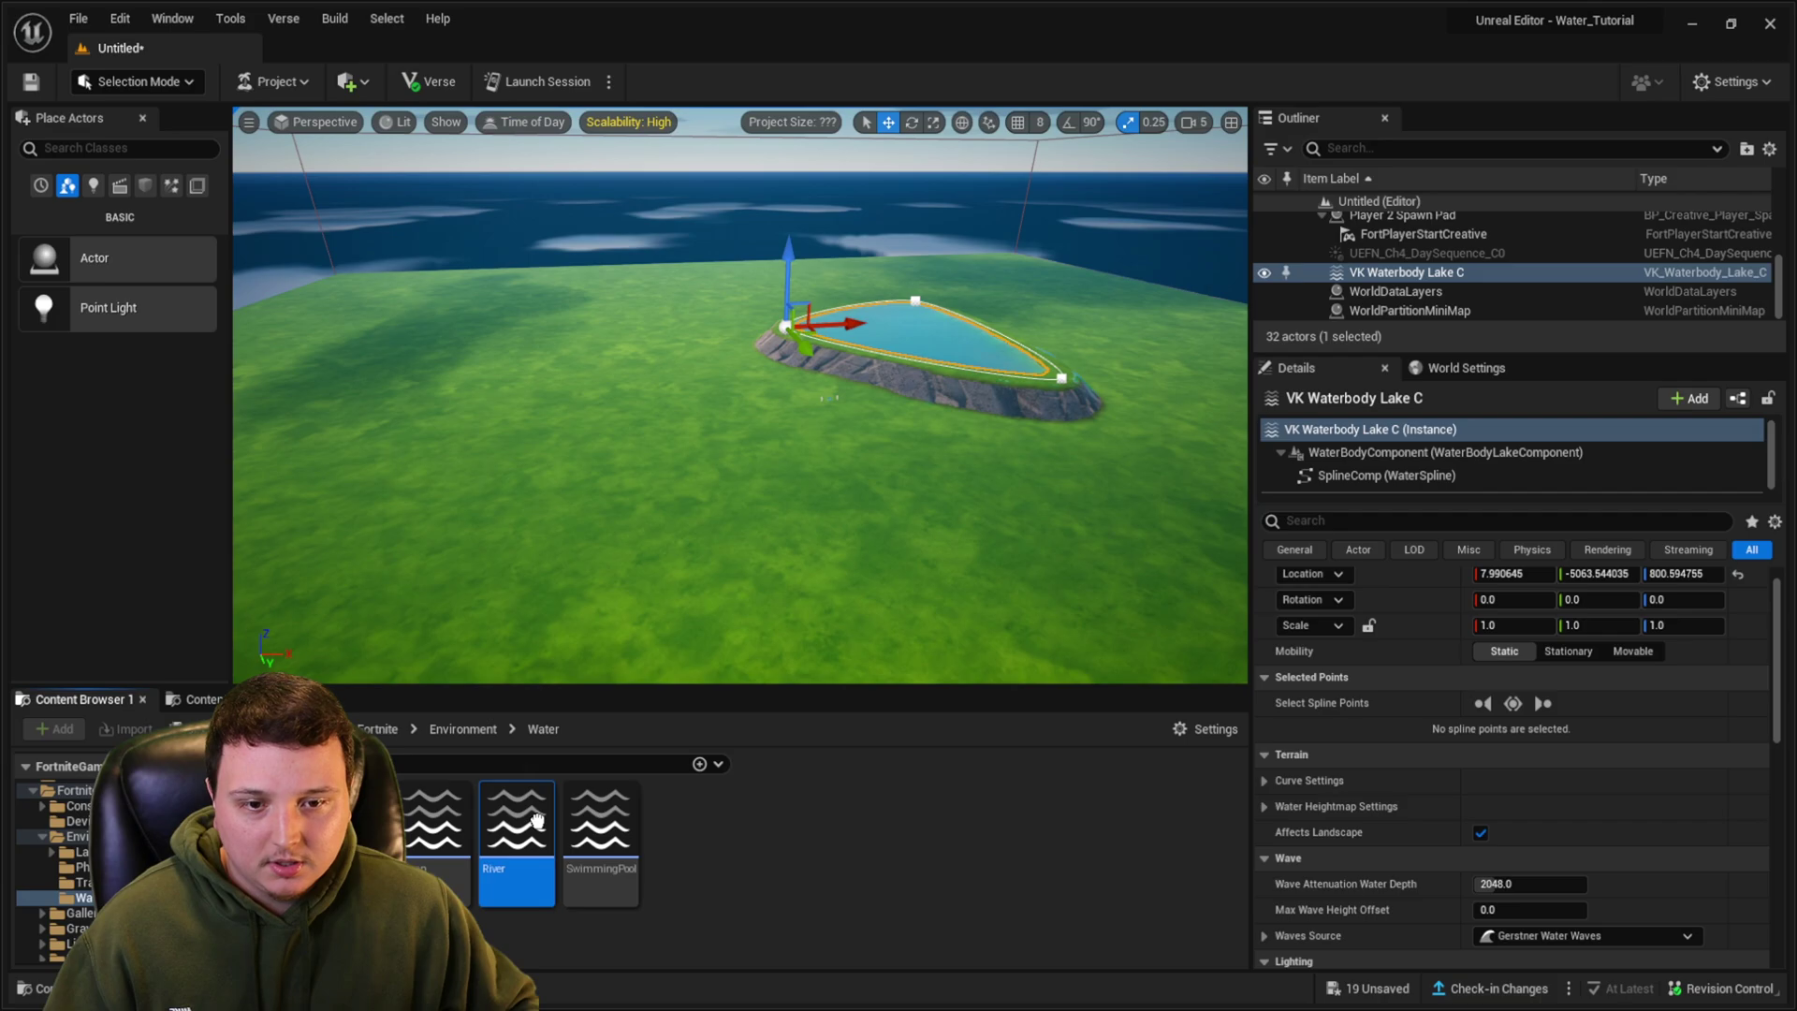
{"action": "left_click_drag", "start_coordinate": [528, 803], "coordinate": [553, 615]}
{"action": "left_click_drag", "start_coordinate": [375, 468], "coordinate": [409, 476]}
{"action": "right_click_drag", "start_coordinate": [409, 475], "coordinate": [543, 498]}
{"action": "key", "text": "s"}
{"action": "left_click_drag", "start_coordinate": [487, 442], "coordinate": [486, 433]}
{"action": "right_click", "coordinate": [486, 432]}
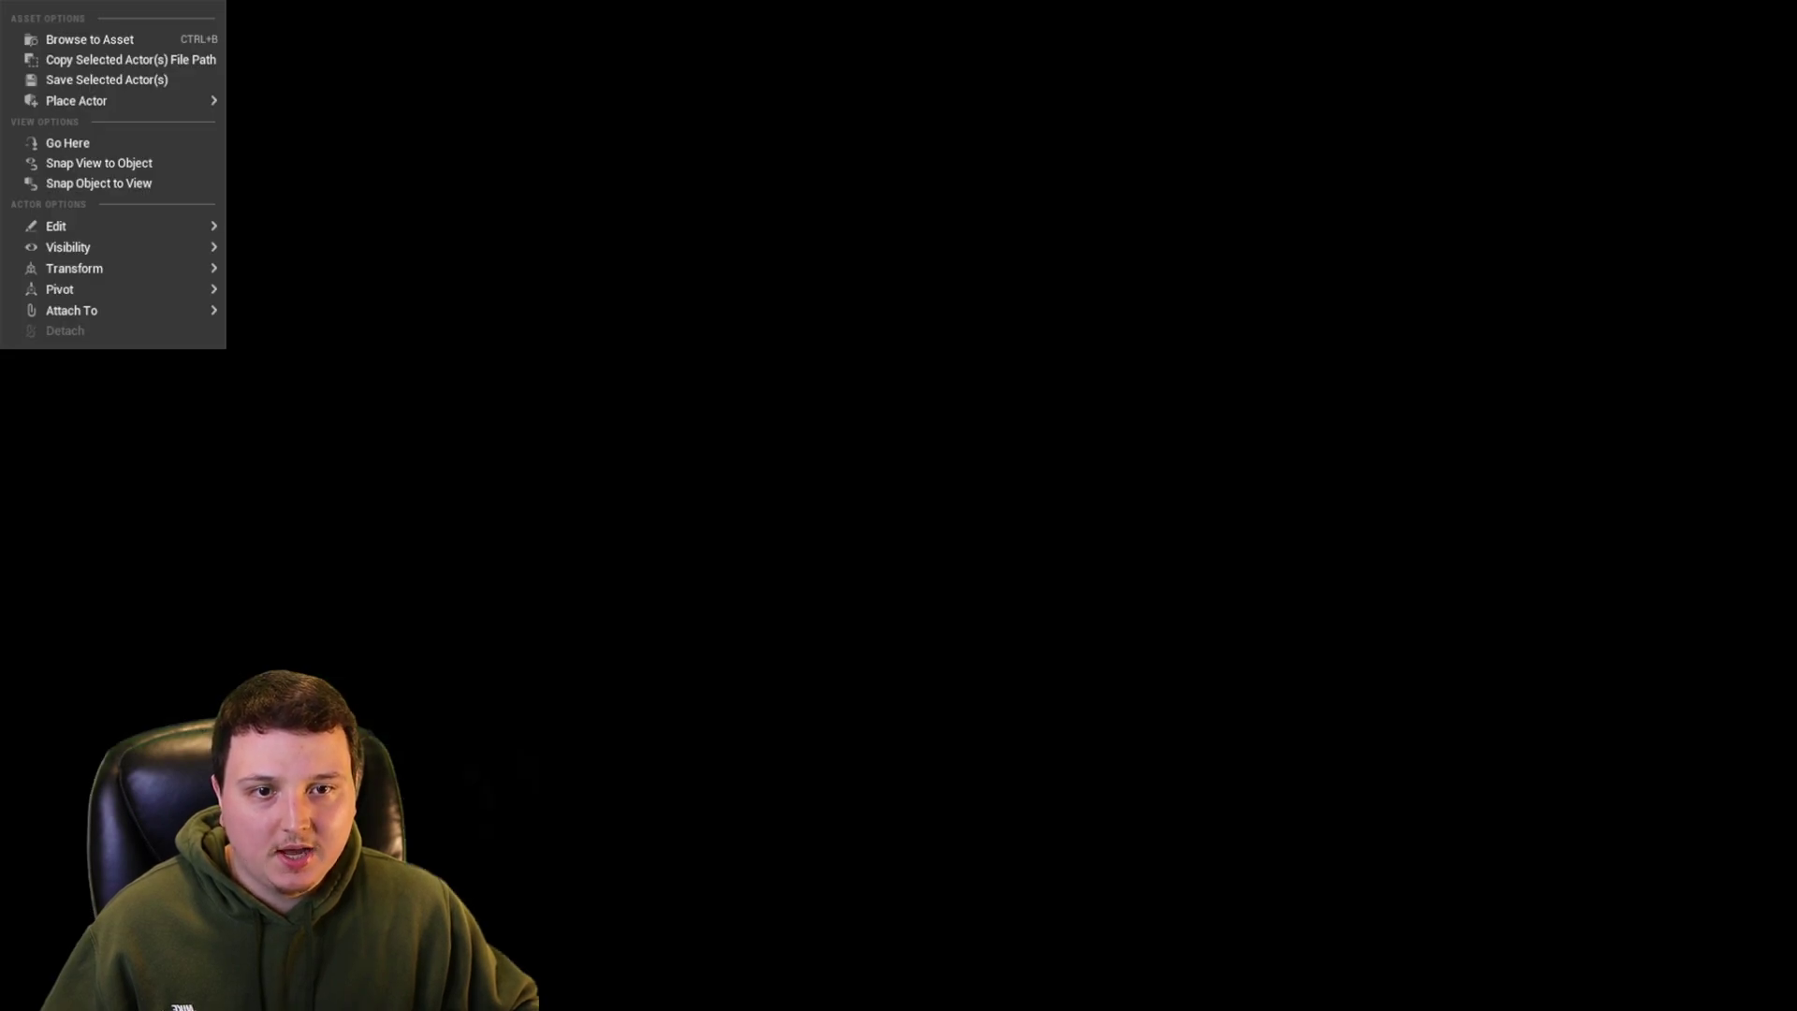
{"action": "left_click", "coordinate": [771, 455]}
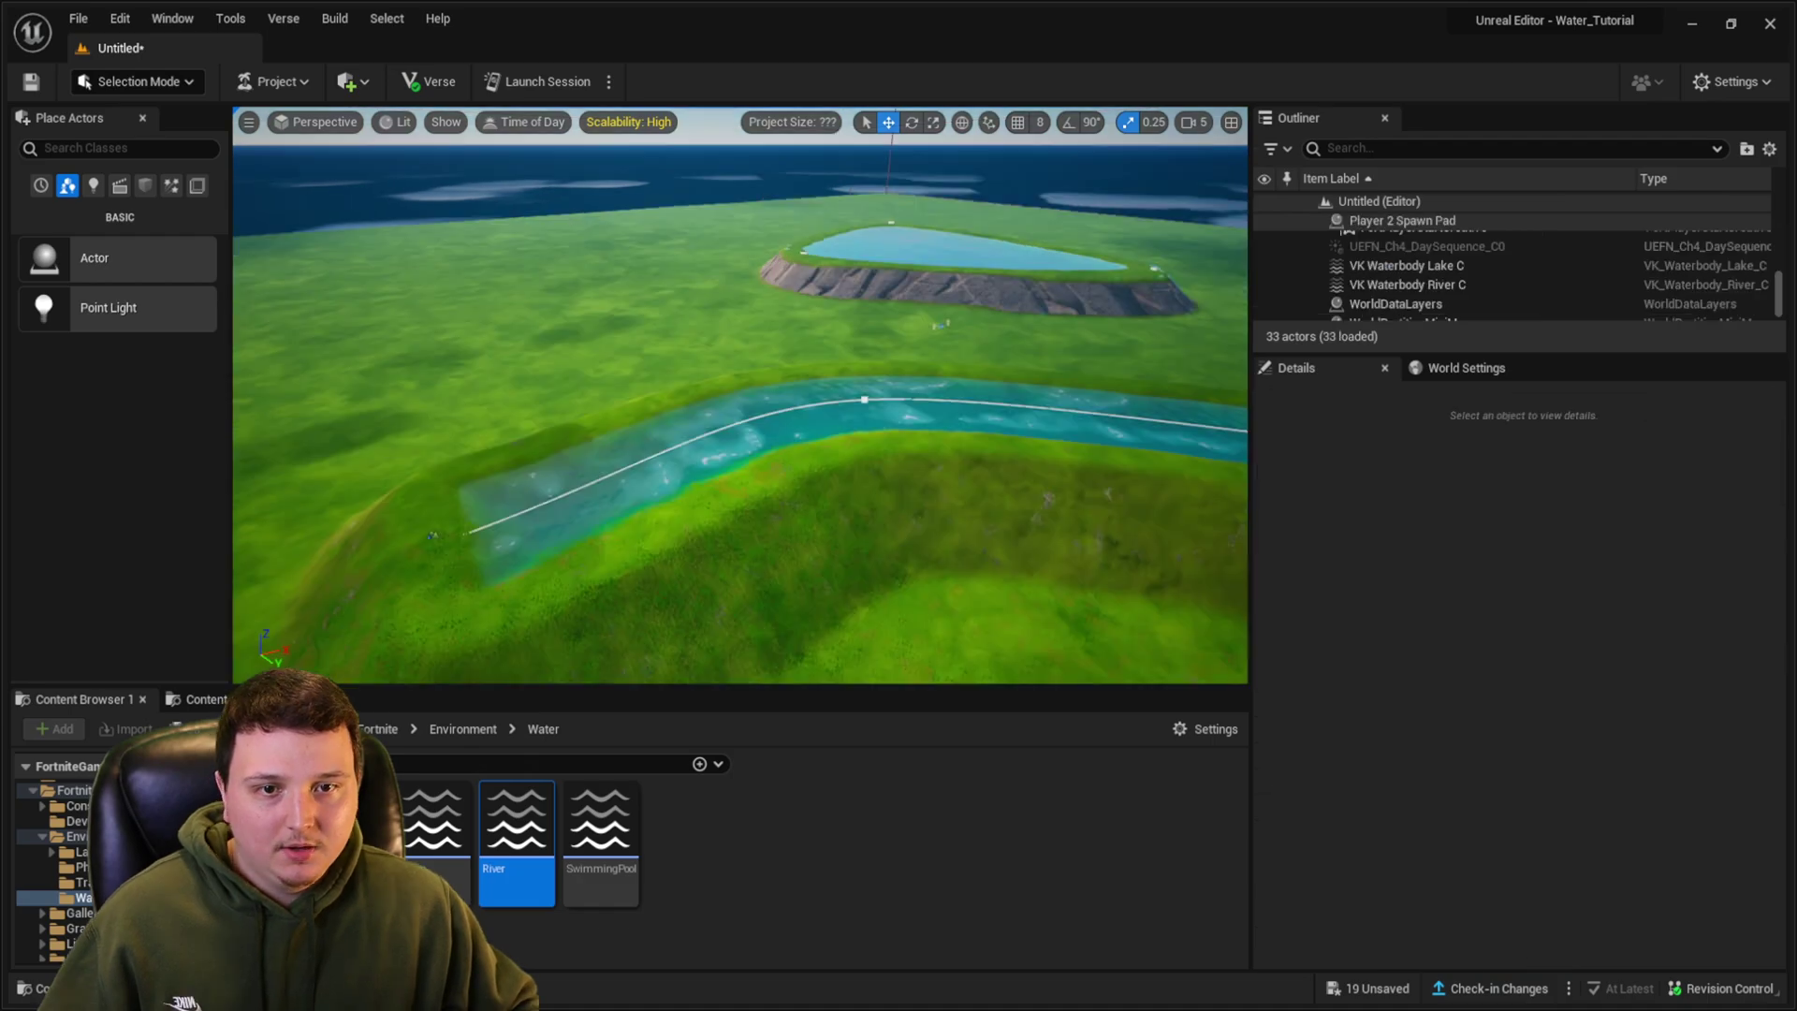
- Examine the river, its flow line and the raised terrain around it from several distances and angles
{"action": "key", "text": "w"}
{"action": "right_click_drag", "start_coordinate": [770, 455], "coordinate": [716, 451]}
{"action": "key", "text": "d"}
{"action": "key", "text": "s"}
{"action": "key", "text": "a"}
{"action": "mouse_move", "coordinate": [833, 493]}
{"action": "right_mouse_down"}
{"action": "mouse_move", "coordinate": [833, 519]}
{"action": "mouse_move", "coordinate": [815, 510]}
{"action": "right_mouse_up"}
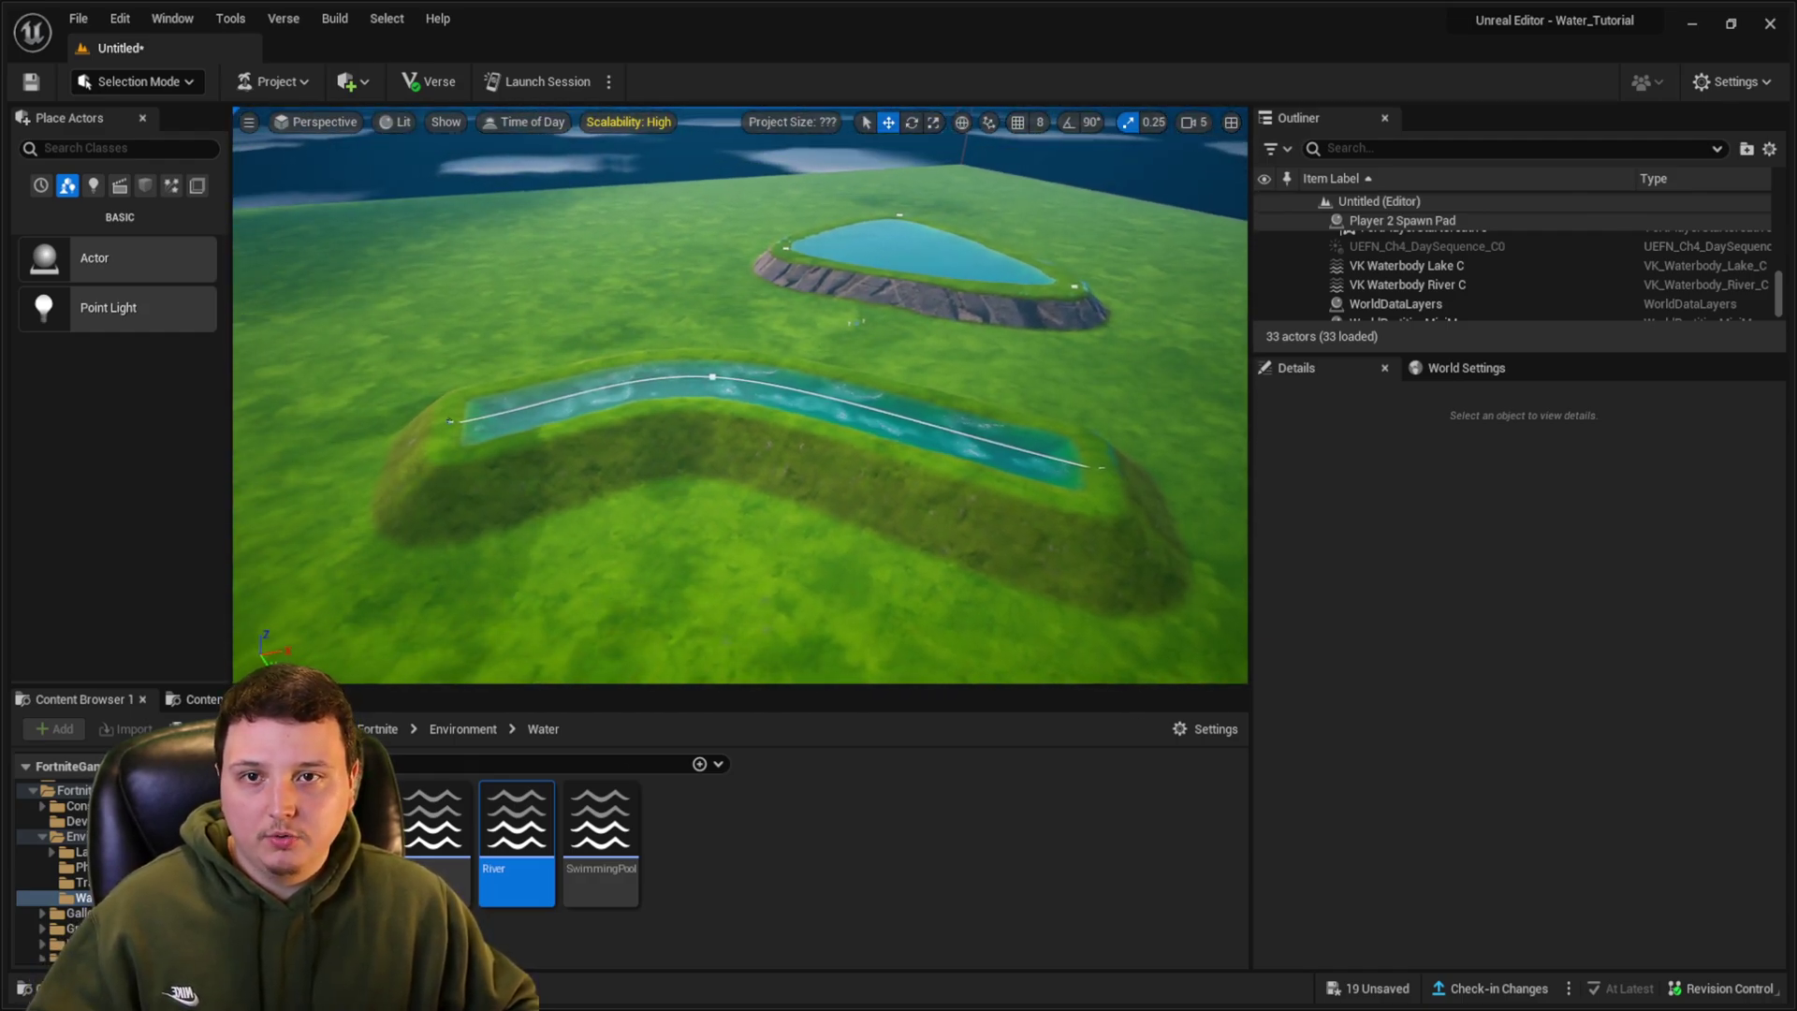
{"action": "right_click_drag", "start_coordinate": [488, 391], "coordinate": [599, 391]}
{"action": "key", "text": "w"}
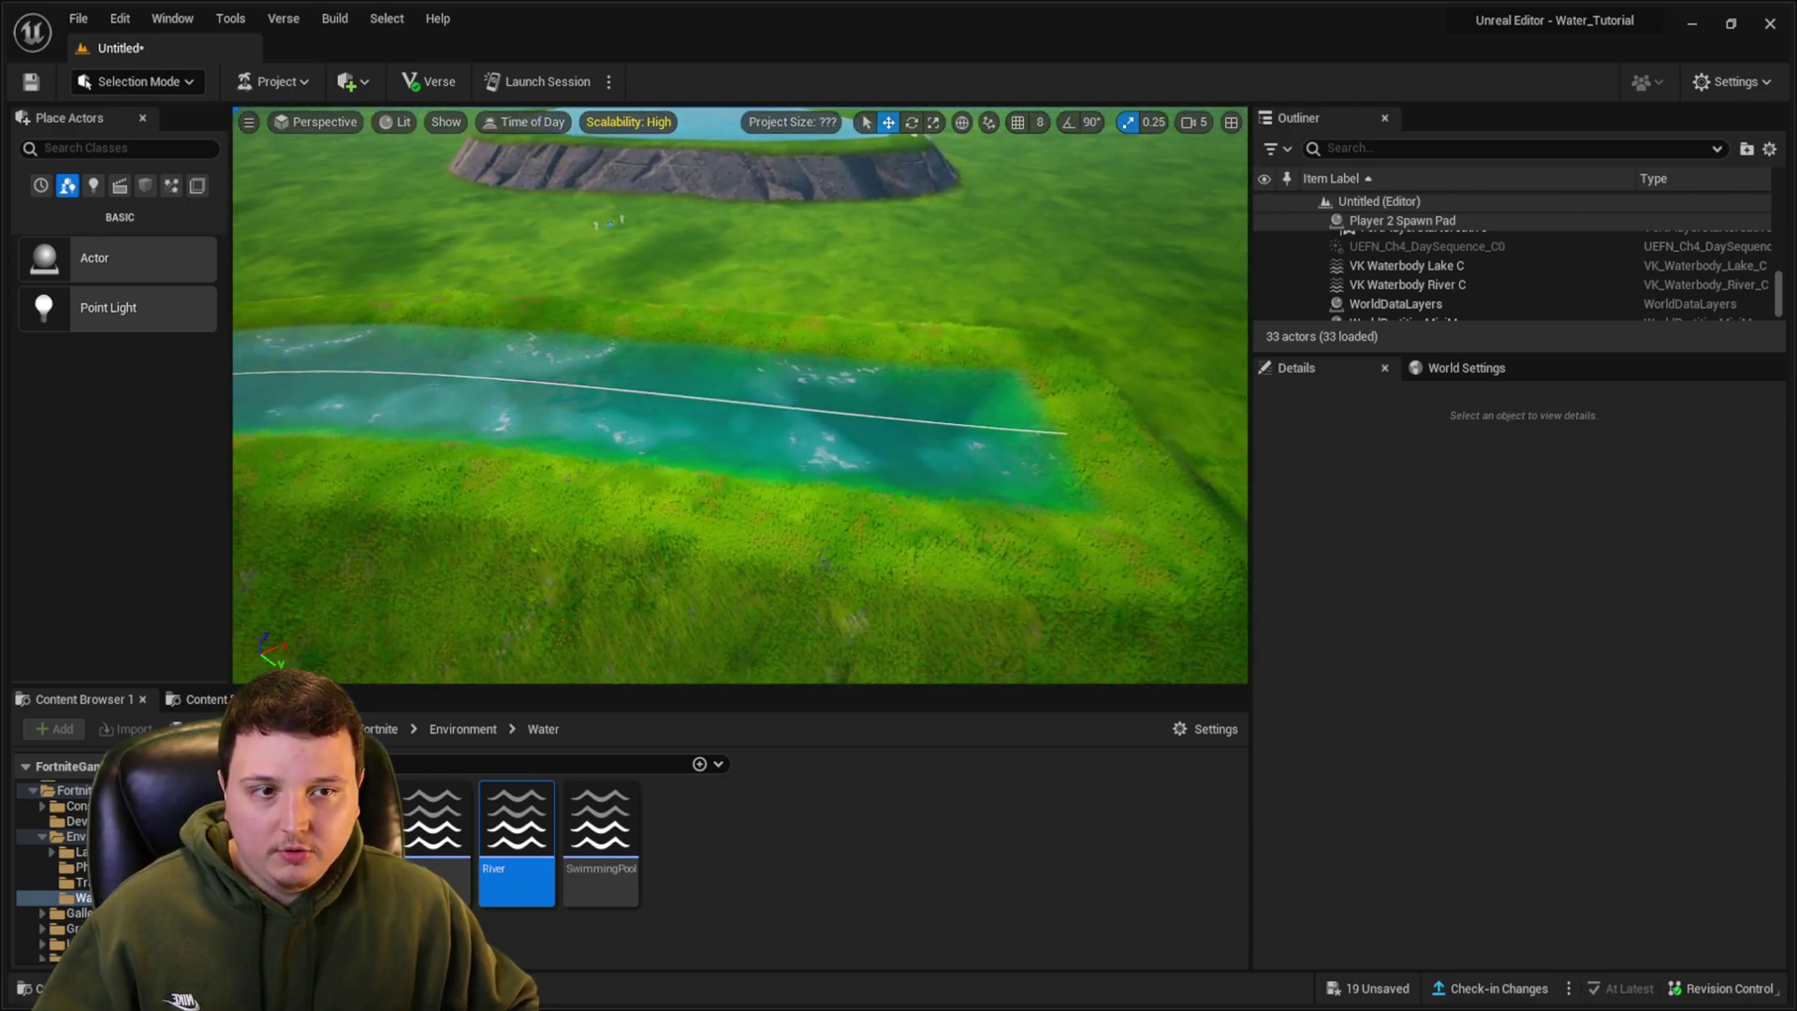
- Extend the river by moving its end spline point outward and upward to about 19789, 6461, 2889
{"action": "left_click", "coordinate": [932, 426]}
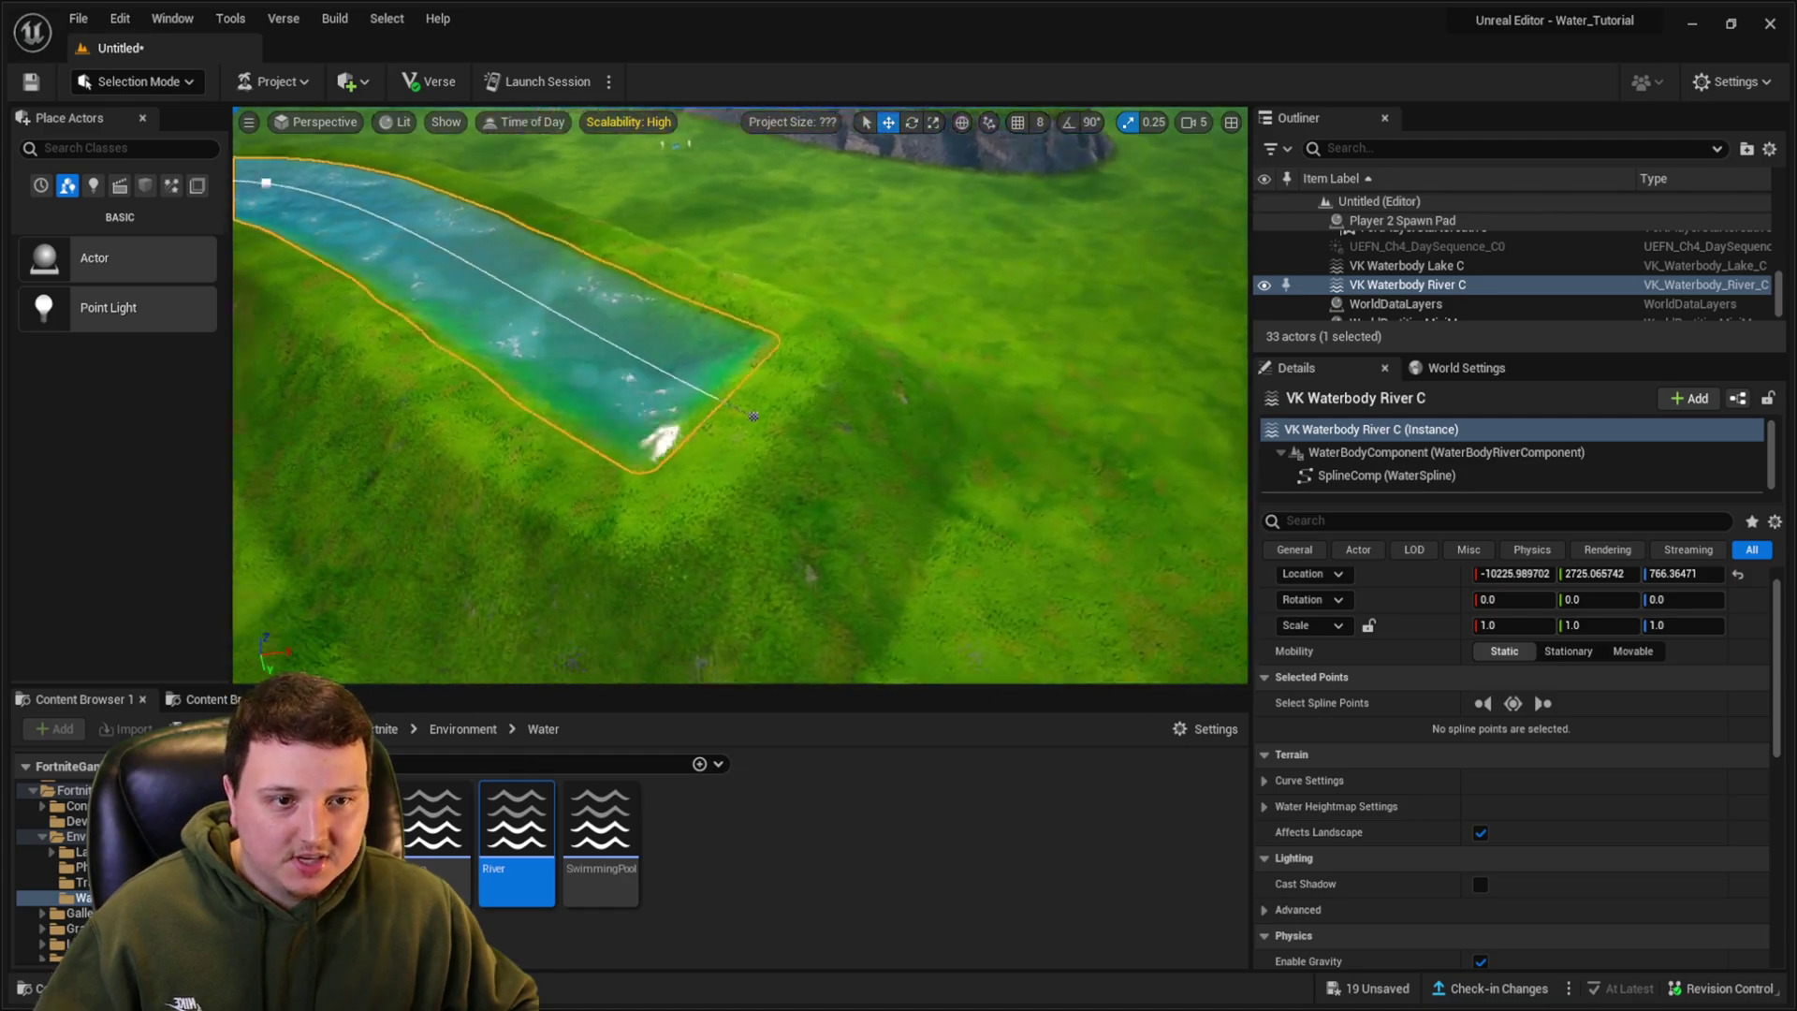
{"action": "right_click_drag", "start_coordinate": [739, 395], "coordinate": [924, 392]}
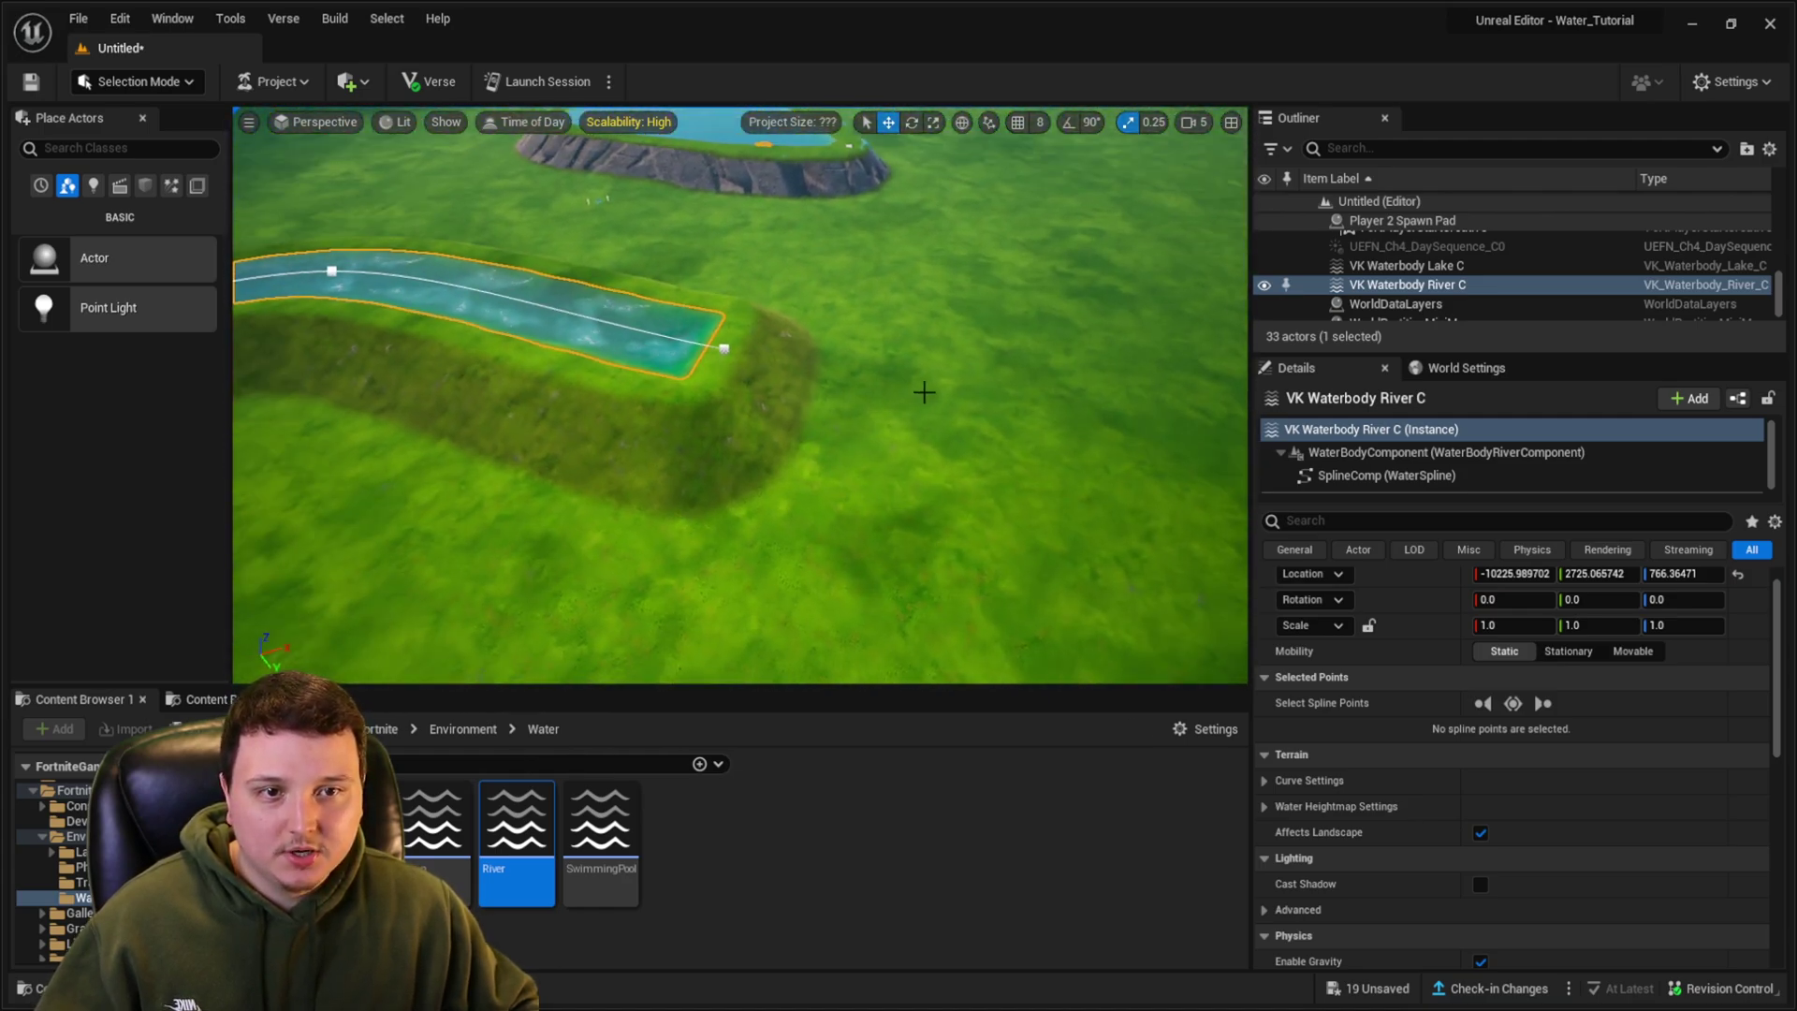
{"action": "left_click", "coordinate": [726, 349]}
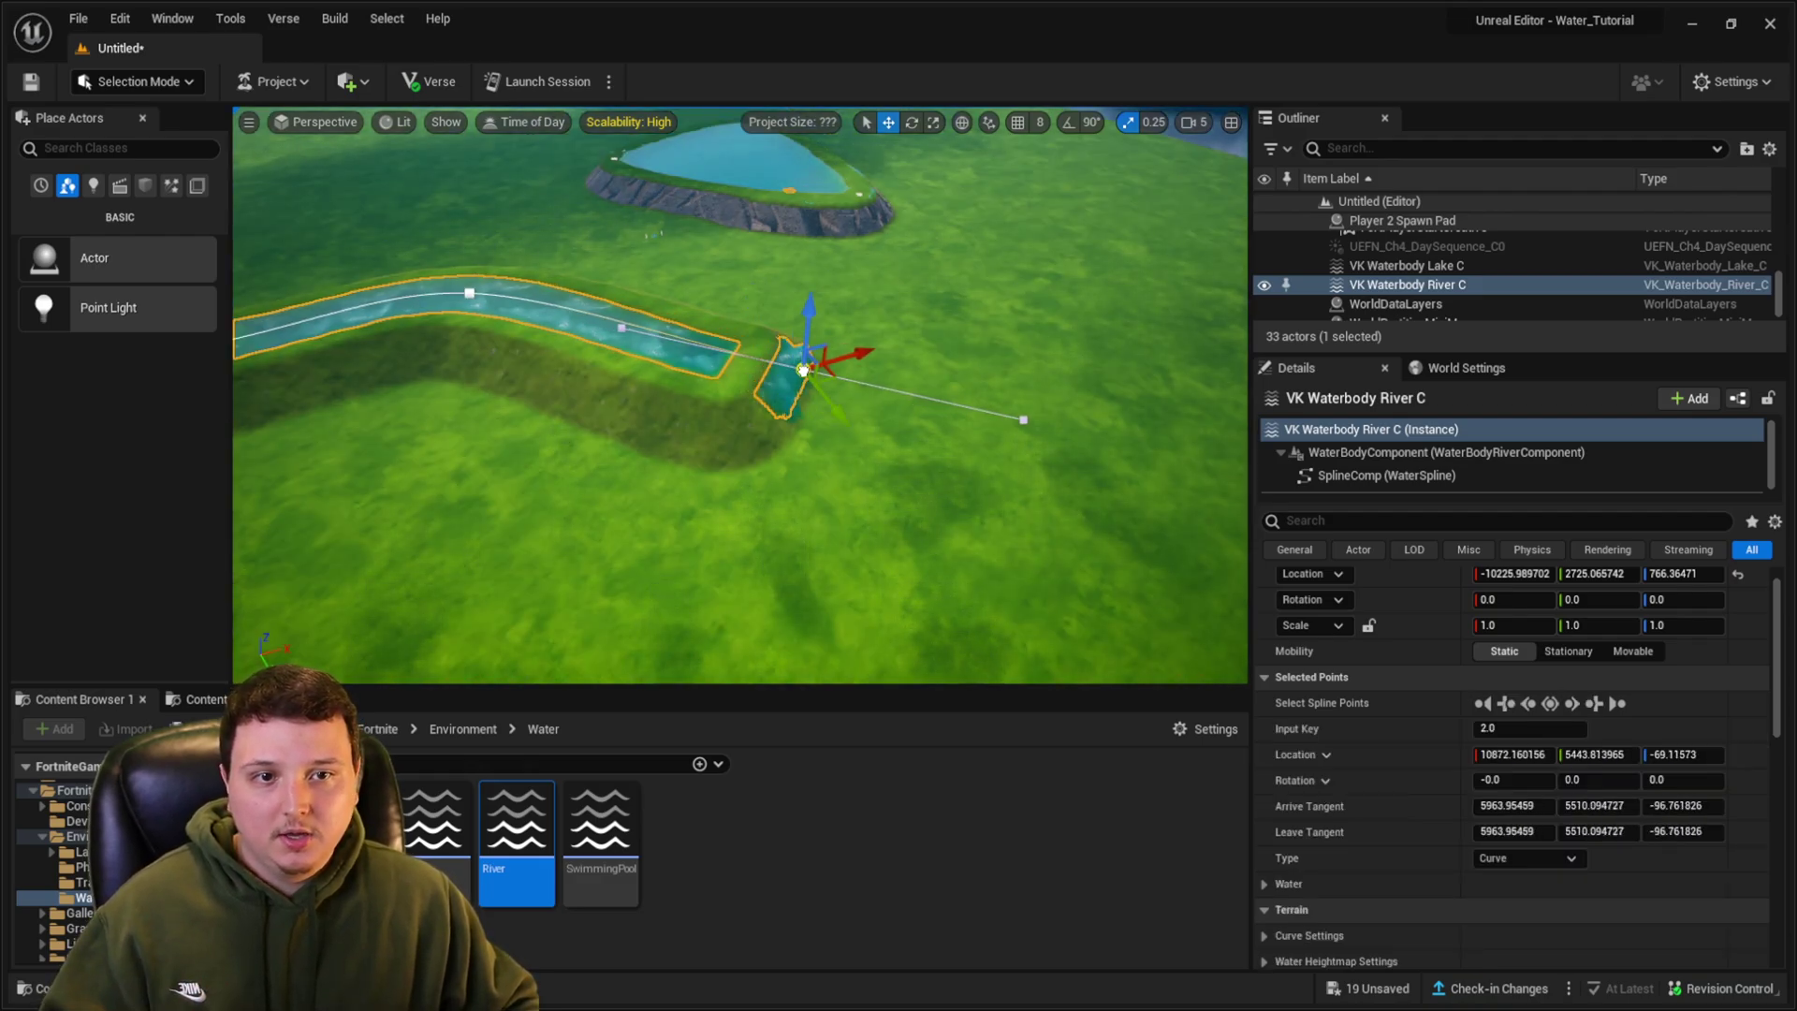
{"action": "left_click_drag", "start_coordinate": [1024, 376], "coordinate": [1230, 164]}
{"action": "right_click_drag", "start_coordinate": [936, 225], "coordinate": [899, 272]}
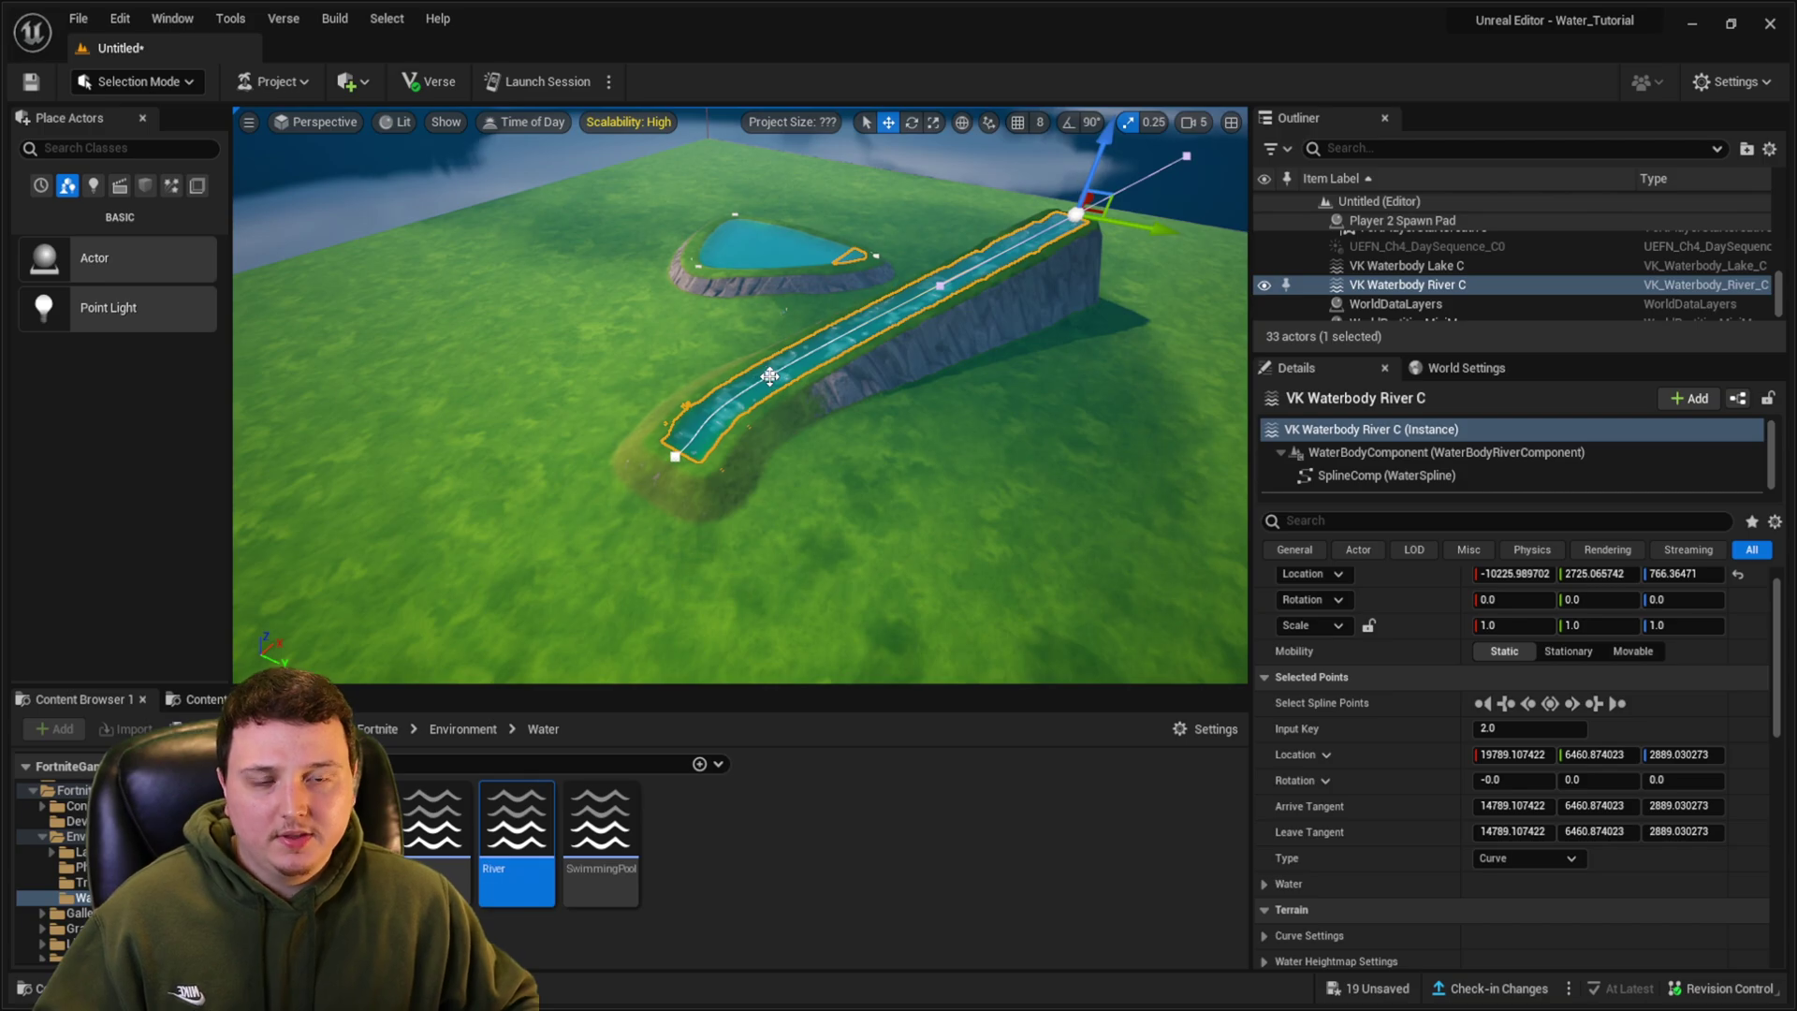
- Move the river's middle spline point sideways toward the lake to sharpen the bend
{"action": "mouse_move", "coordinate": [743, 376]}
{"action": "right_mouse_down"}
{"action": "mouse_move", "coordinate": [706, 377]}
{"action": "mouse_move", "coordinate": [744, 376]}
{"action": "right_mouse_up"}
{"action": "left_click", "coordinate": [749, 375]}
{"action": "left_click_drag", "start_coordinate": [748, 376], "coordinate": [623, 357]}
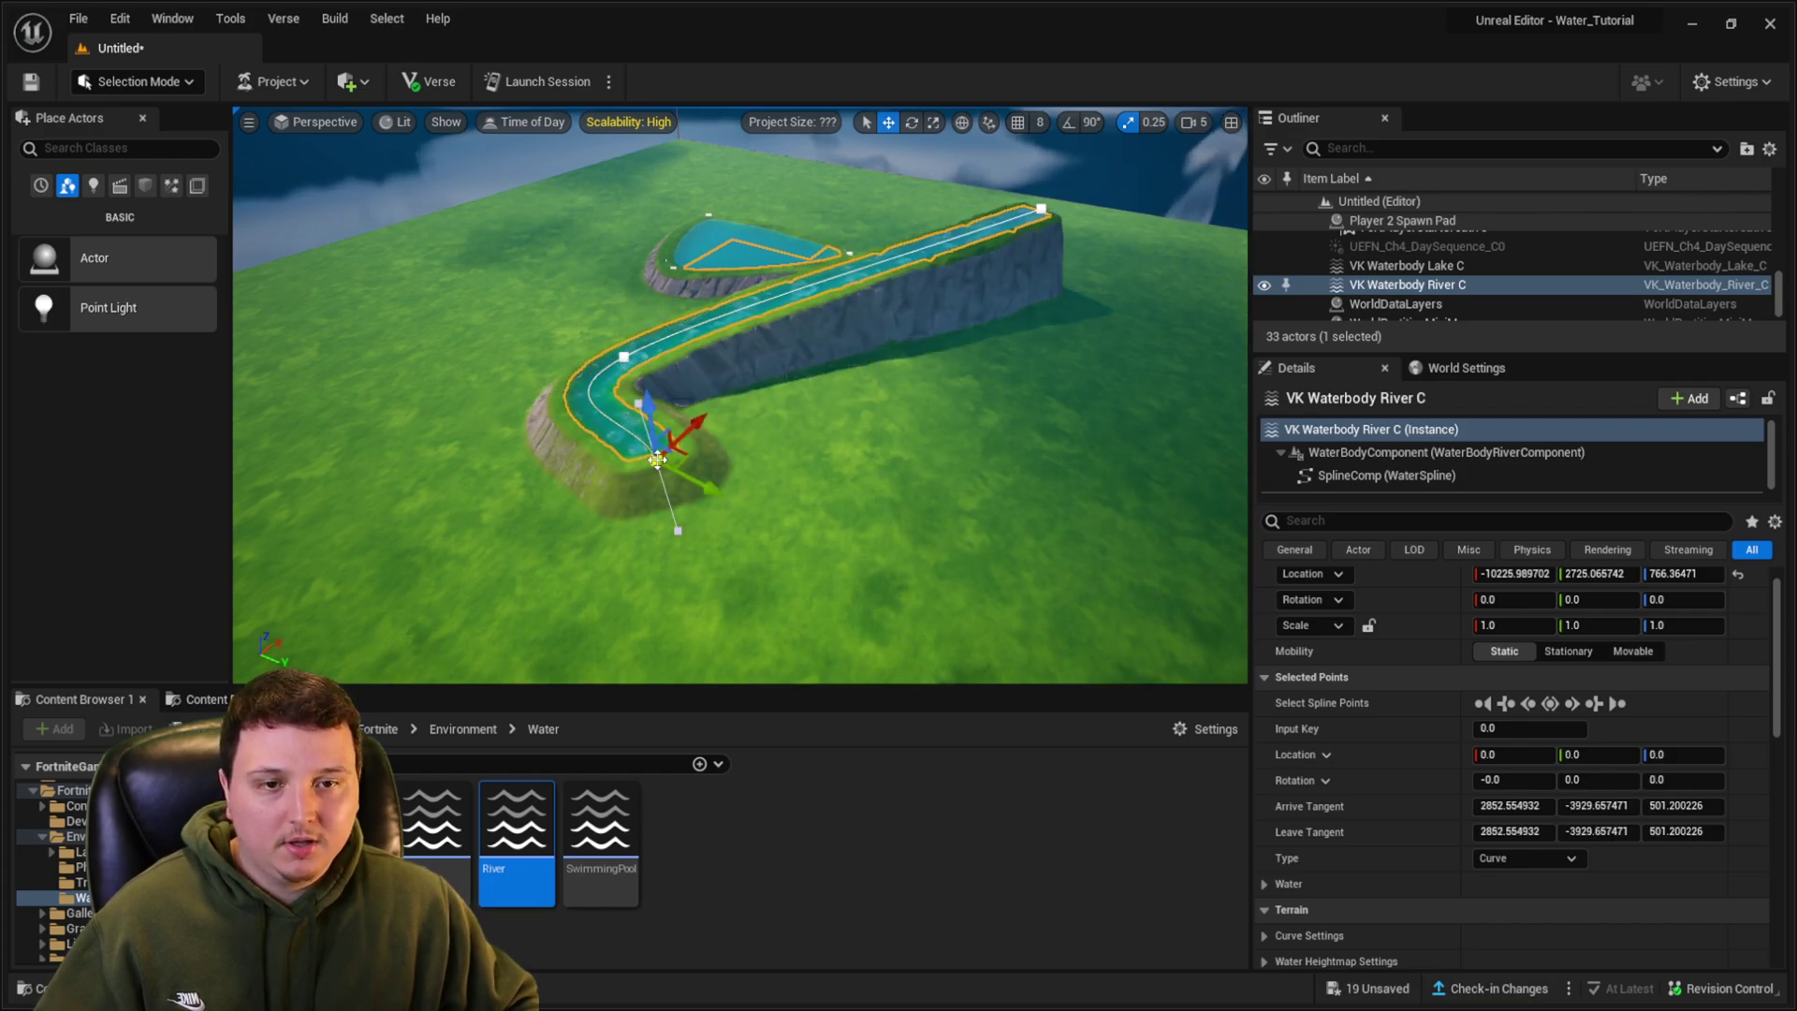
- Move the river's first spline point far from the bend and raise it above the ground, lengthening that arm
{"action": "right_click_drag", "start_coordinate": [686, 458], "coordinate": [765, 429]}
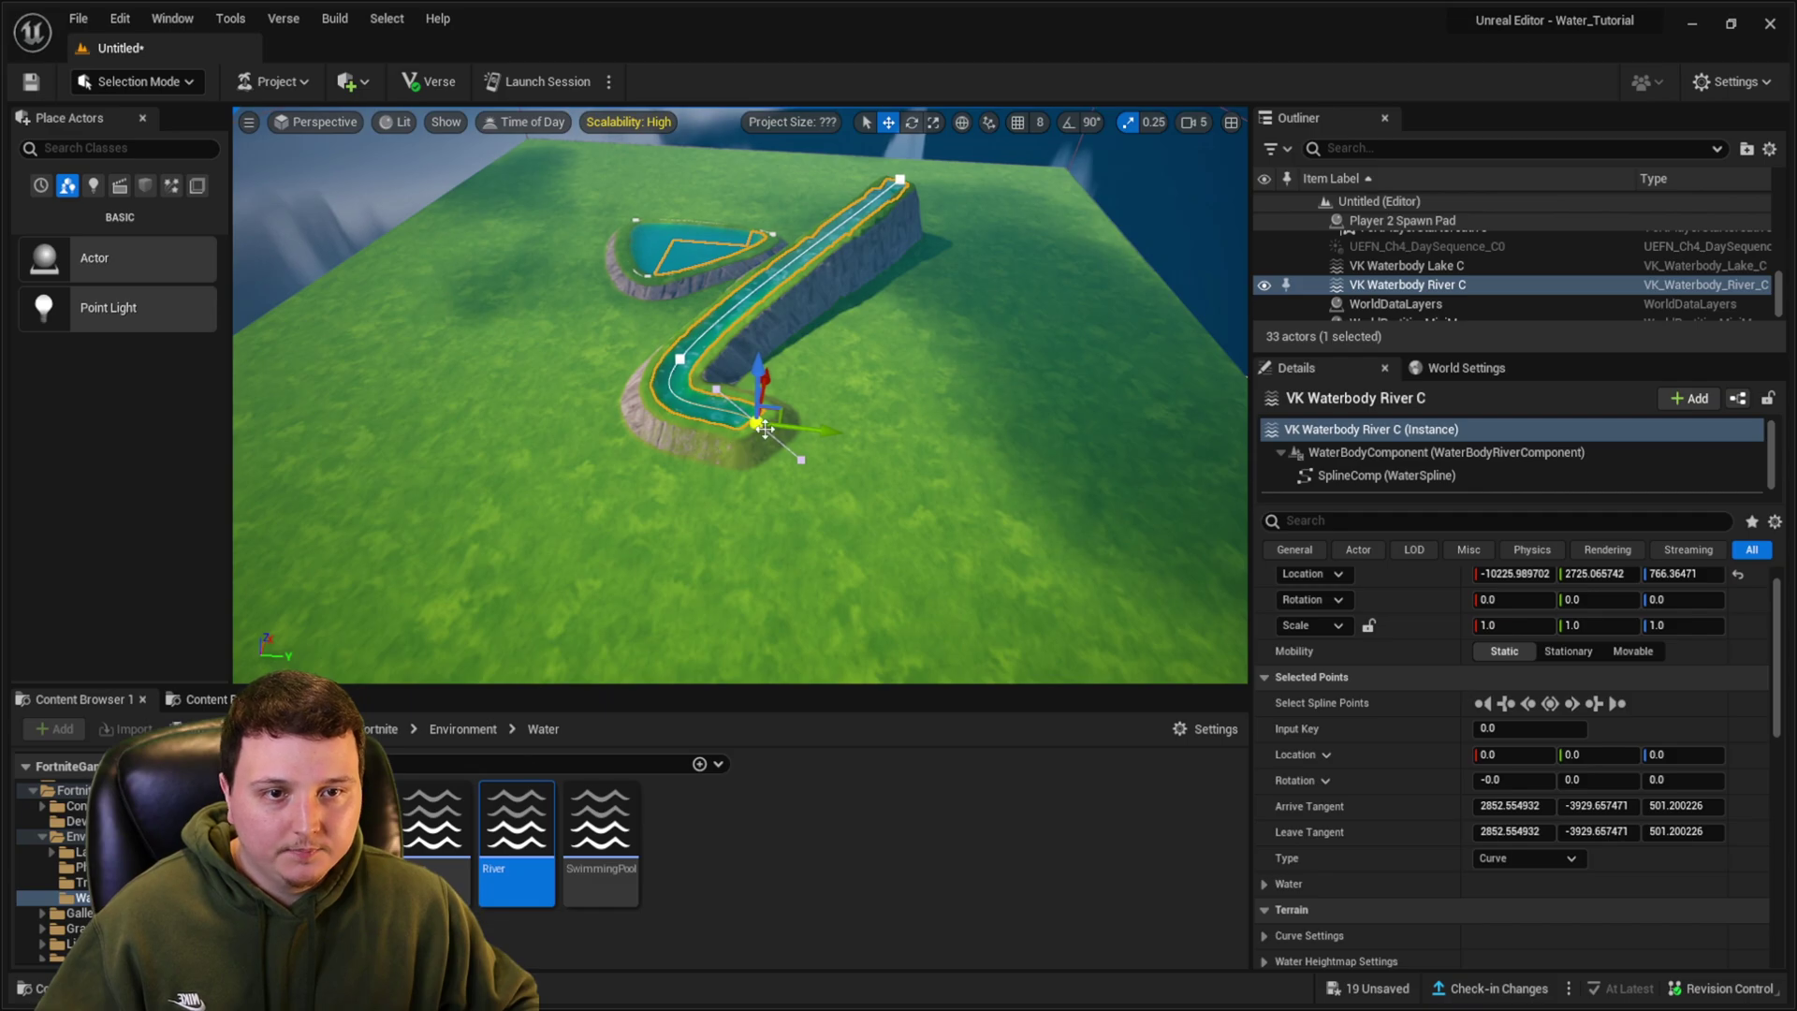
{"action": "left_click_drag", "start_coordinate": [765, 429], "coordinate": [1108, 530]}
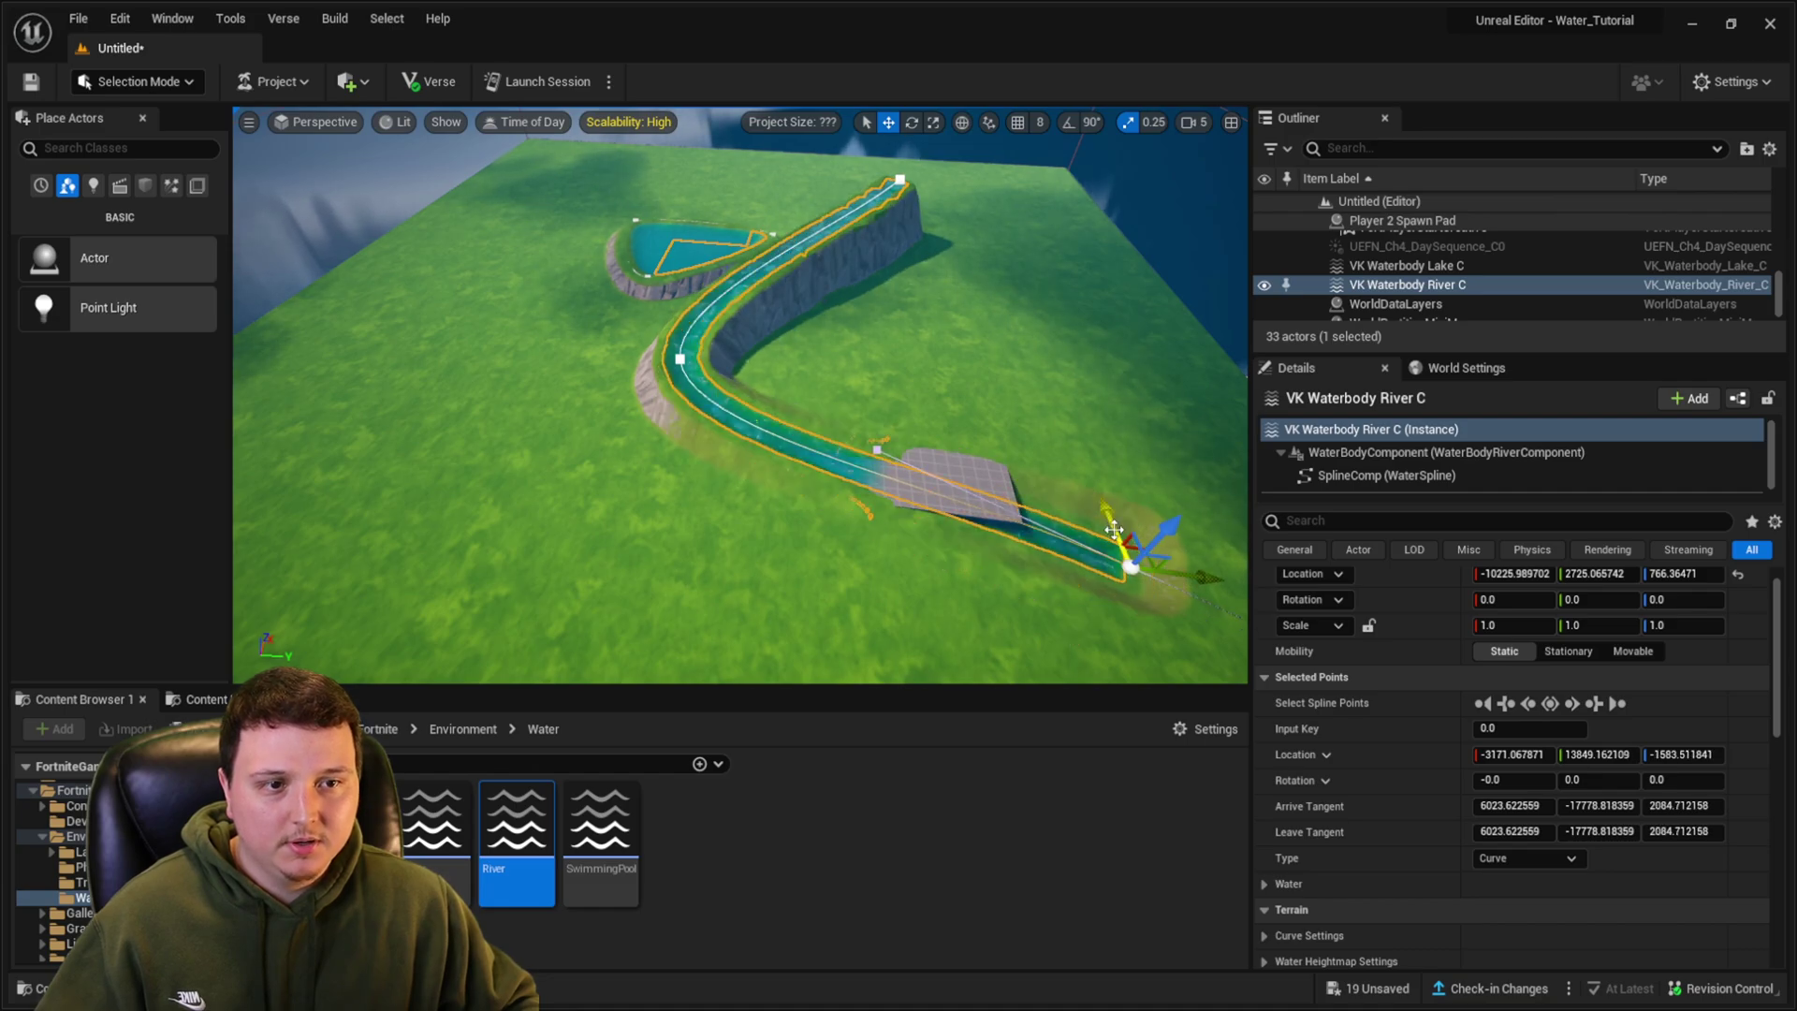
{"action": "left_click", "coordinate": [1109, 425]}
{"action": "key", "text": "w"}
{"action": "mouse_move", "coordinate": [1074, 418]}
{"action": "right_mouse_down"}
{"action": "mouse_move", "coordinate": [1062, 440]}
{"action": "mouse_move", "coordinate": [889, 417]}
{"action": "mouse_move", "coordinate": [1074, 418]}
{"action": "right_mouse_up"}
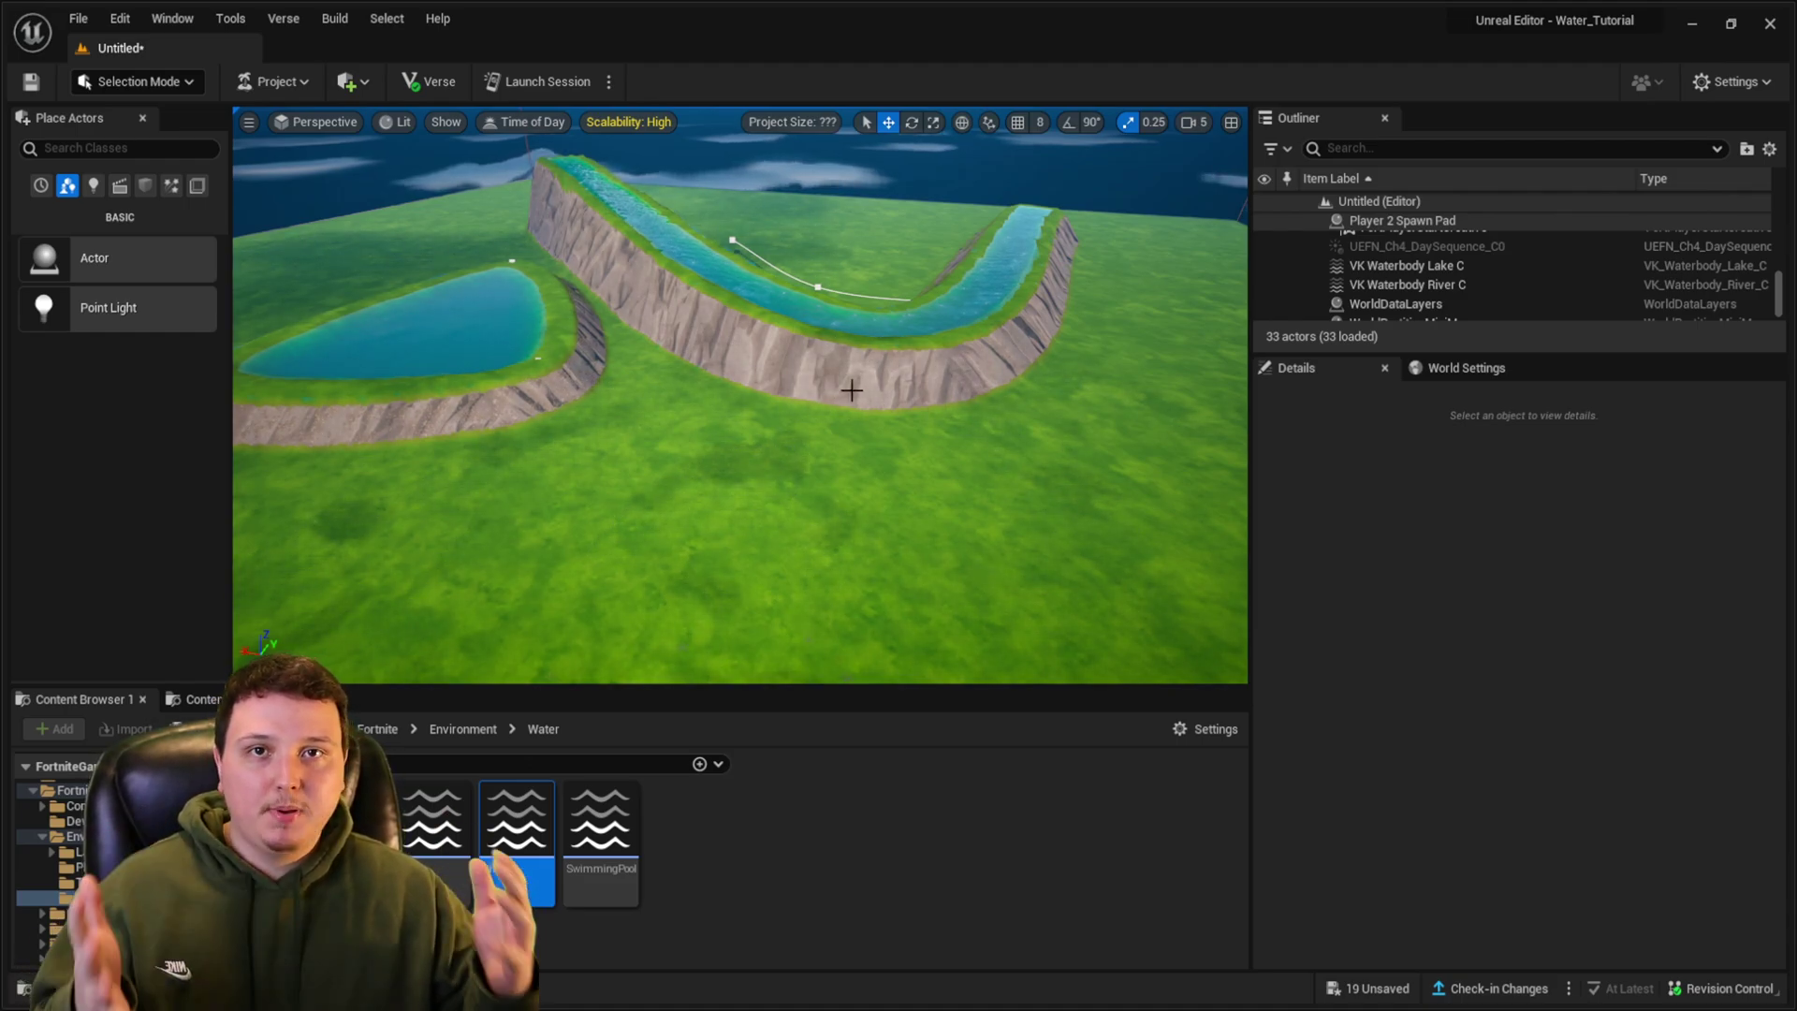
- Delete the lake and the river, along with the landscape tiles beneath them
{"action": "left_click", "coordinate": [519, 373]}
{"action": "key", "text": "Delete"}
{"action": "left_click", "coordinate": [525, 374]}
{"action": "key", "text": "Delete"}
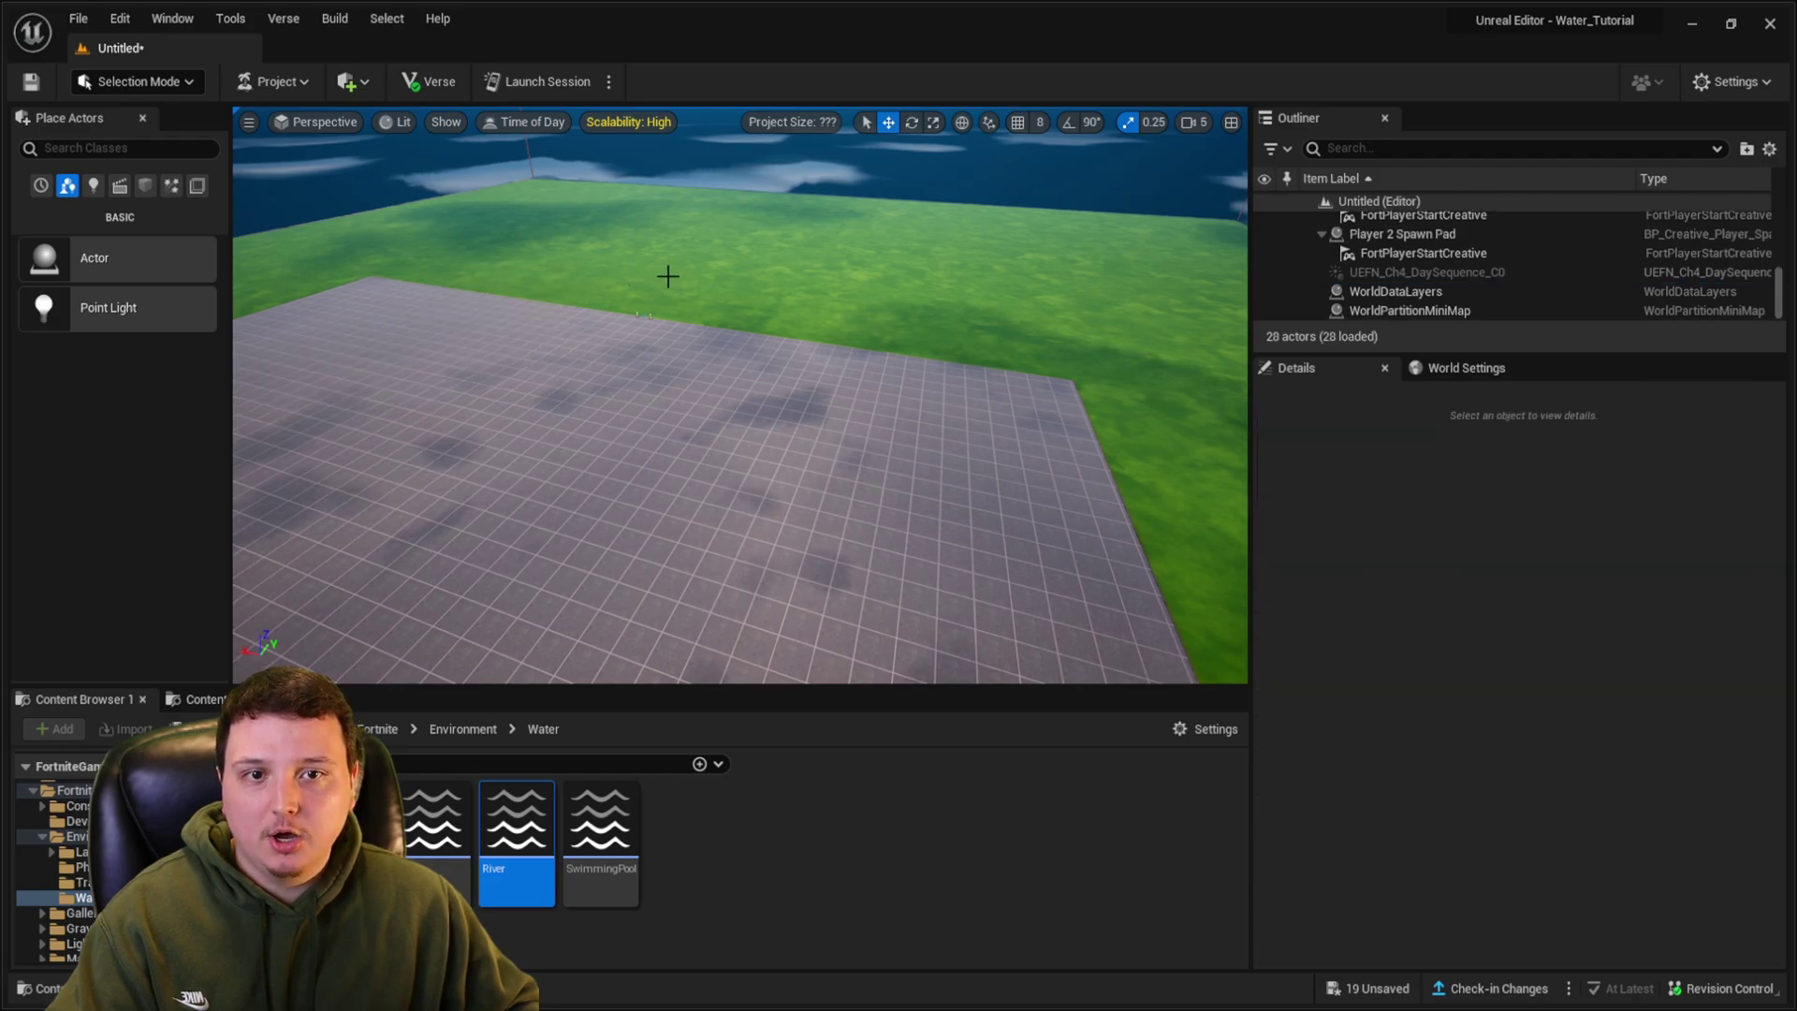
- Delete the remaining landscape tiles around the grid floor one by one until only the grid planes are left
{"action": "left_click", "coordinate": [660, 276]}
{"action": "key", "text": "Delete"}
{"action": "left_click", "coordinate": [762, 293]}
{"action": "key", "text": "Delete"}
{"action": "left_click", "coordinate": [765, 209]}
{"action": "key", "text": "Delete"}
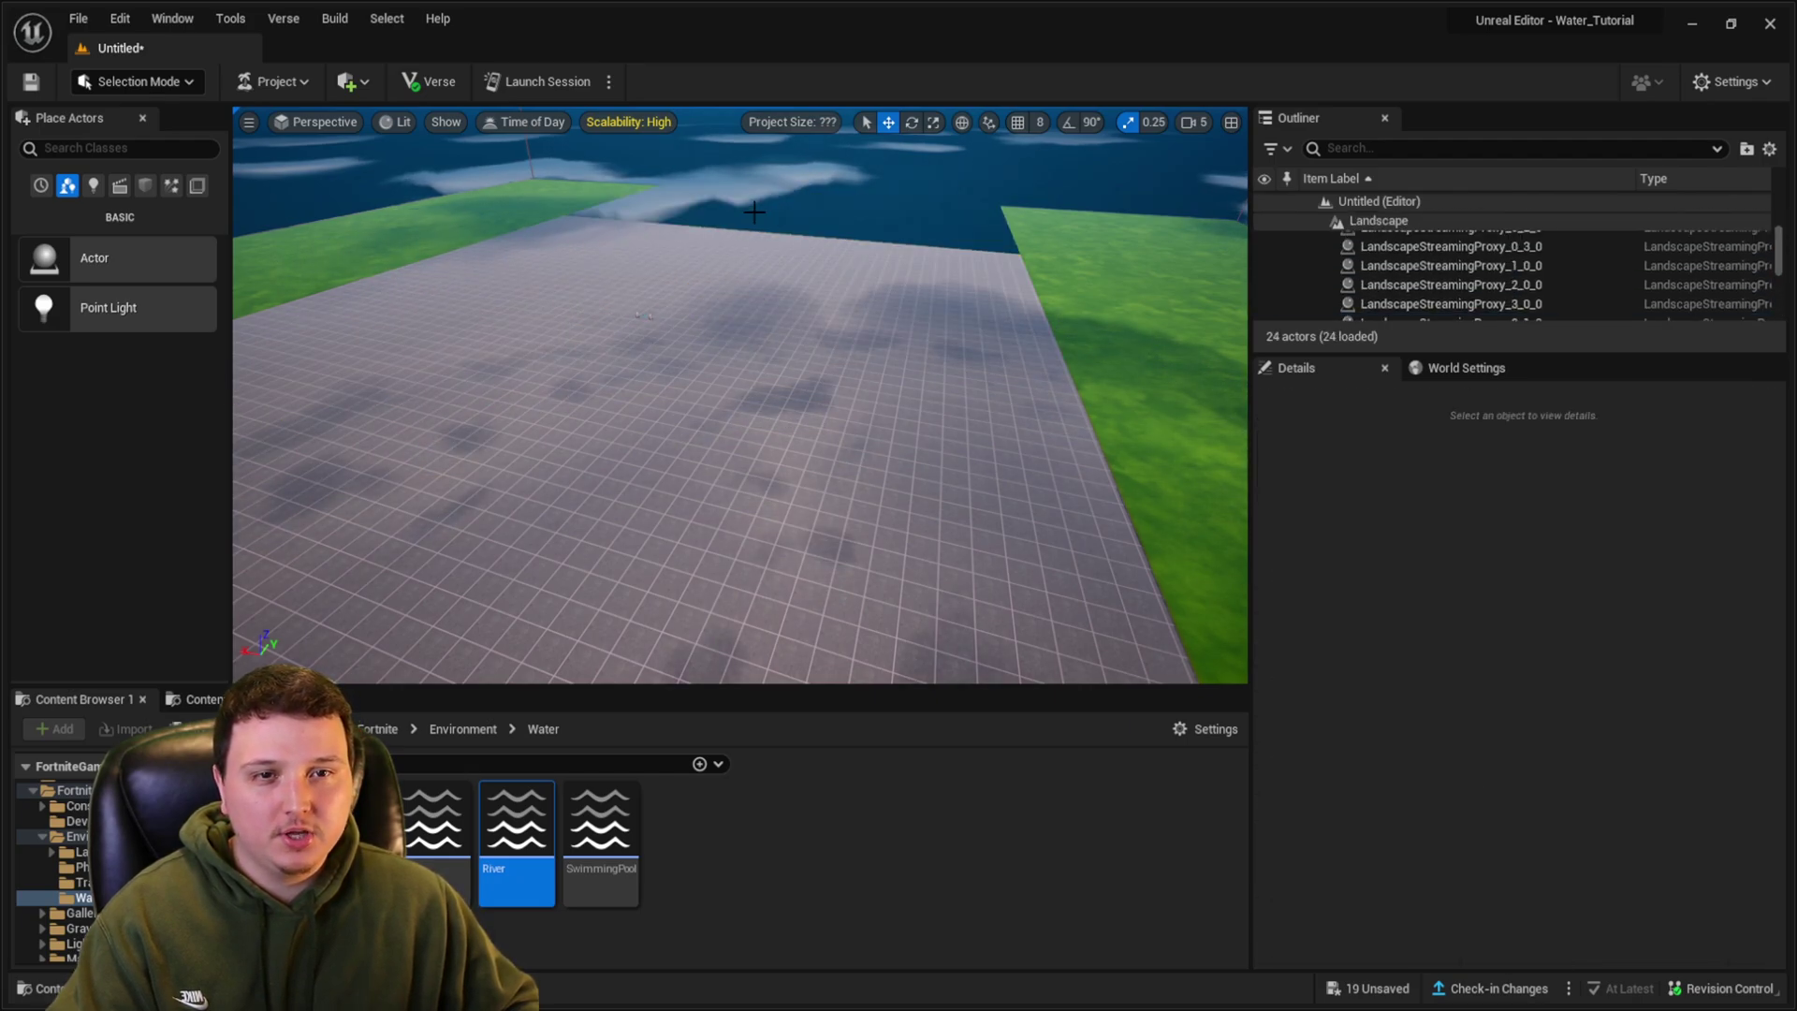
{"action": "right_click_drag", "start_coordinate": [755, 212], "coordinate": [599, 208]}
{"action": "left_click", "coordinate": [783, 172]}
{"action": "key", "text": "Delete"}
{"action": "left_click", "coordinate": [718, 185]}
{"action": "key", "text": "Delete"}
{"action": "left_click", "coordinate": [537, 216]}
{"action": "key", "text": "Delete"}
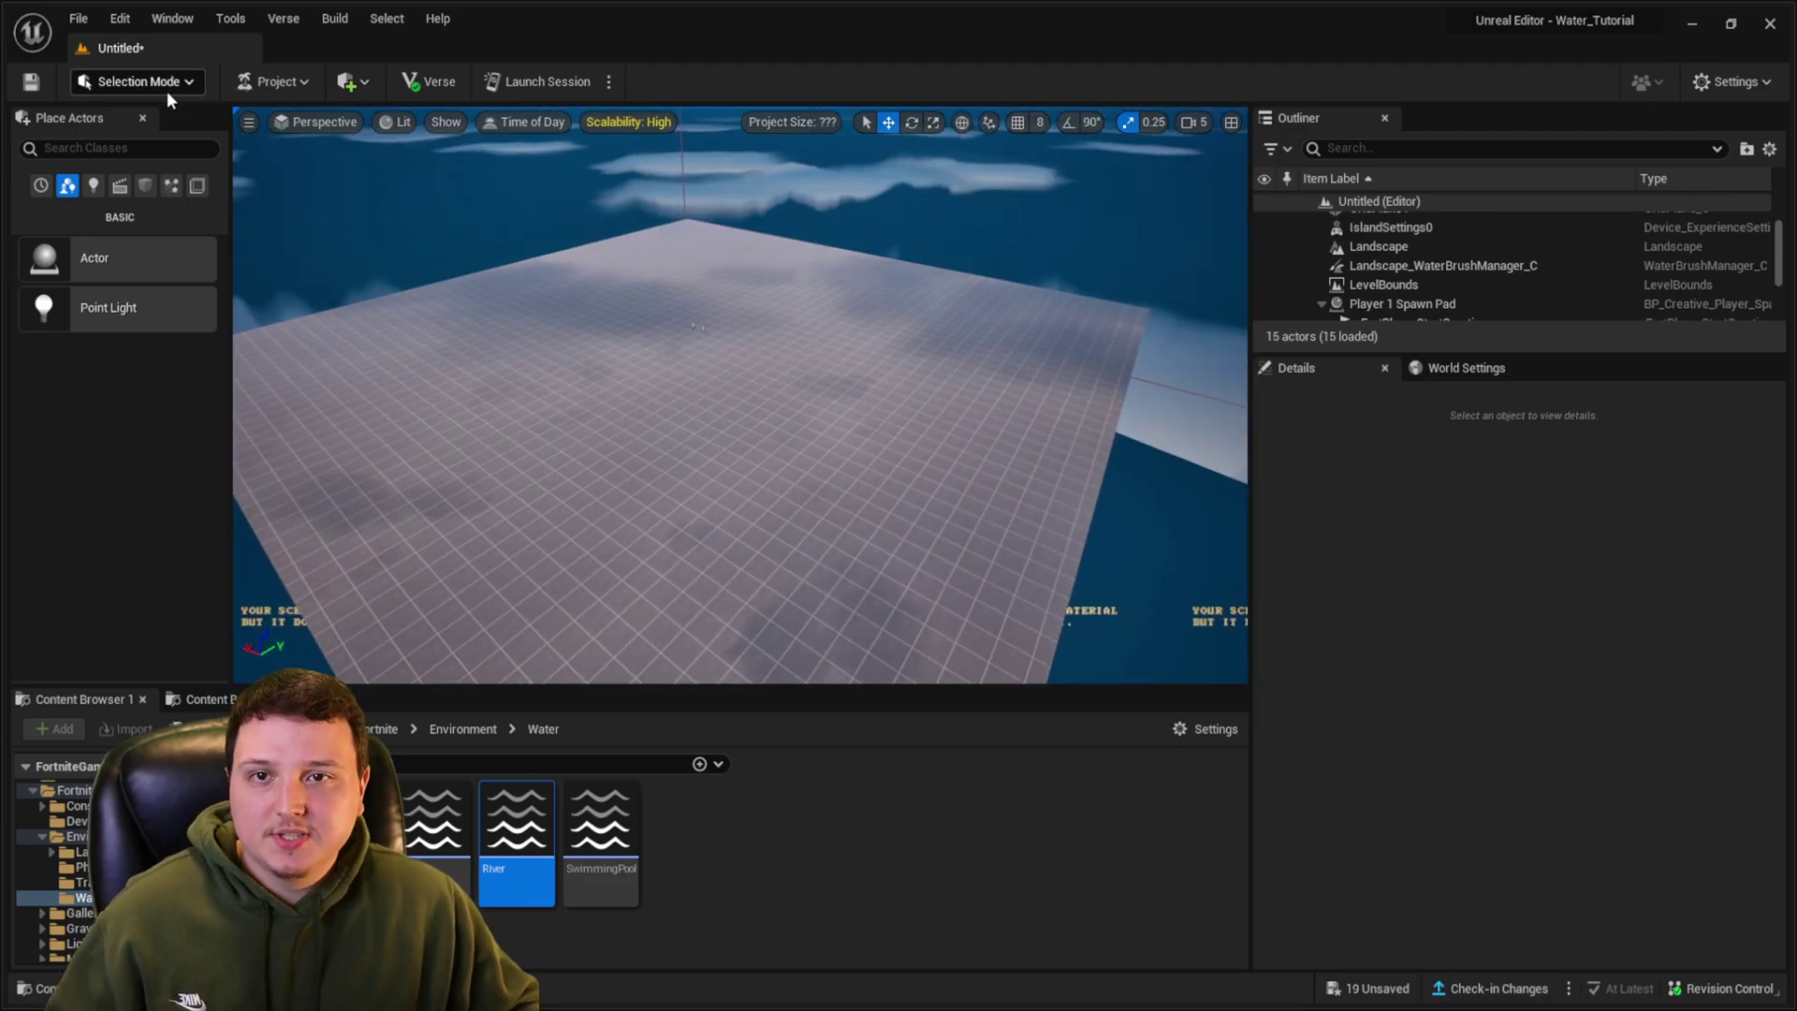
- Create a new landscape of 8 × 8 components with 63×63 sections, raised slightly above the grid floor
{"action": "left_click", "coordinate": [167, 92]}
{"action": "left_click", "coordinate": [159, 133]}
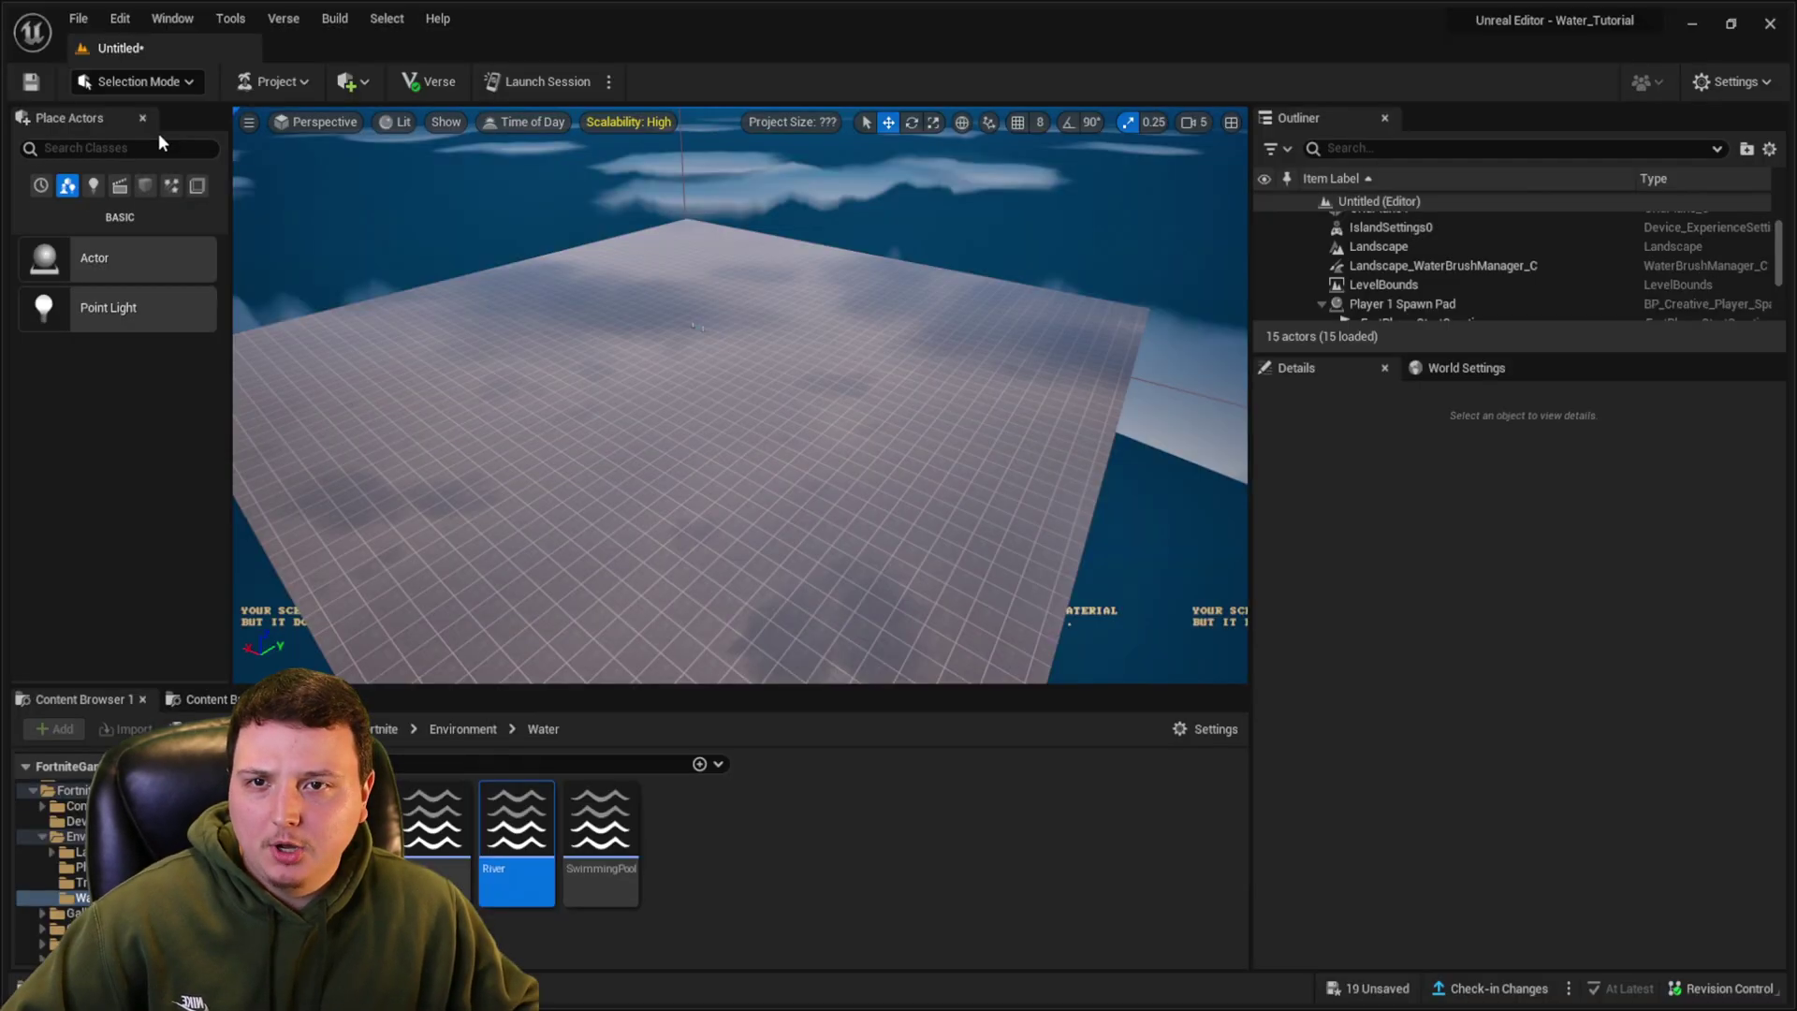
{"action": "scroll", "coordinate": [122, 468], "scroll_direction": "down", "scroll_amount": 2}
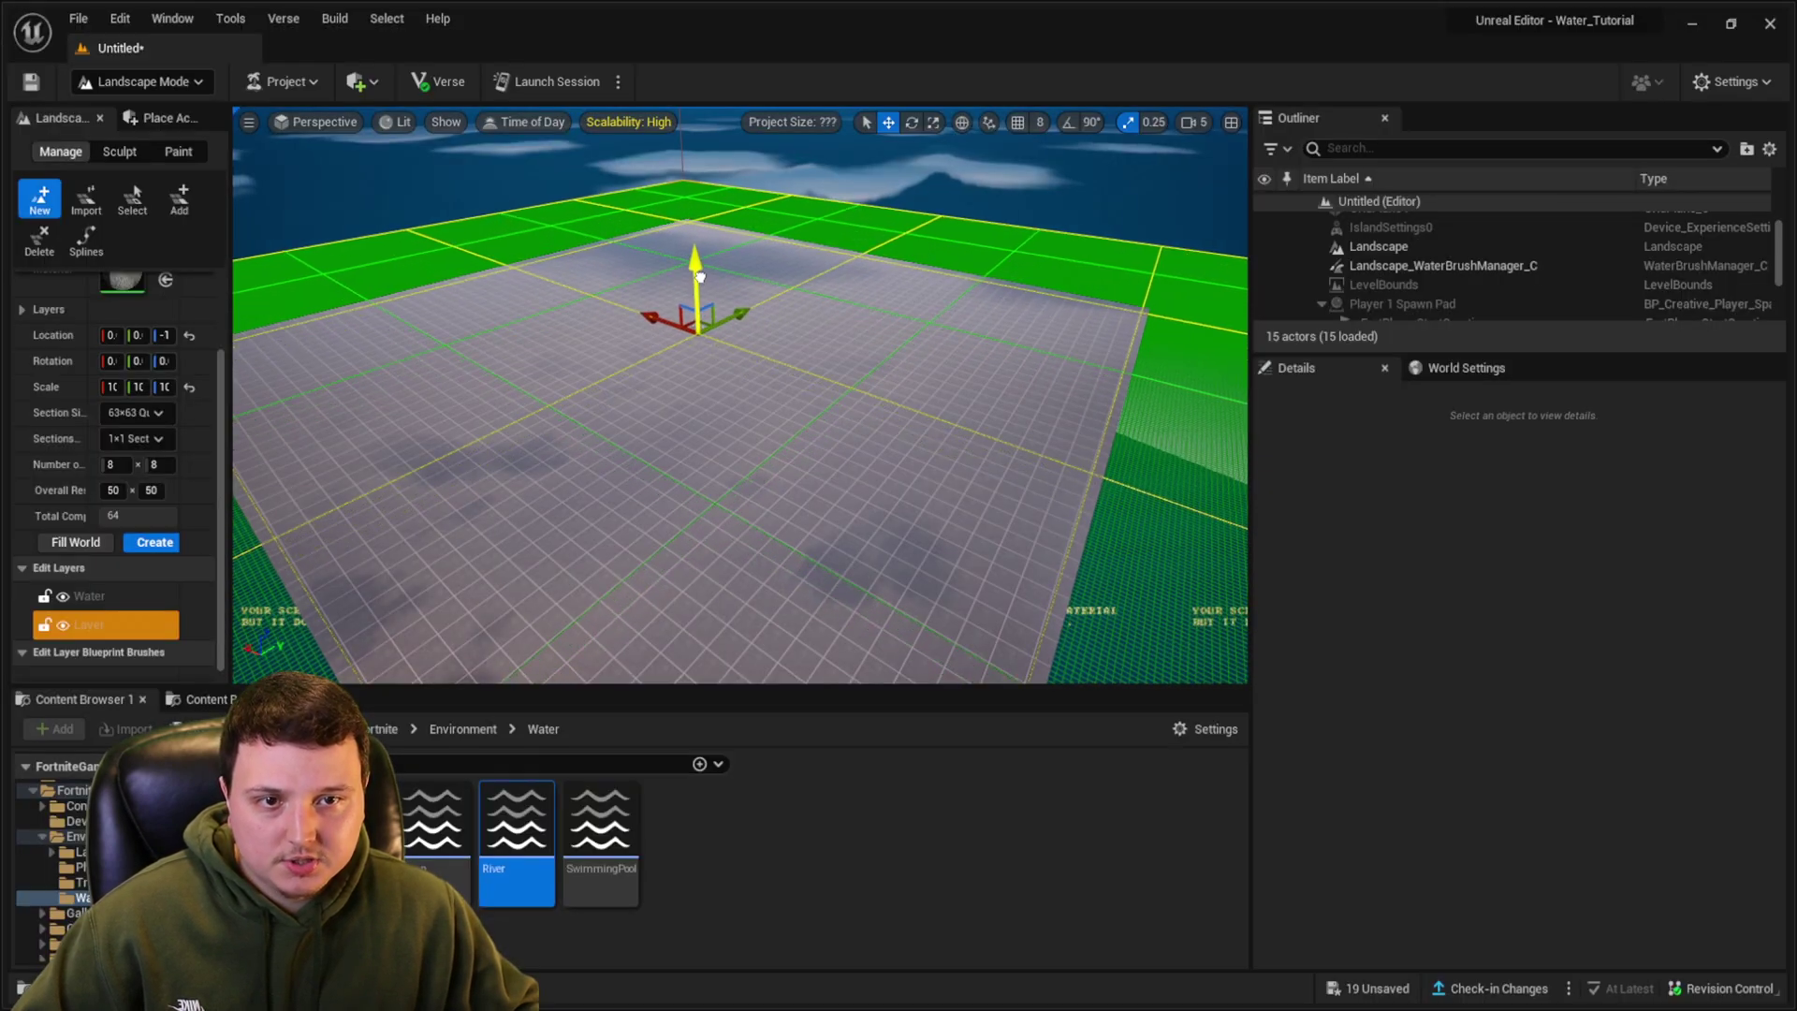
{"action": "left_click_drag", "start_coordinate": [699, 265], "coordinate": [700, 267]}
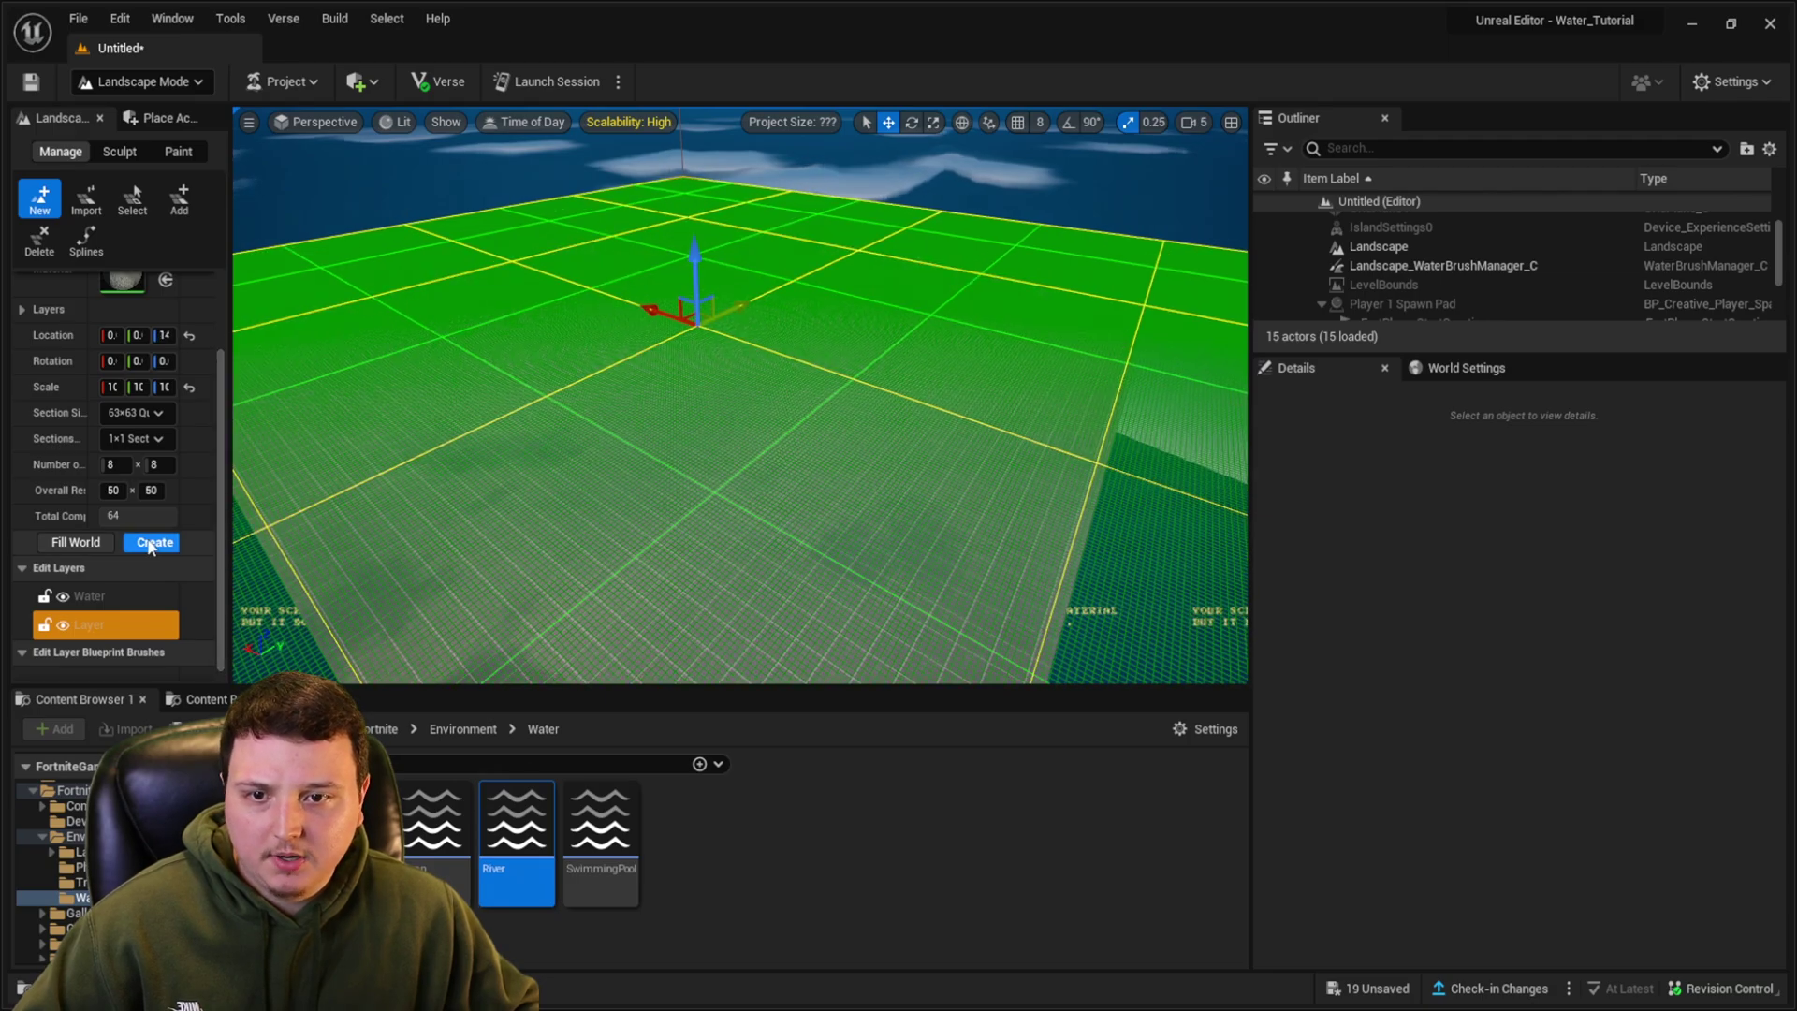
{"action": "left_click", "coordinate": [152, 543]}
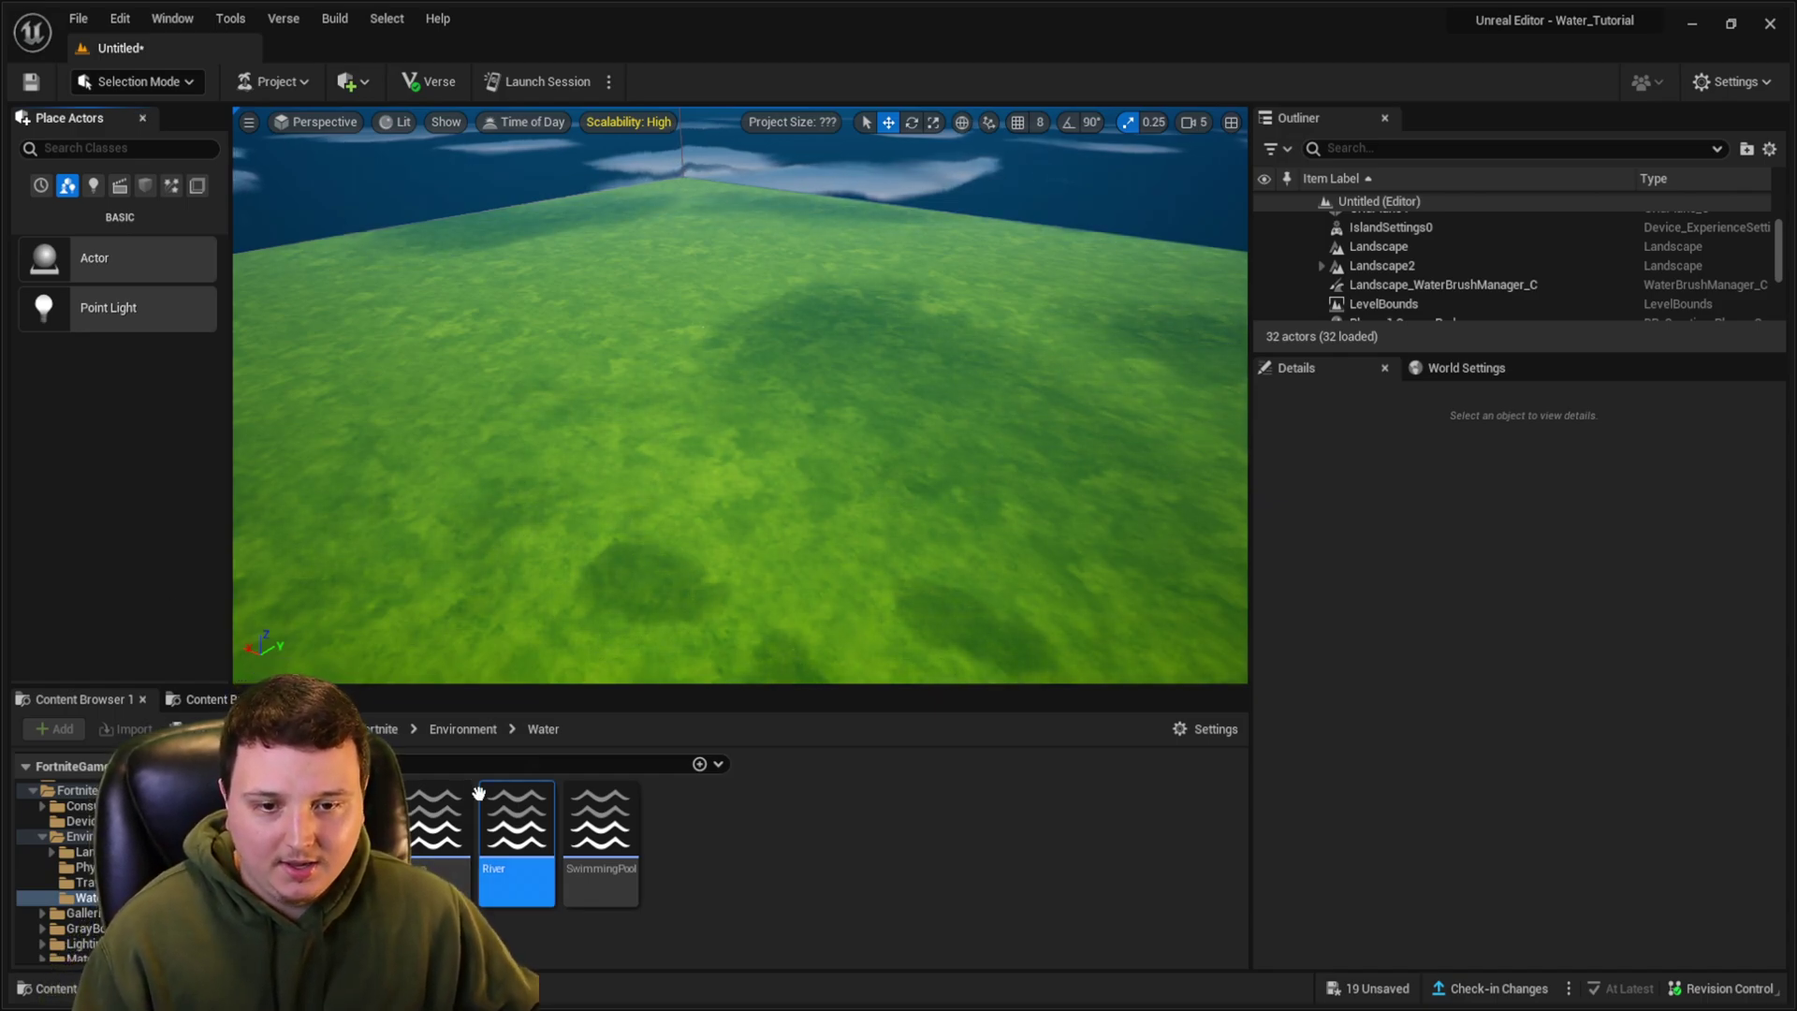
- Place an Ocean water body near the middle of the new landscape
{"action": "left_click", "coordinate": [440, 823]}
{"action": "left_click_drag", "start_coordinate": [681, 509], "coordinate": [712, 416]}
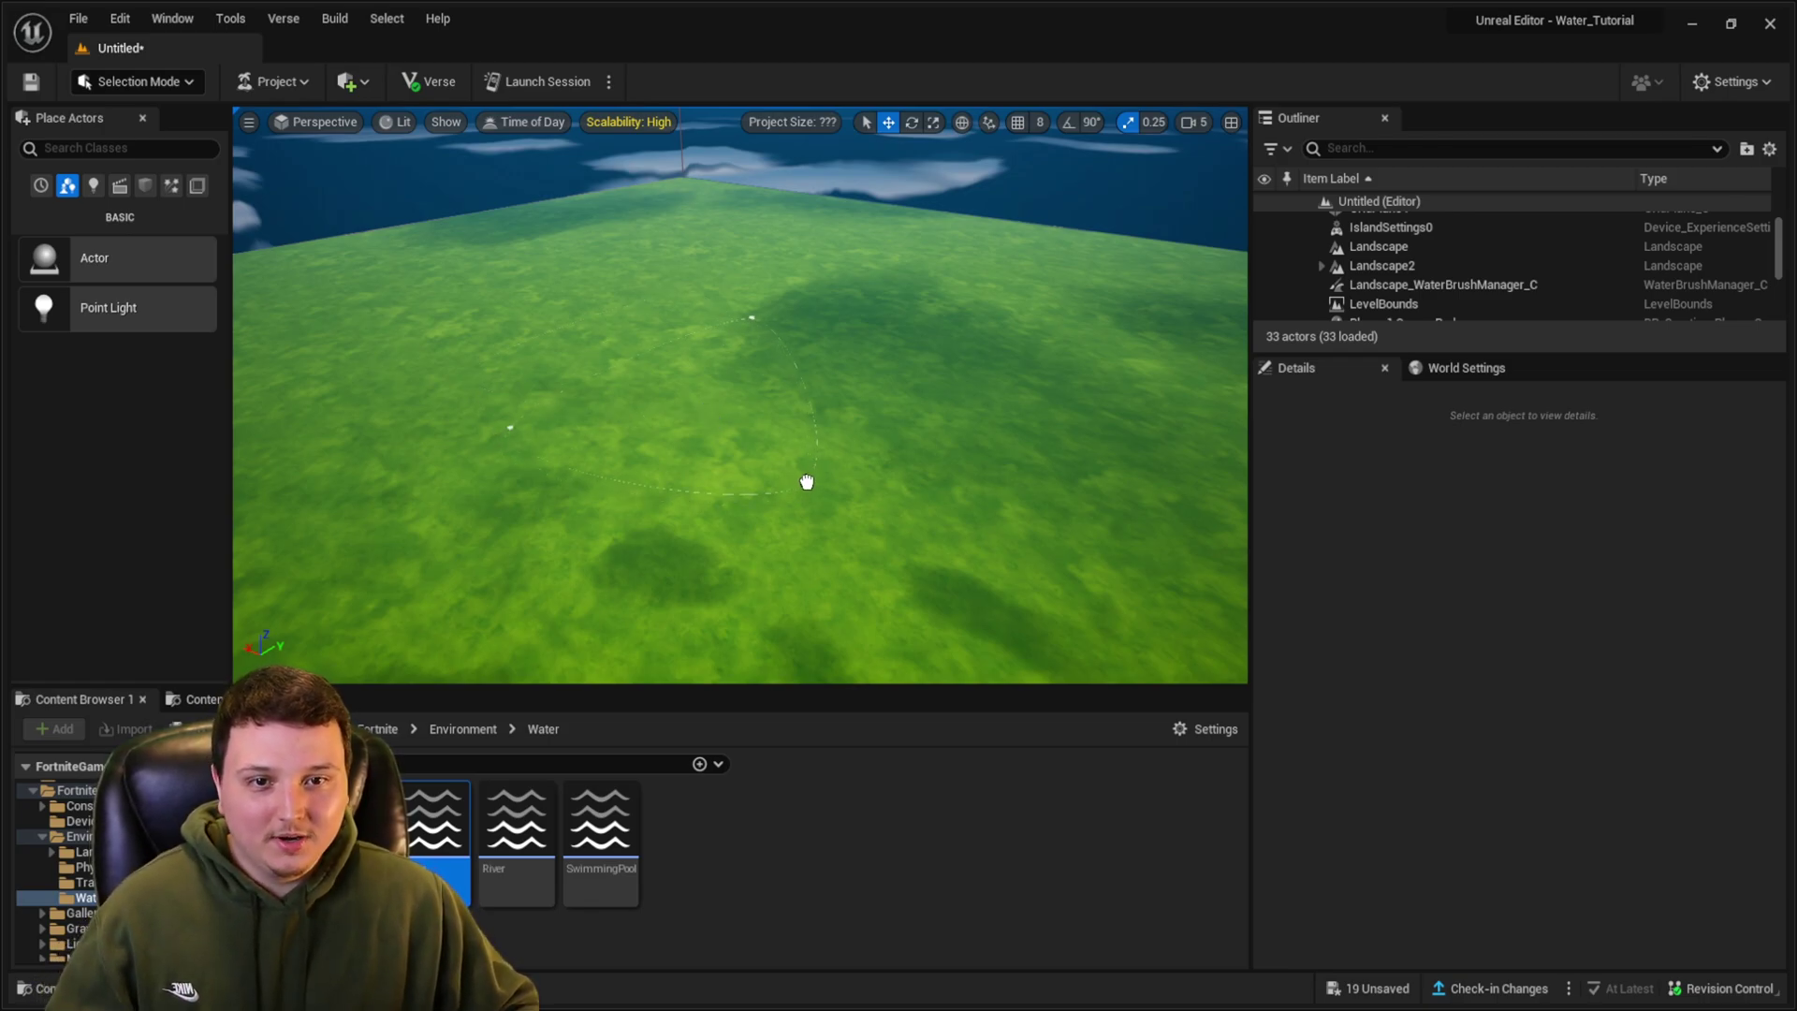
{"action": "left_click_drag", "start_coordinate": [807, 482], "coordinate": [807, 483]}
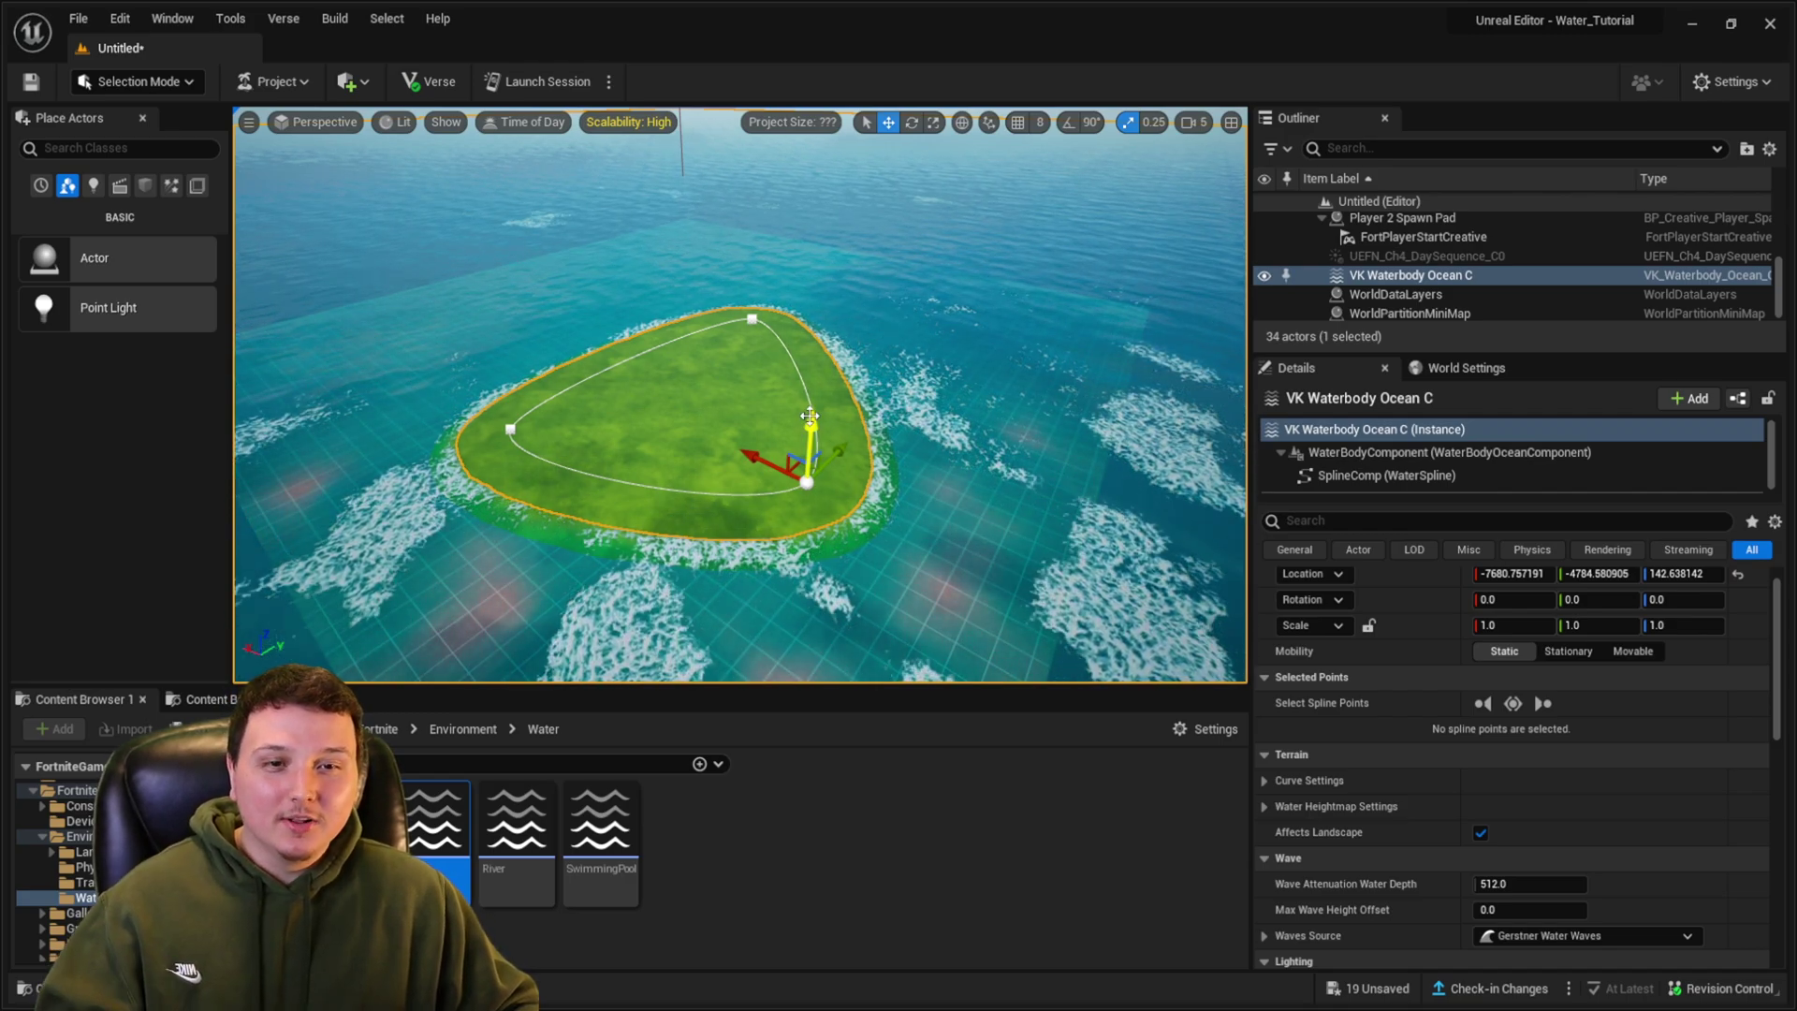
- Examine the ocean, its island and the grid floor under the water from several distances and angles
{"action": "right_click_drag", "start_coordinate": [810, 416], "coordinate": [1151, 225]}
{"action": "key", "text": "w"}
{"action": "key", "text": "w"}
{"action": "key", "text": "w"}
{"action": "right_click_drag", "start_coordinate": [815, 332], "coordinate": [811, 374]}
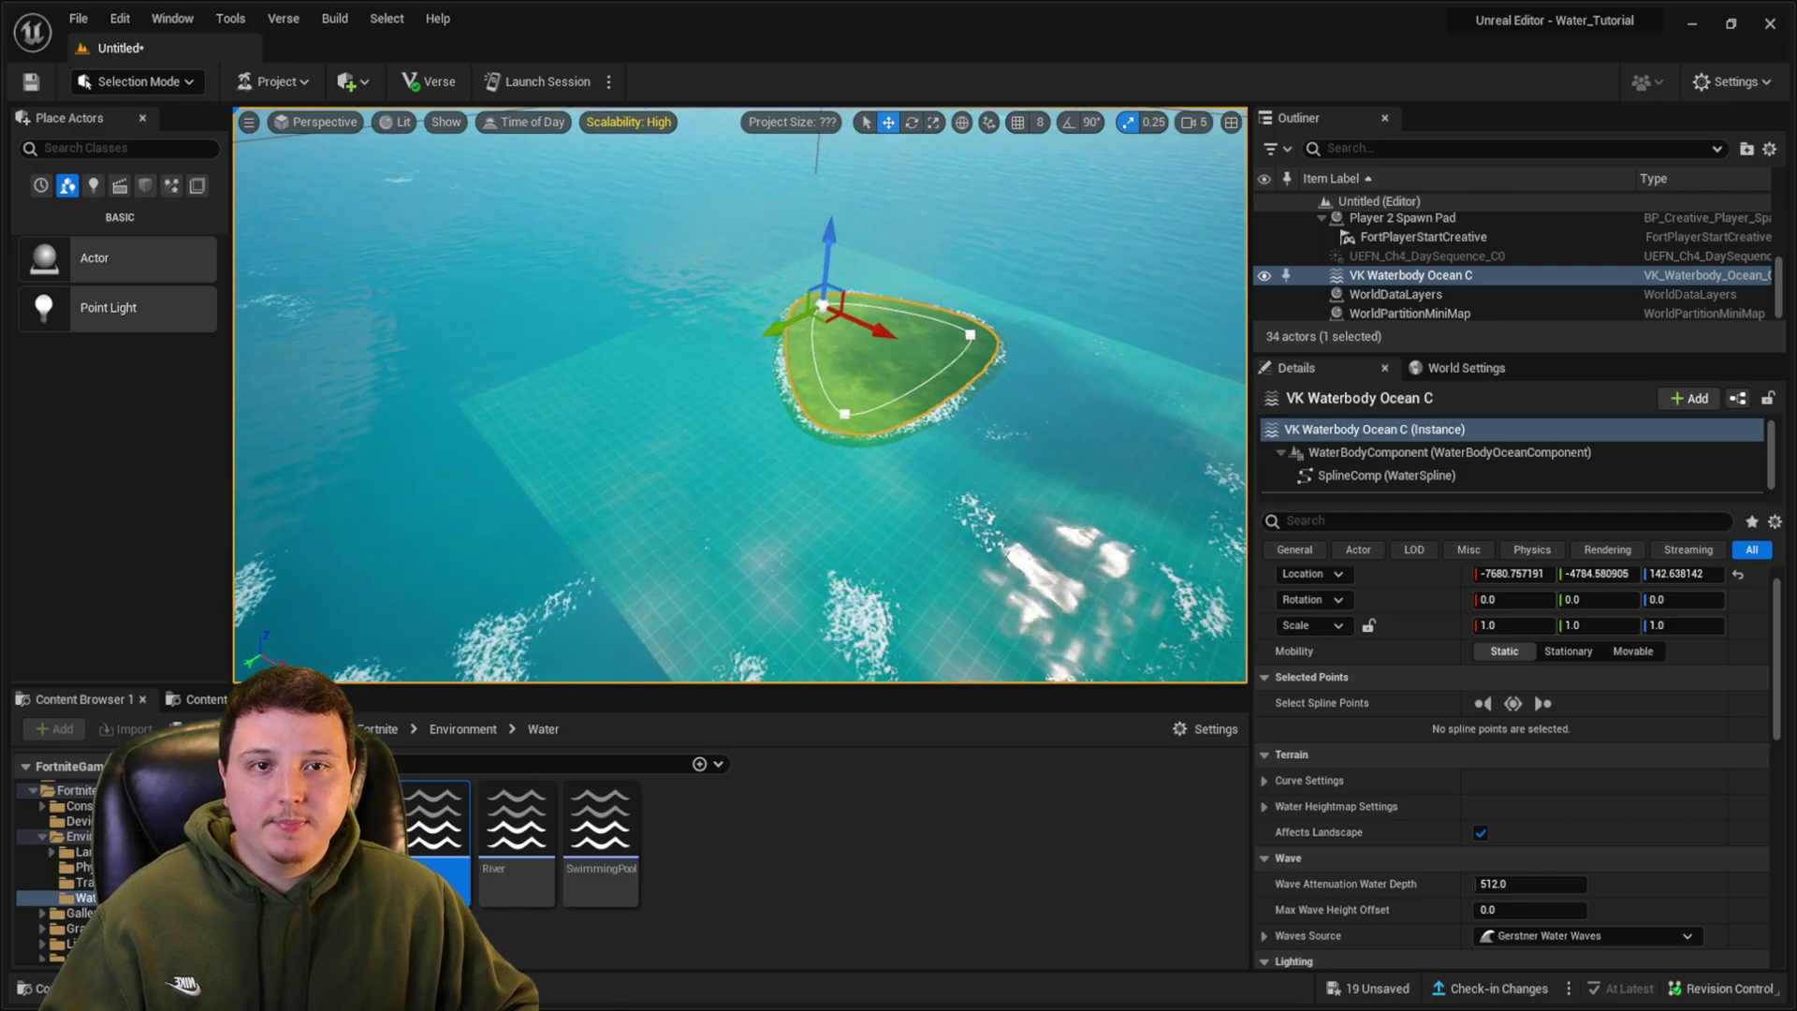
{"action": "right_click_drag", "start_coordinate": [600, 472], "coordinate": [652, 524]}
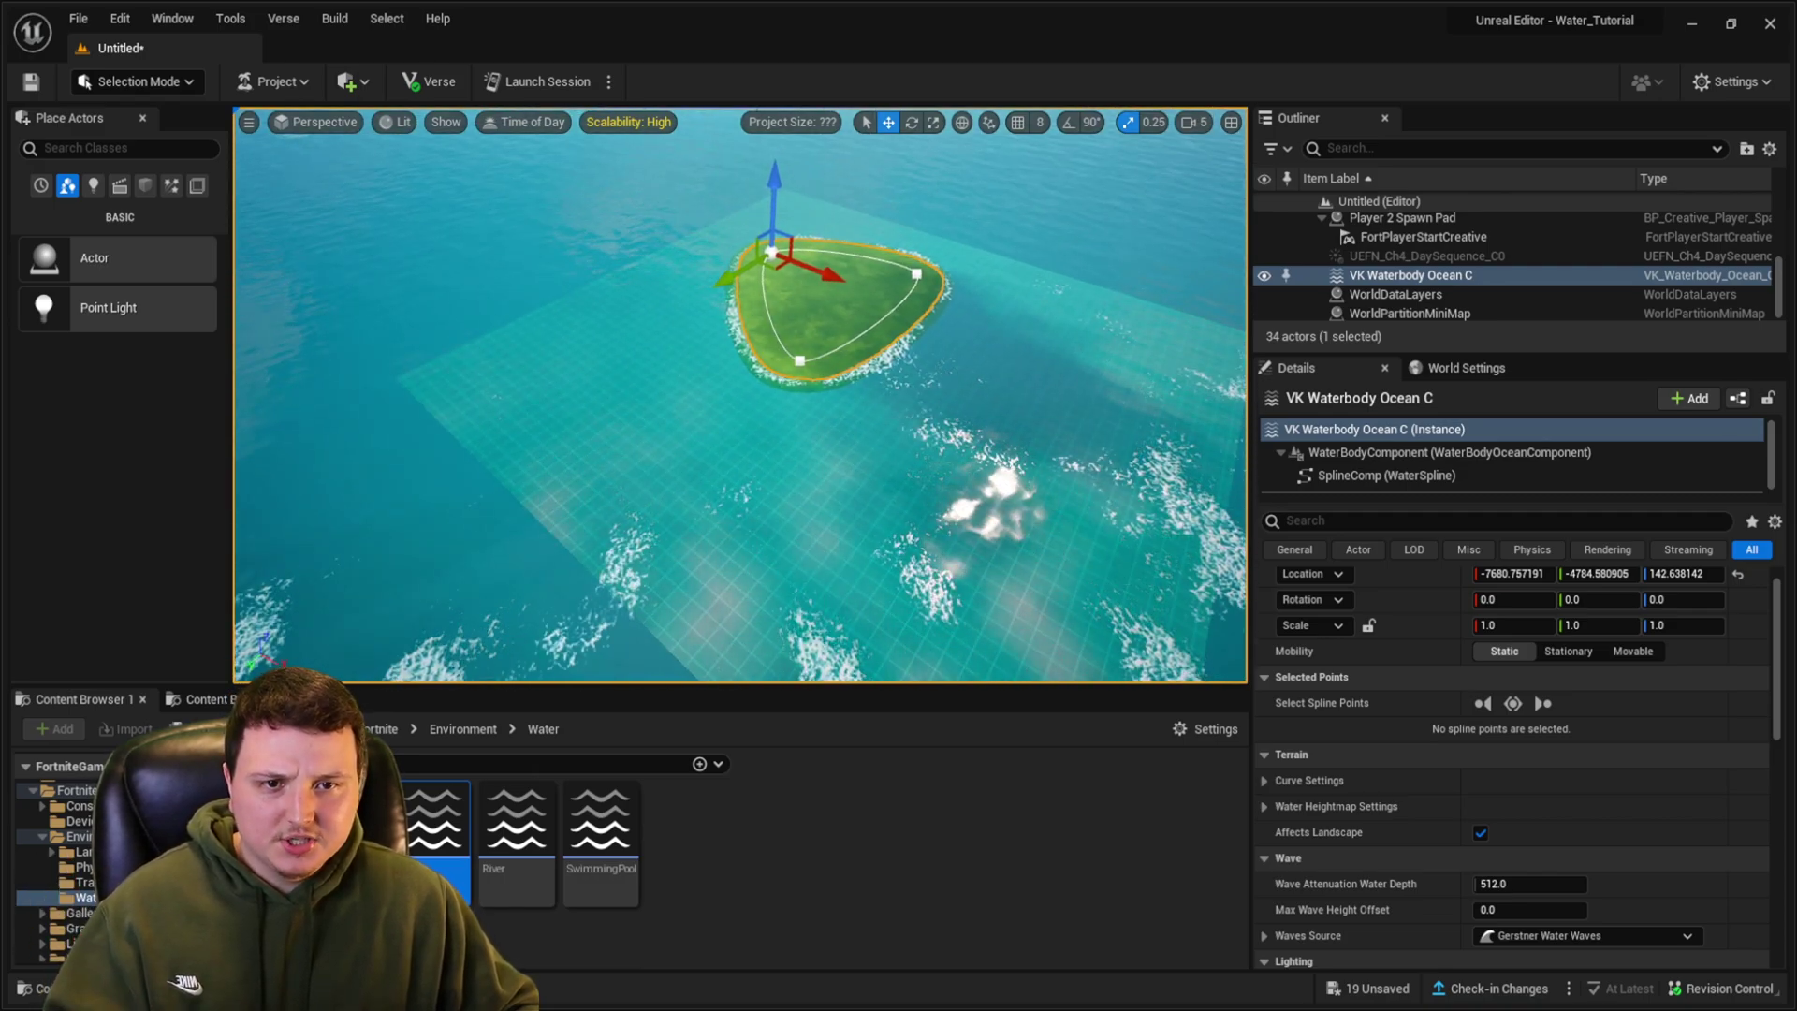
{"action": "right_click_drag", "start_coordinate": [678, 447], "coordinate": [845, 534]}
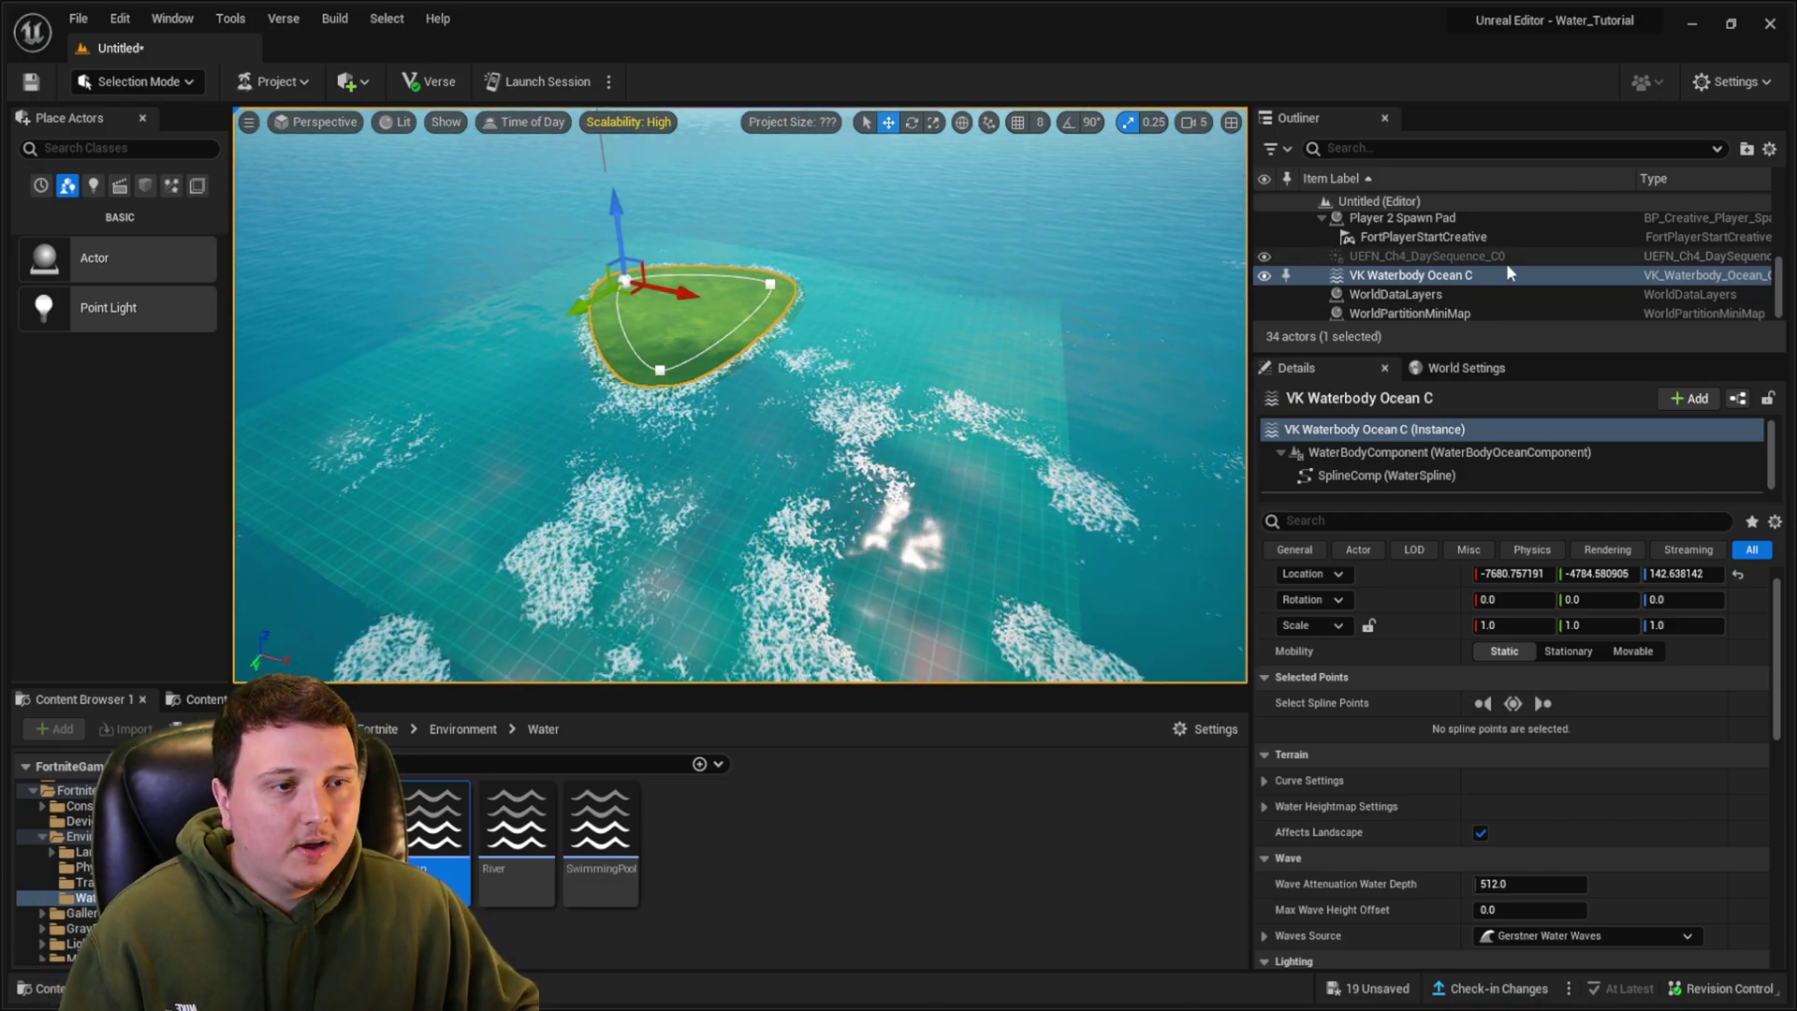
- Delete all four grid planes, GridPlane1 through GridPlane4, from the level
{"action": "scroll", "coordinate": [1529, 256], "scroll_direction": "up", "scroll_amount": 5}
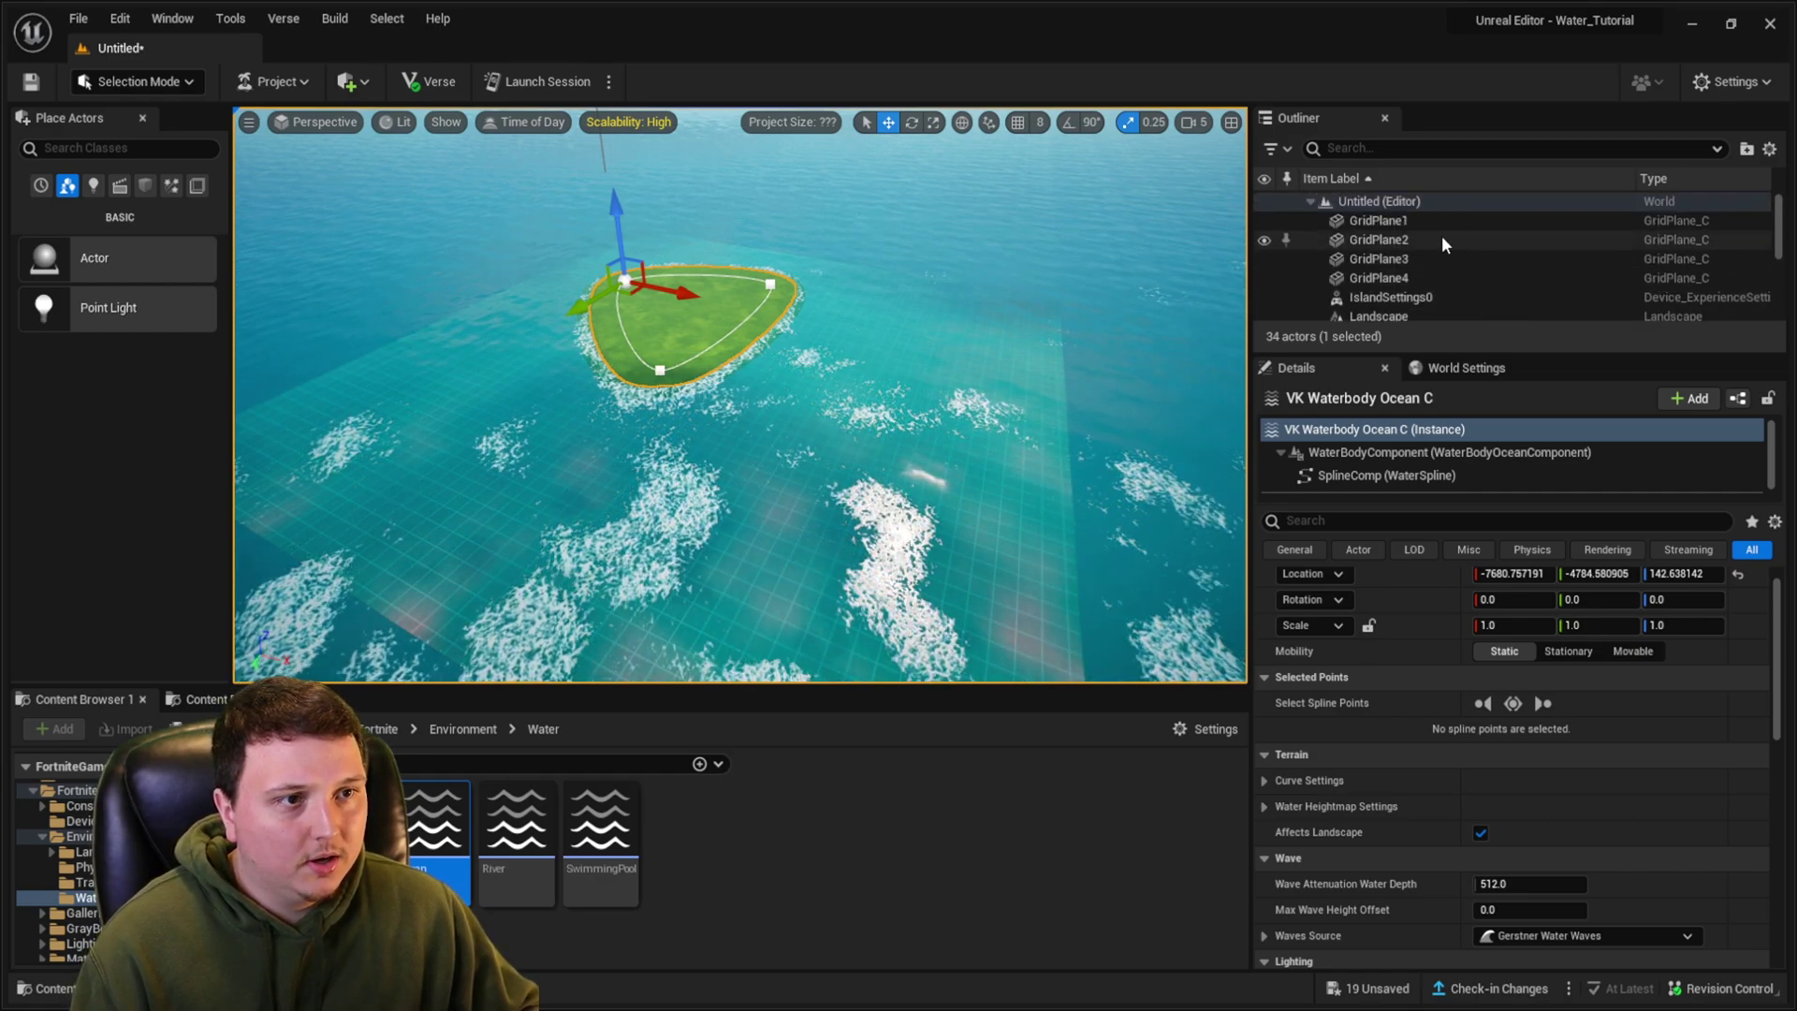
{"action": "left_click", "coordinate": [1414, 221]}
{"action": "key", "text": "Delete"}
{"action": "left_click", "coordinate": [1397, 243]}
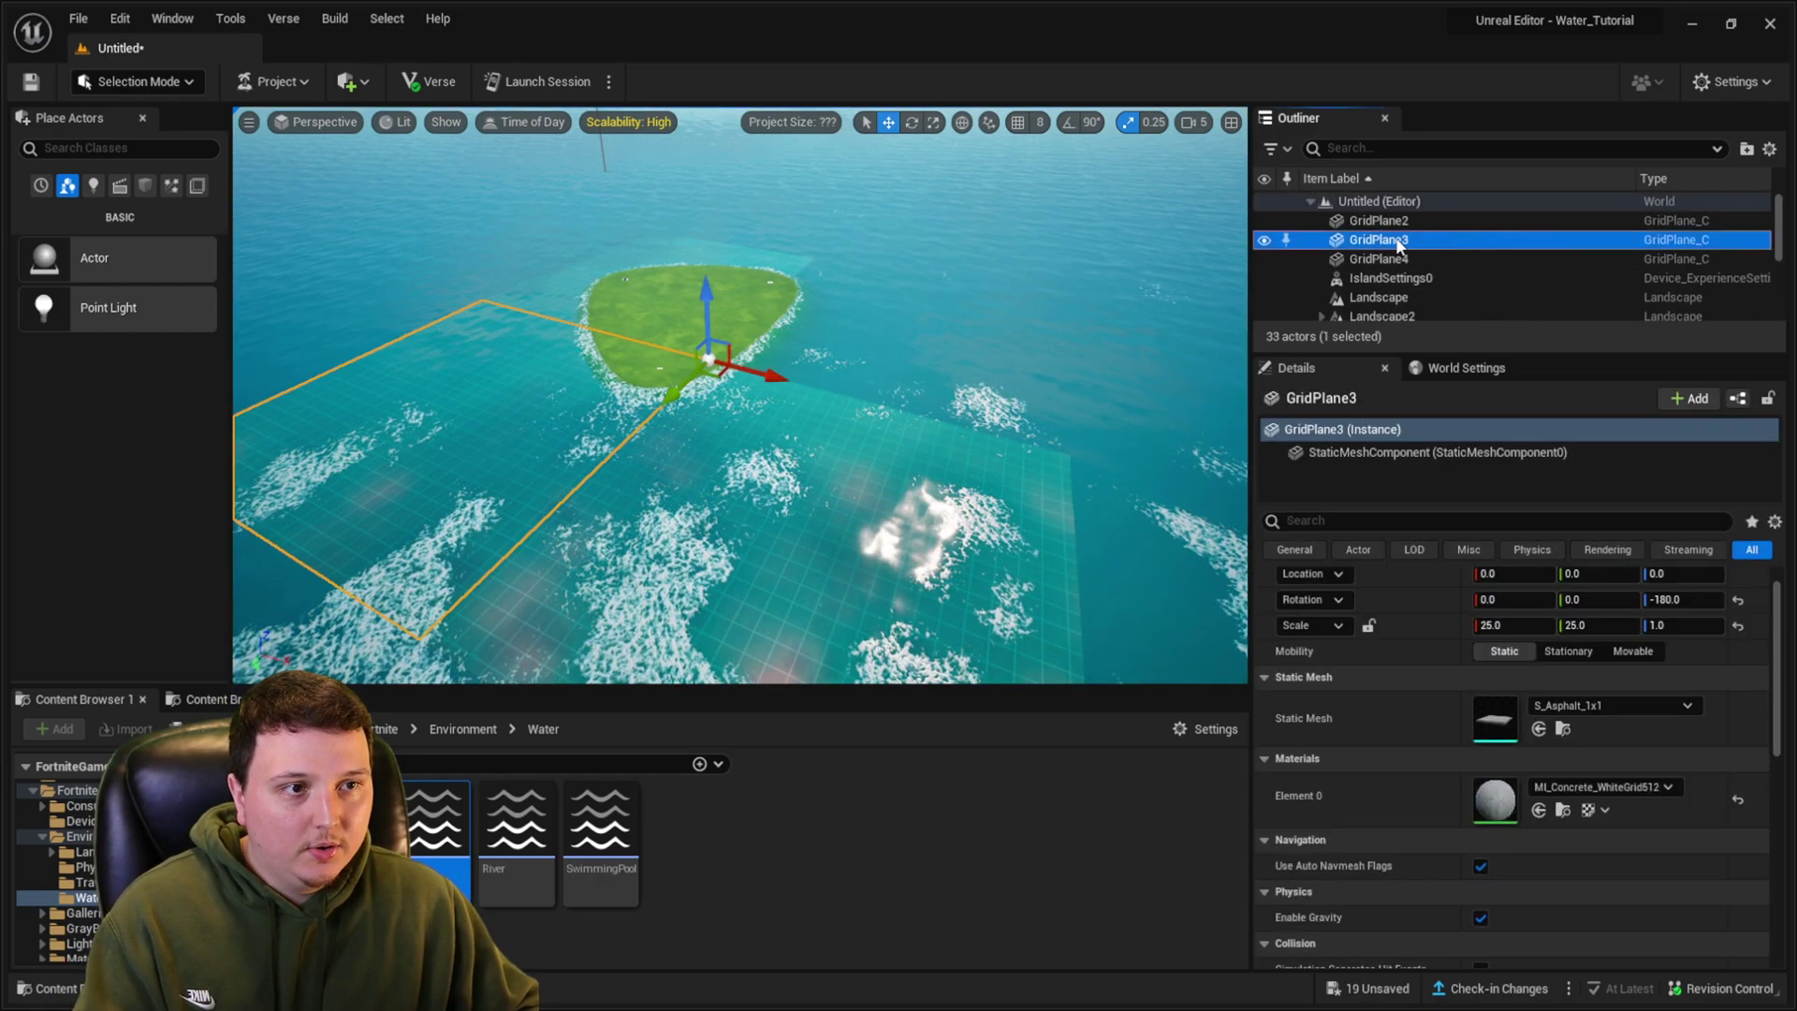
{"action": "key", "text": "Delete"}
{"action": "left_click", "coordinate": [1388, 225]}
{"action": "key", "text": "Delete"}
{"action": "left_click", "coordinate": [1387, 225]}
{"action": "key", "text": "Delete"}
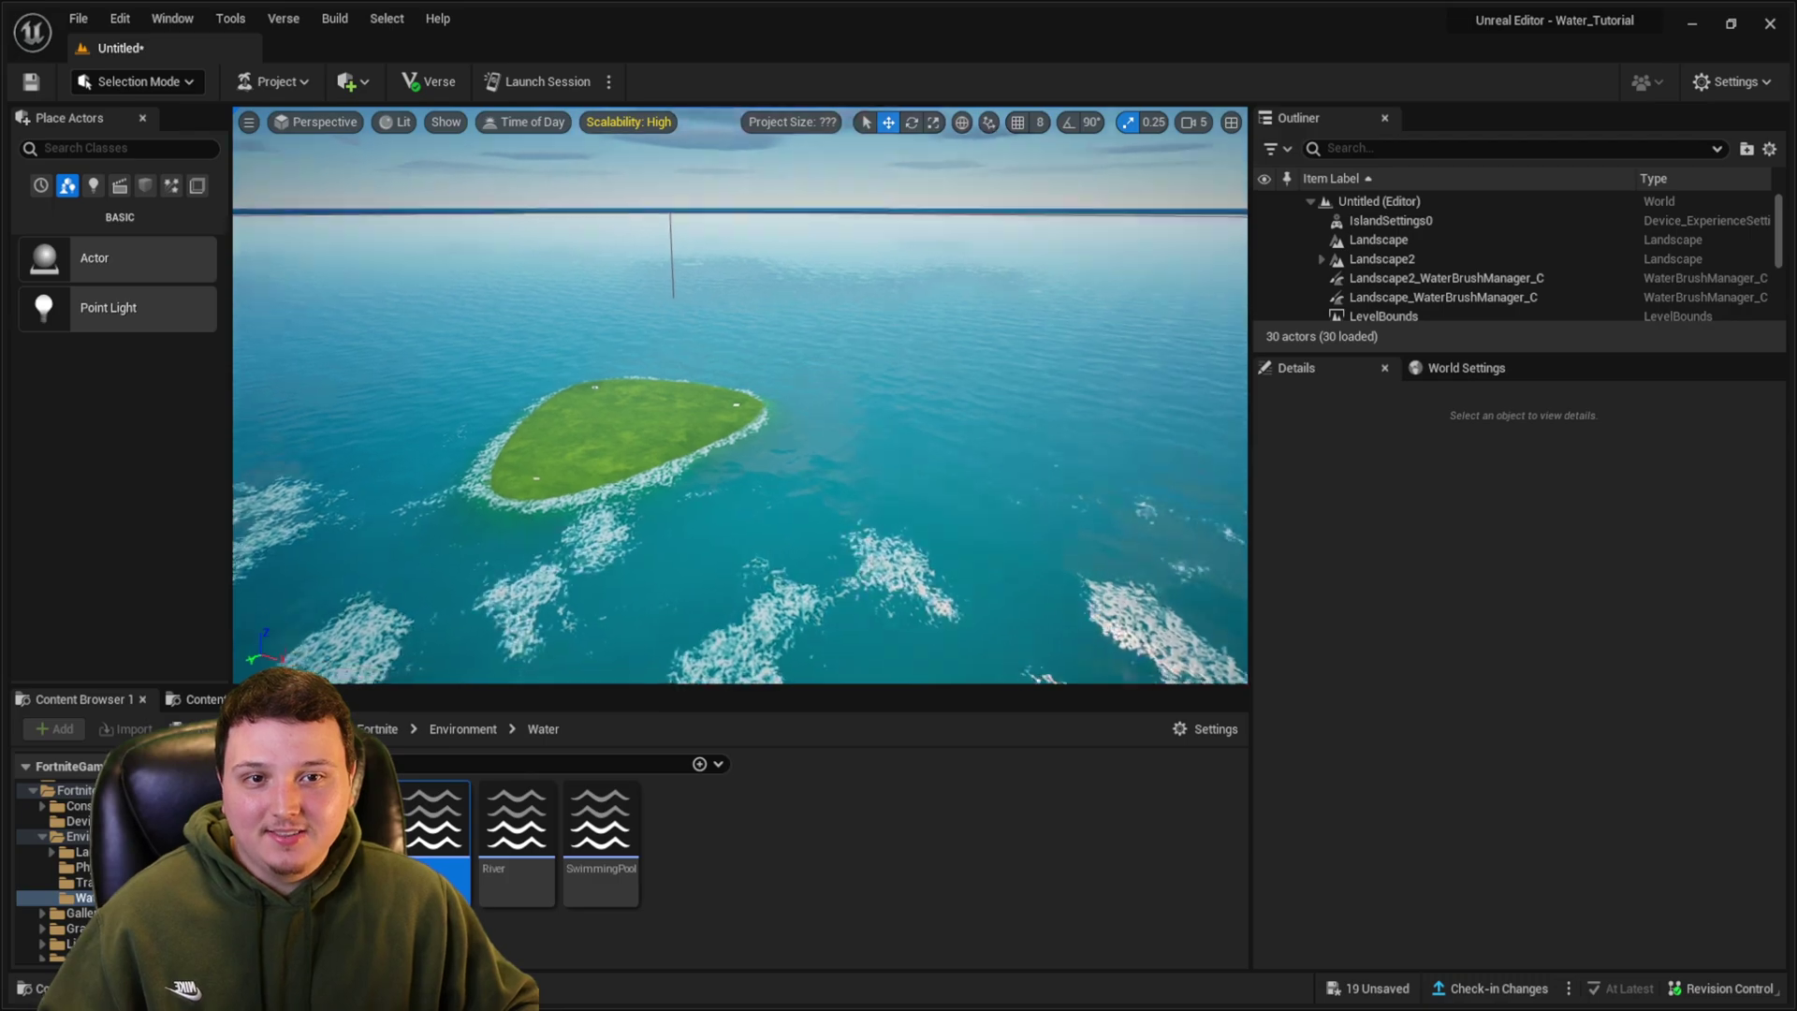
- Select the ocean and move its first spline point outward to stretch one corner of the island
{"action": "right_click_drag", "start_coordinate": [739, 395], "coordinate": [655, 440]}
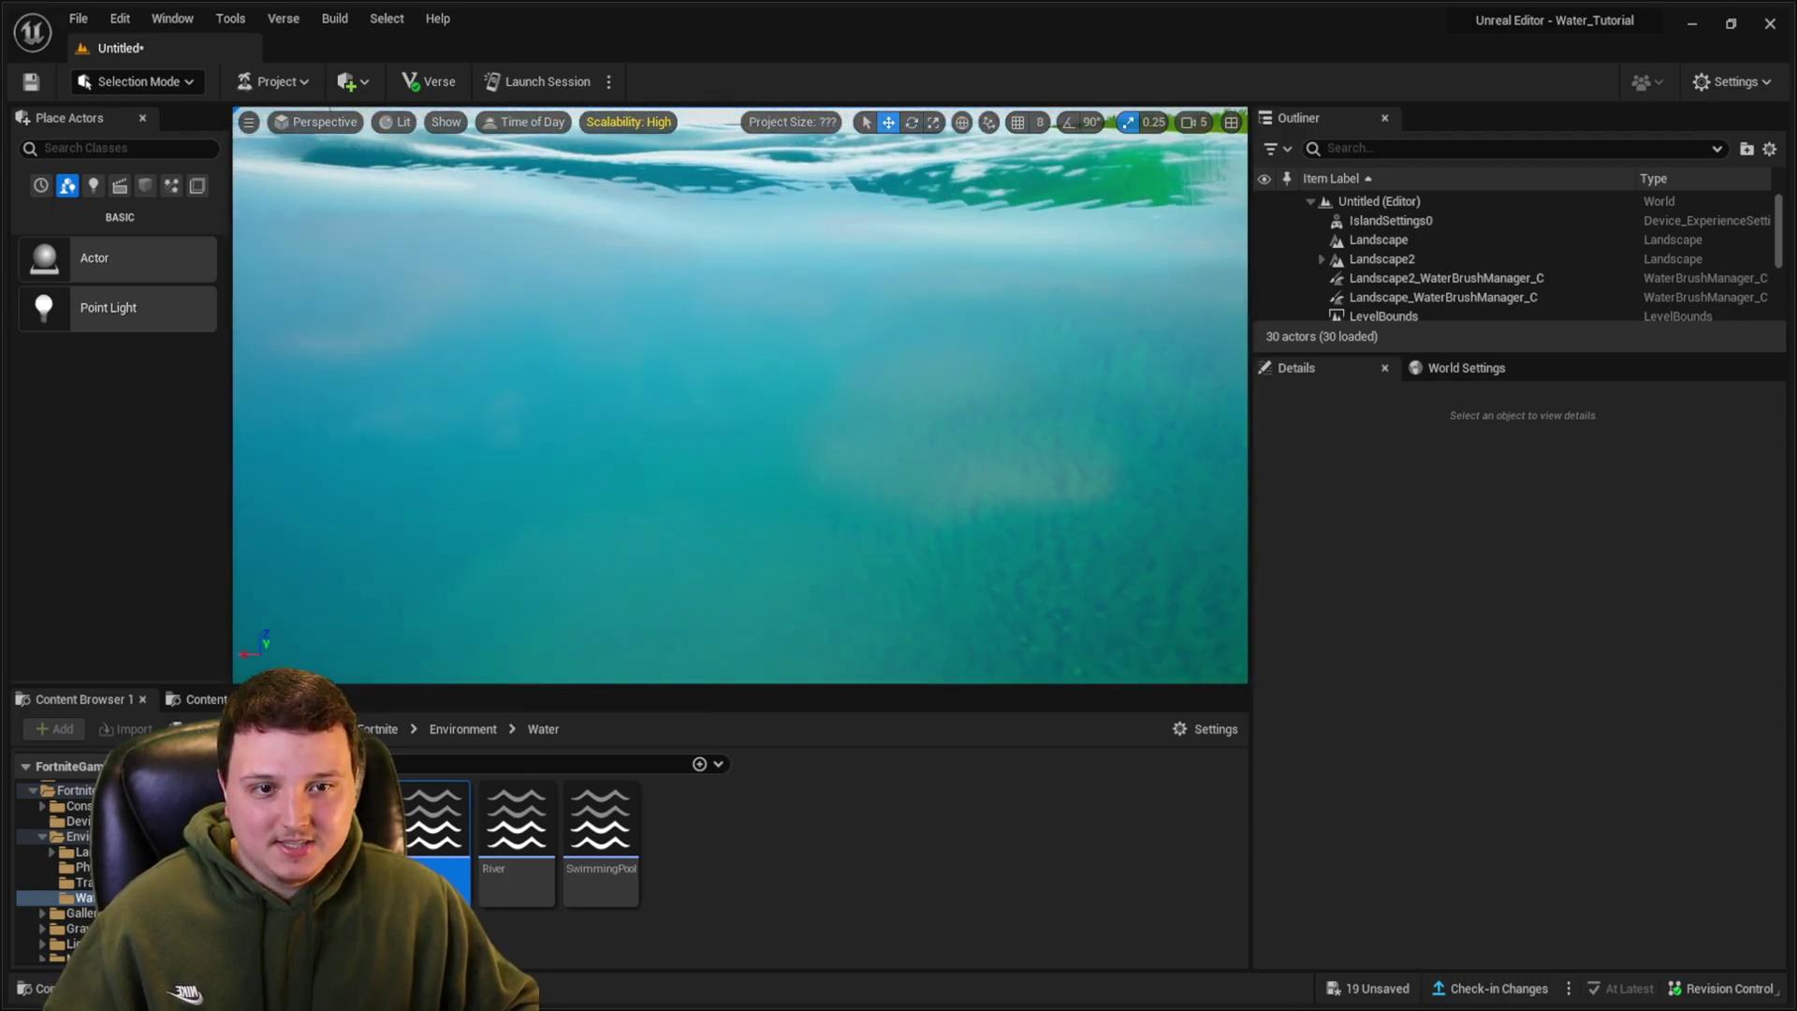
{"action": "right_click_drag", "start_coordinate": [739, 395], "coordinate": [739, 524]}
{"action": "right_click_drag", "start_coordinate": [740, 430], "coordinate": [740, 394]}
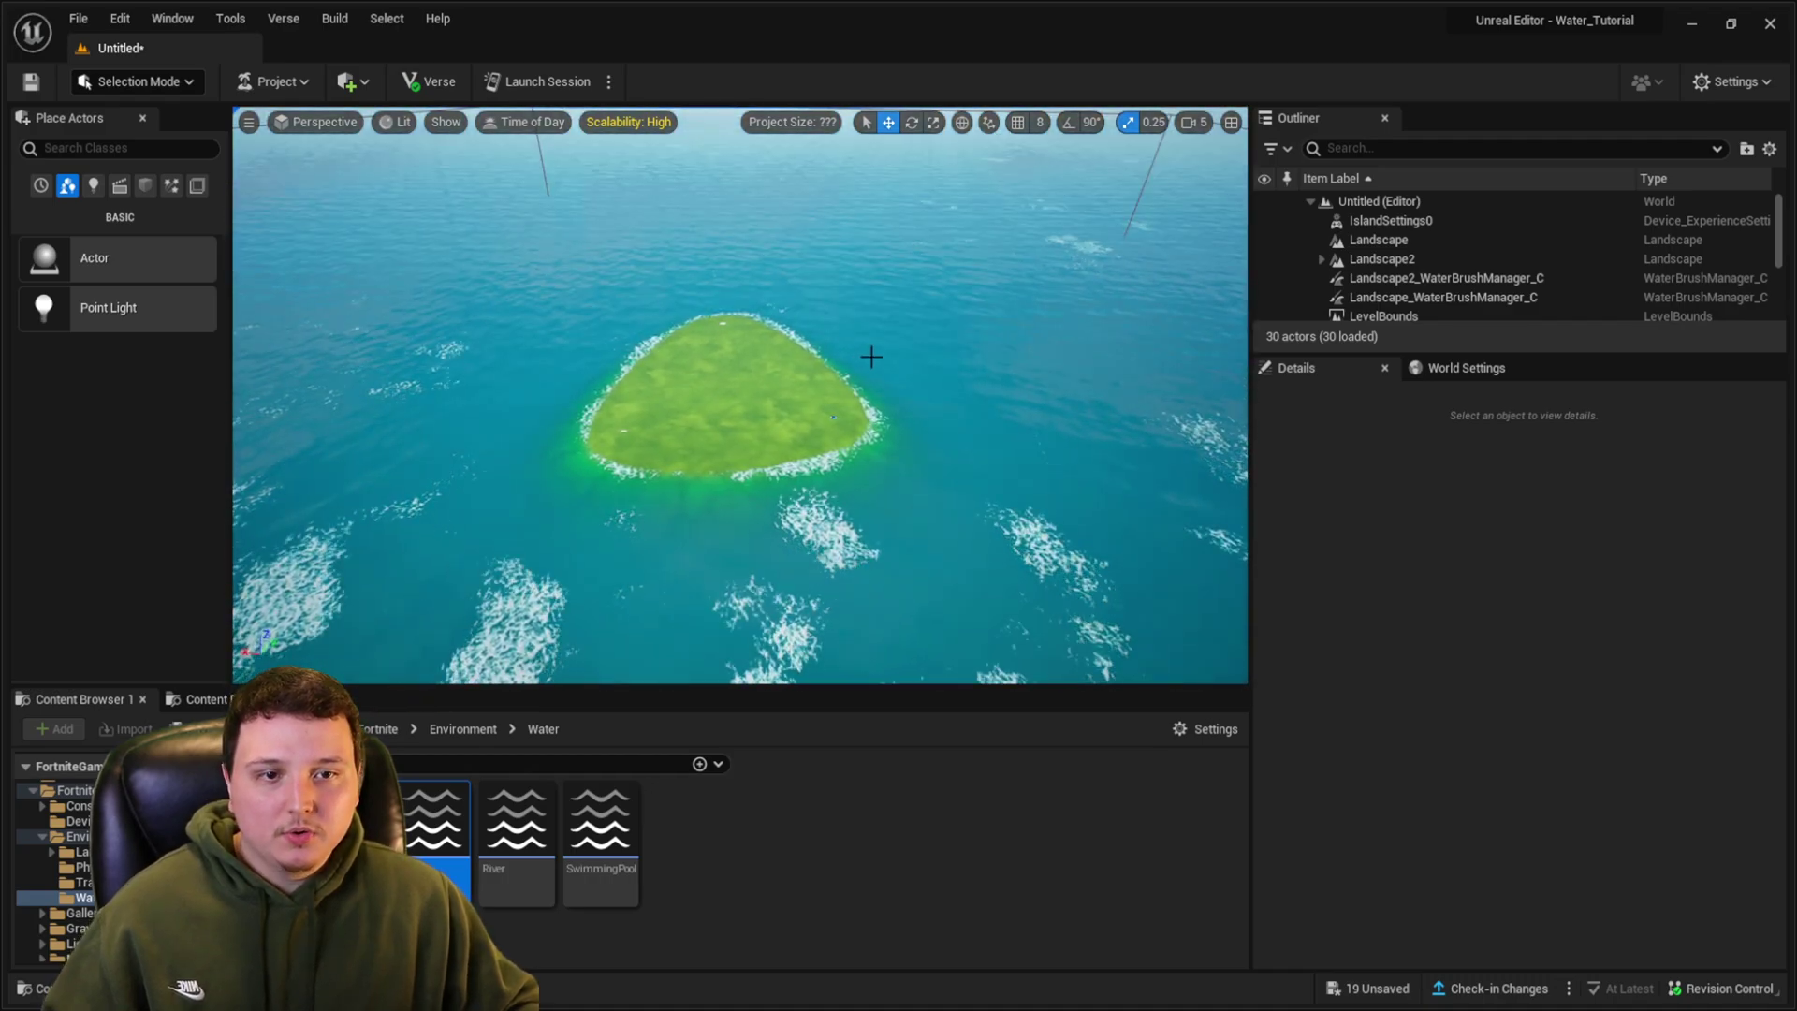
{"action": "right_click_drag", "start_coordinate": [739, 395], "coordinate": [749, 382]}
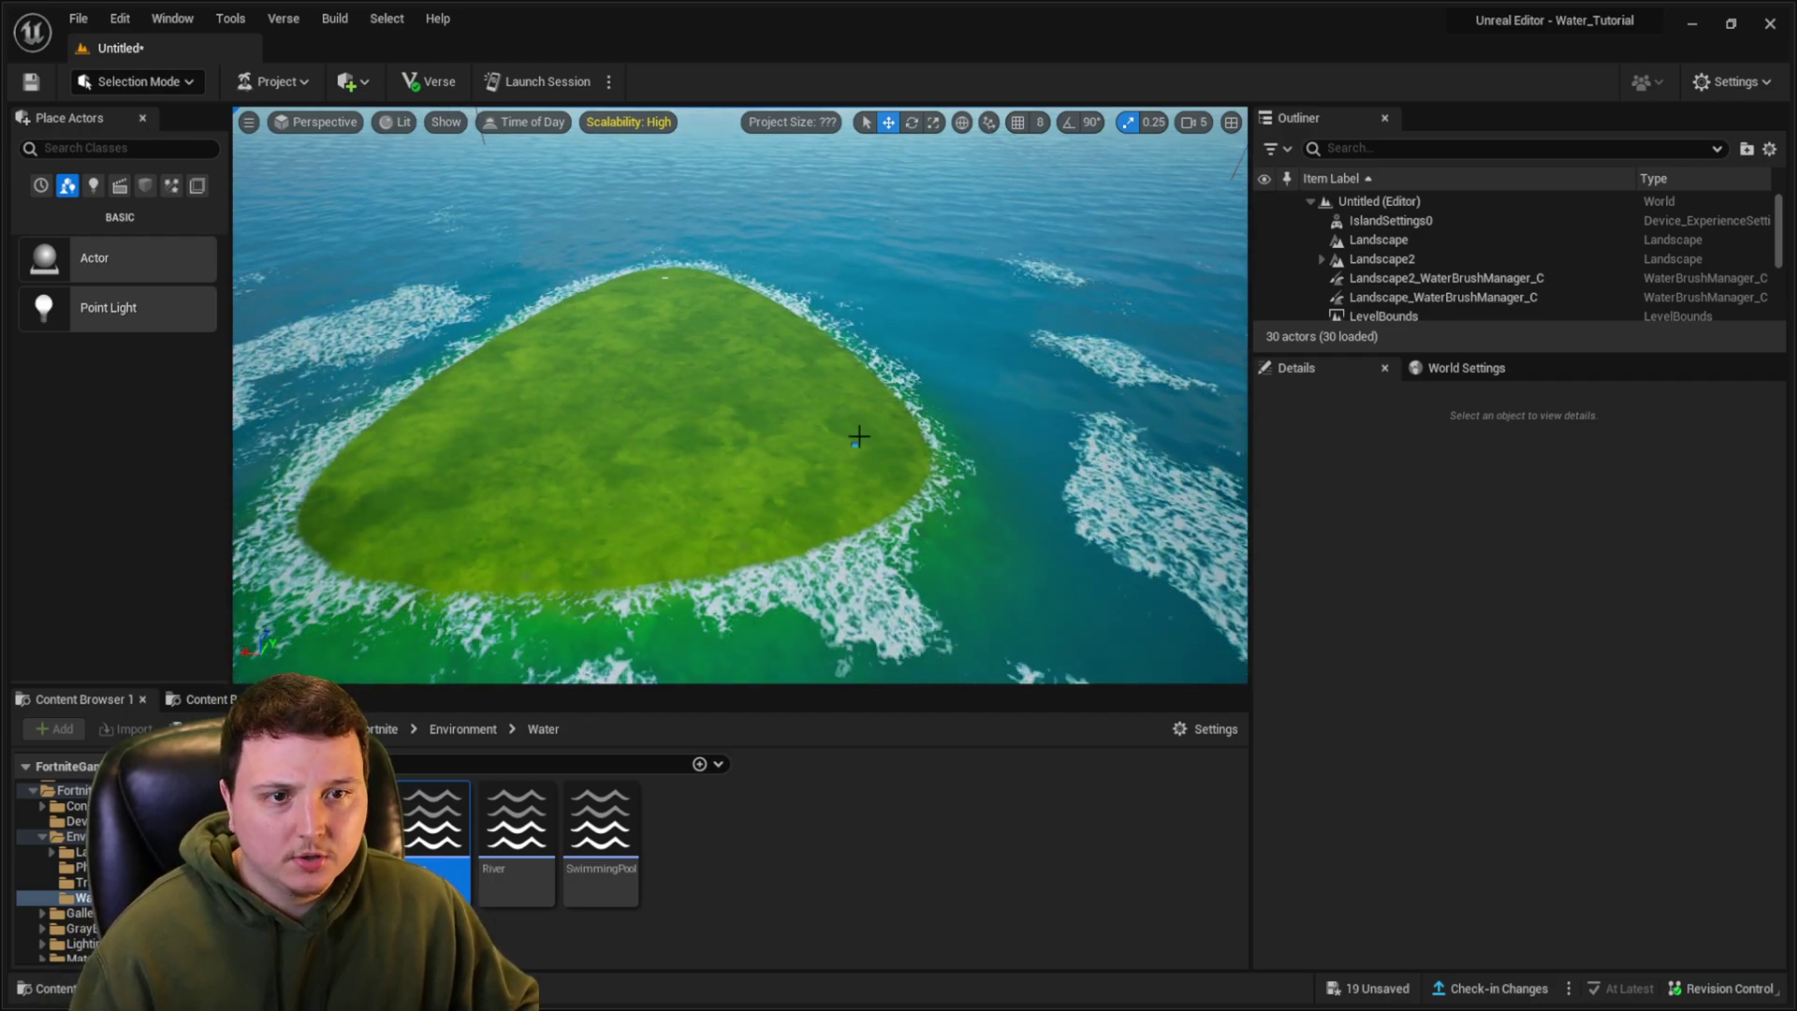
{"action": "left_click", "coordinate": [854, 444]}
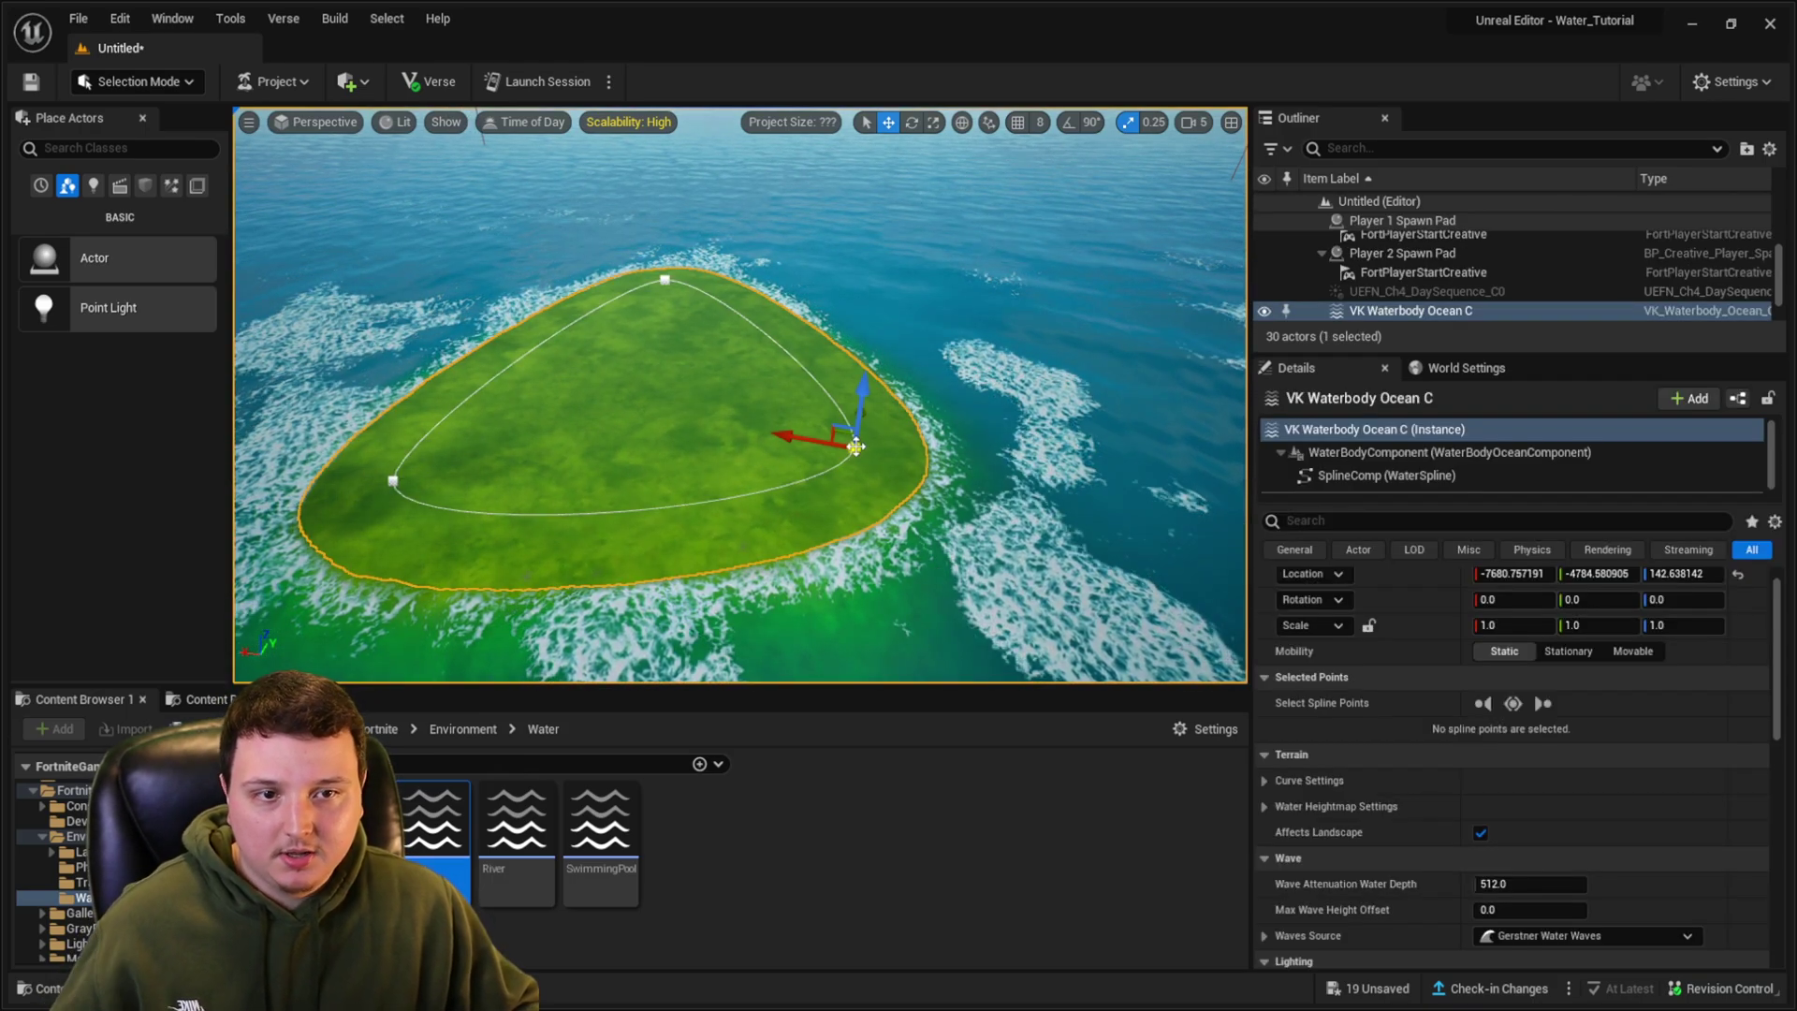
{"action": "key", "text": "s"}
{"action": "right_click_drag", "start_coordinate": [805, 381], "coordinate": [828, 414]}
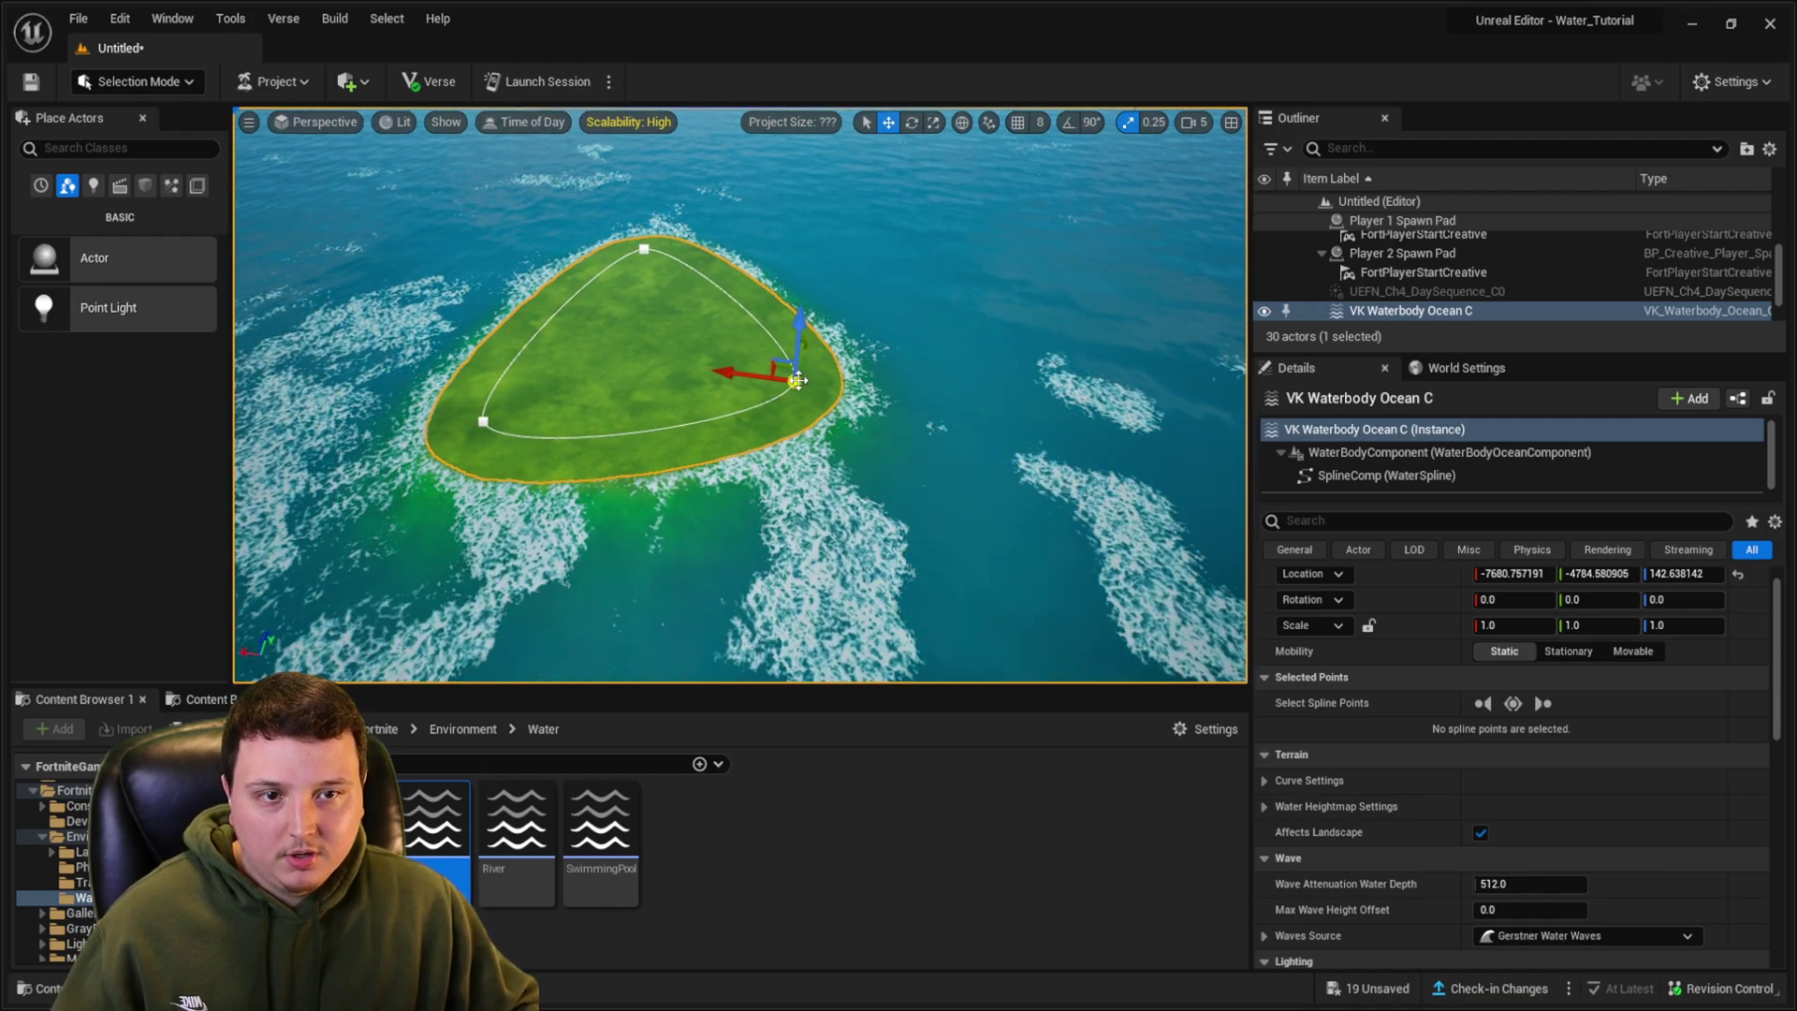
{"action": "left_click", "coordinate": [793, 380]}
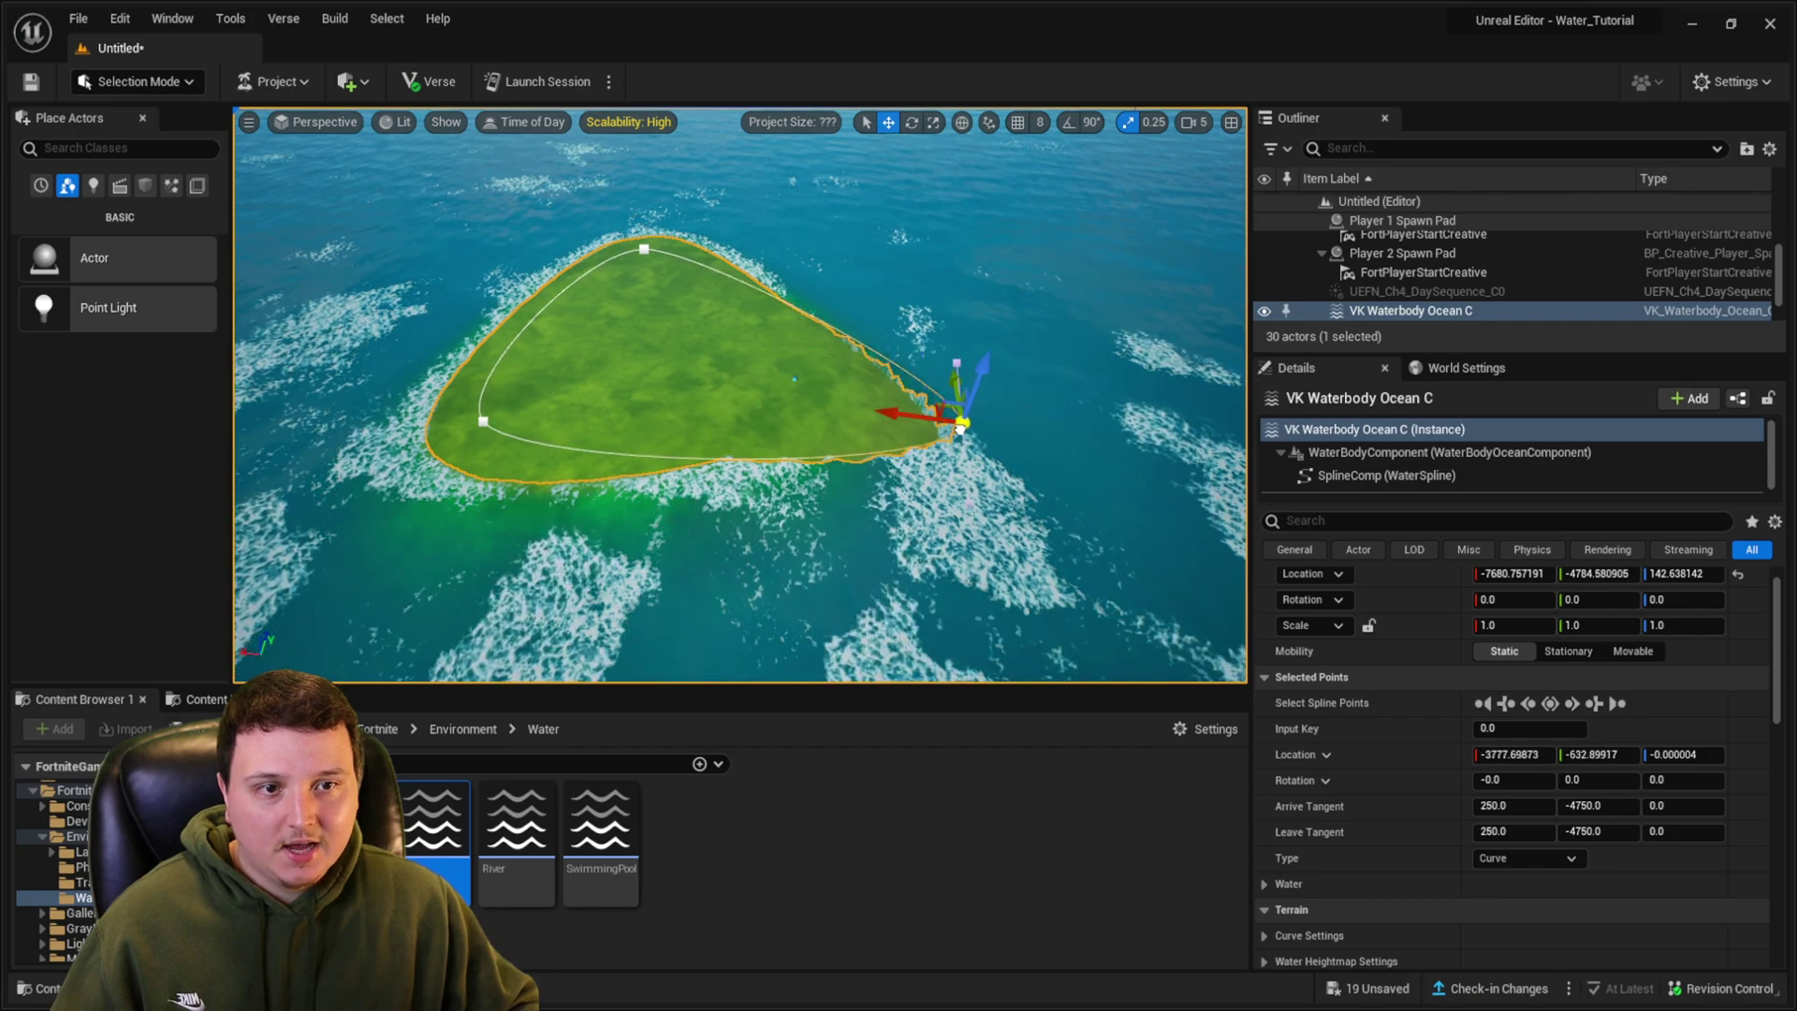
{"action": "scroll", "coordinate": [674, 330], "scroll_direction": "down", "scroll_amount": 3}
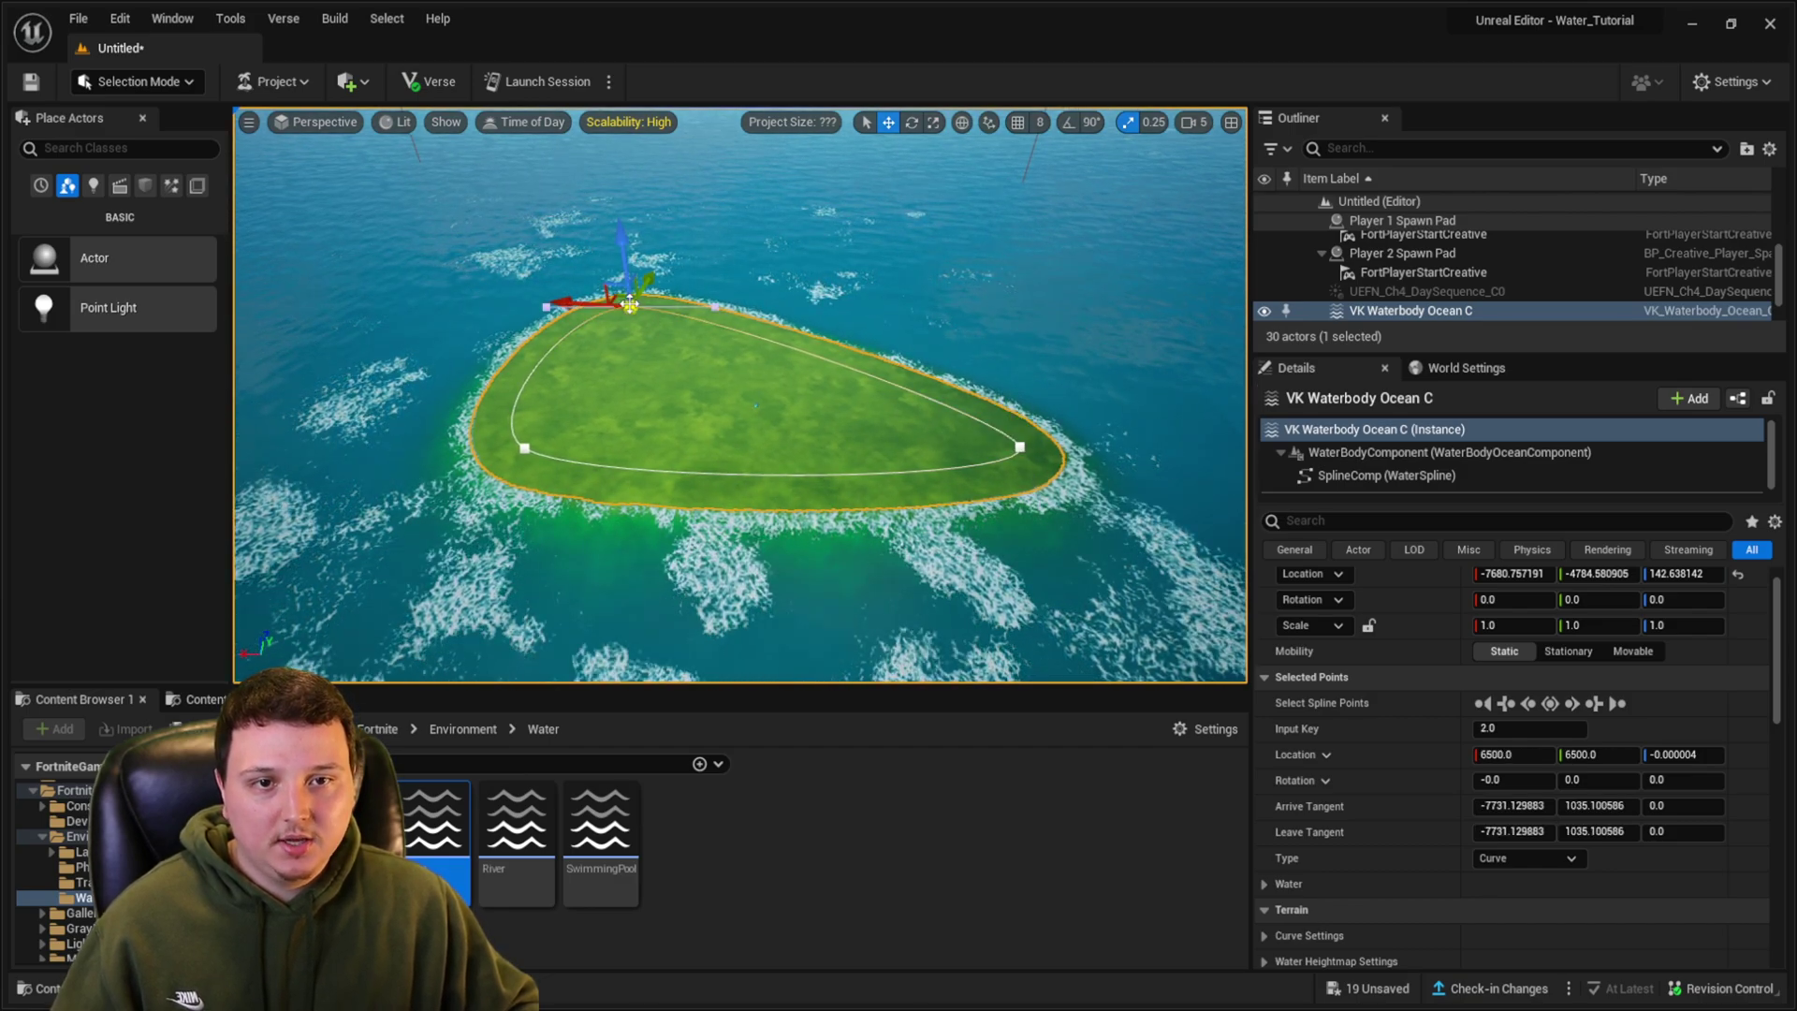
- Move two of the ocean's spline points farther outward on opposite sides to enlarge the island
{"action": "scroll", "coordinate": [740, 393], "scroll_direction": "up", "scroll_amount": 2}
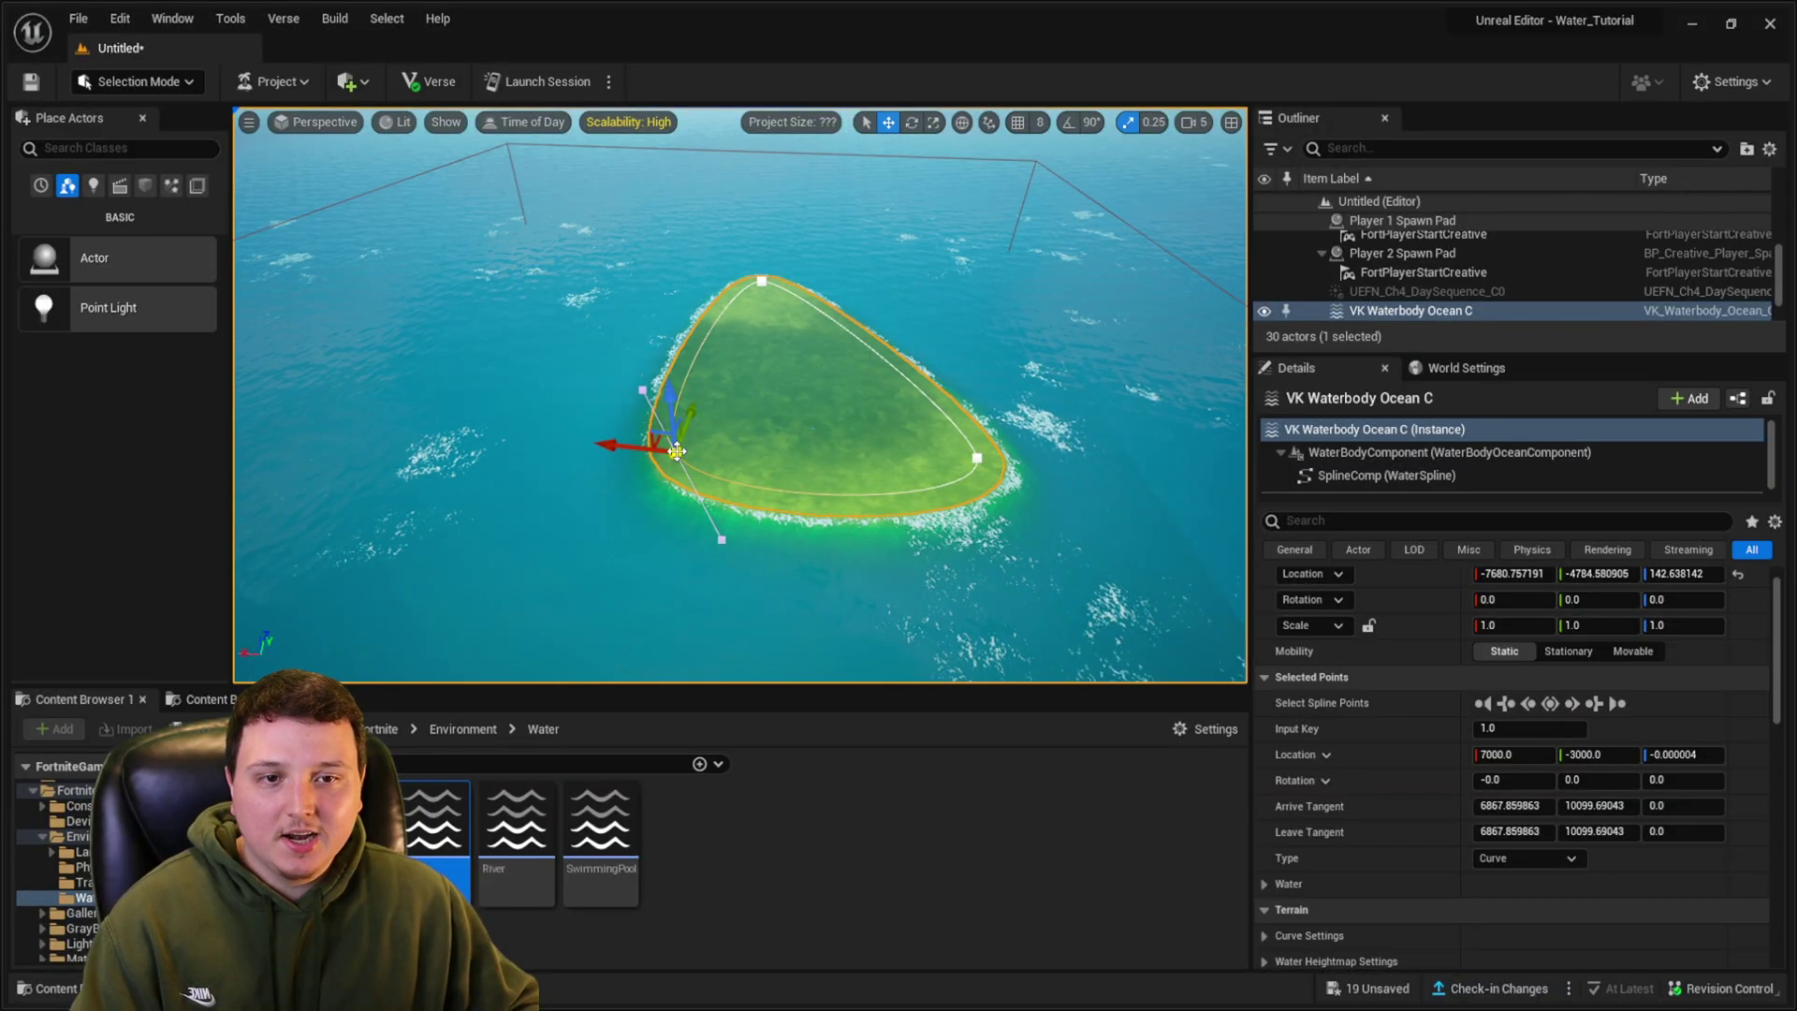
{"action": "left_click_drag", "start_coordinate": [676, 452], "coordinate": [294, 508]}
{"action": "left_click", "coordinate": [975, 457]}
{"action": "left_click_drag", "start_coordinate": [957, 451], "coordinate": [1165, 605]}
{"action": "right_click_drag", "start_coordinate": [957, 451], "coordinate": [957, 393]}
{"action": "right_click_drag", "start_coordinate": [1188, 562], "coordinate": [1188, 548]}
- Sculpt several tall mountains on the island with tool strength about 0.93 and brush size about 4697
{"action": "left_click", "coordinate": [188, 83]}
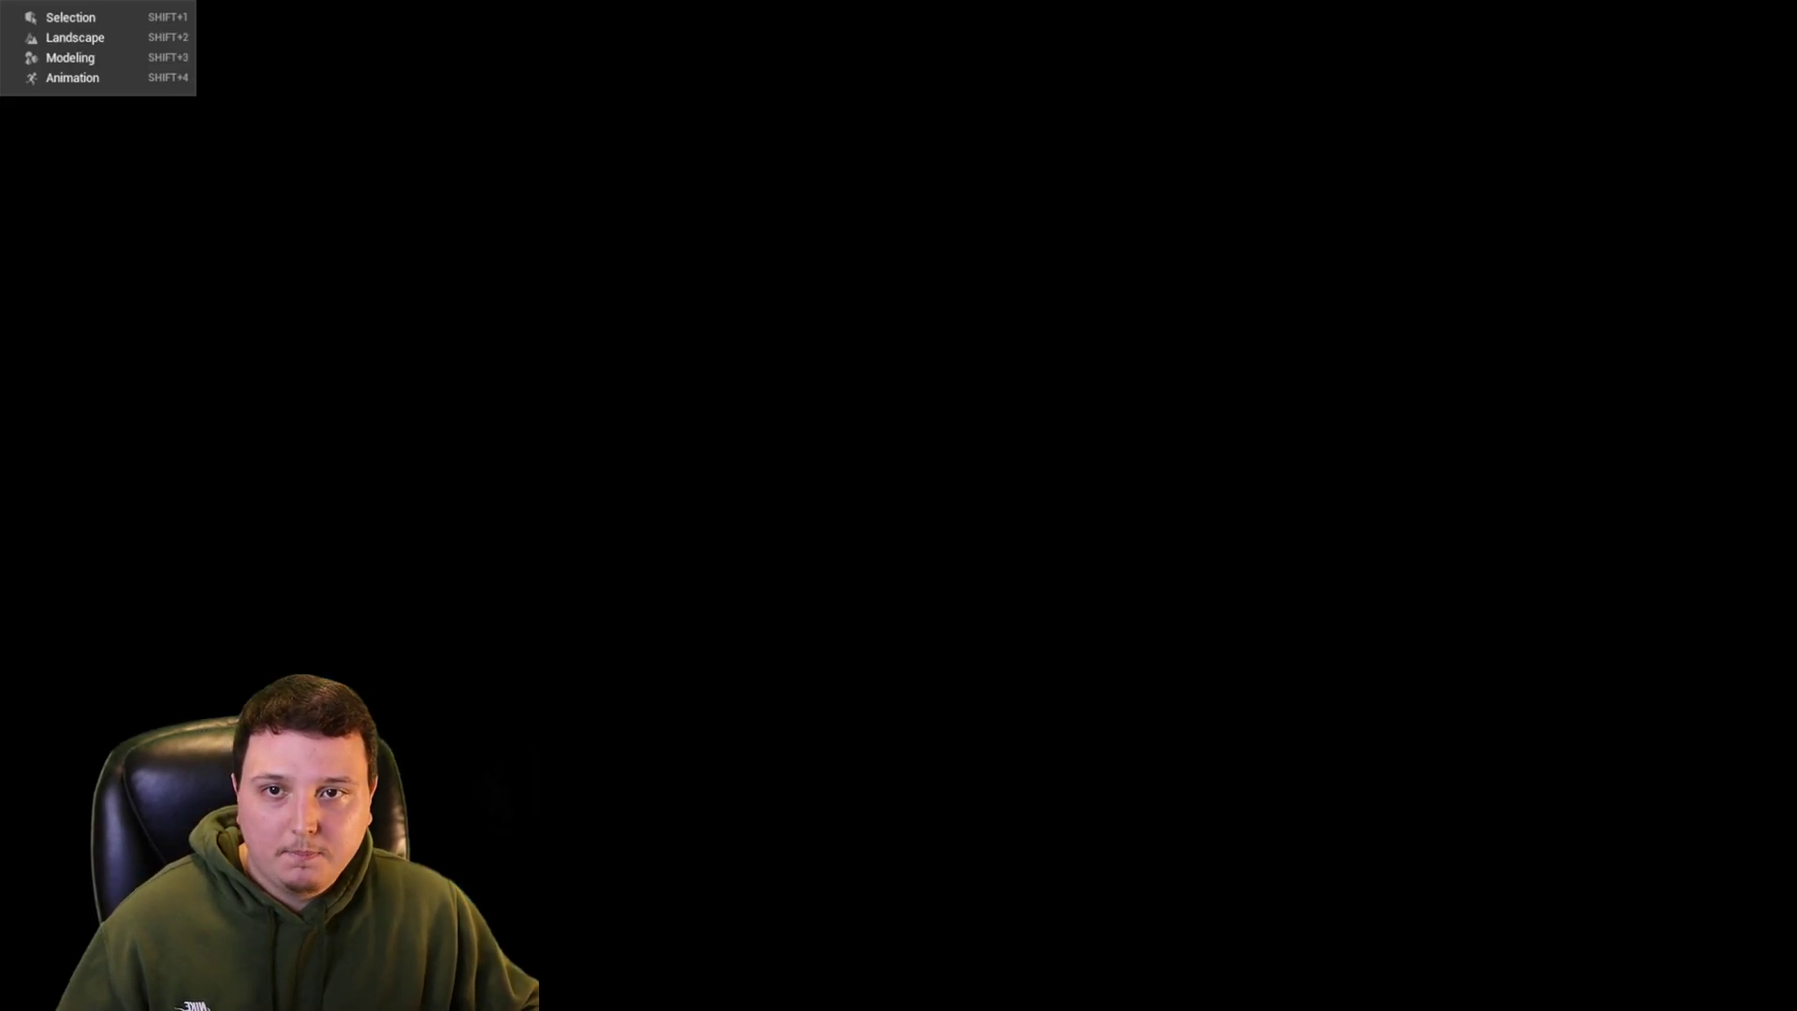
{"action": "left_click", "coordinate": [61, 41]}
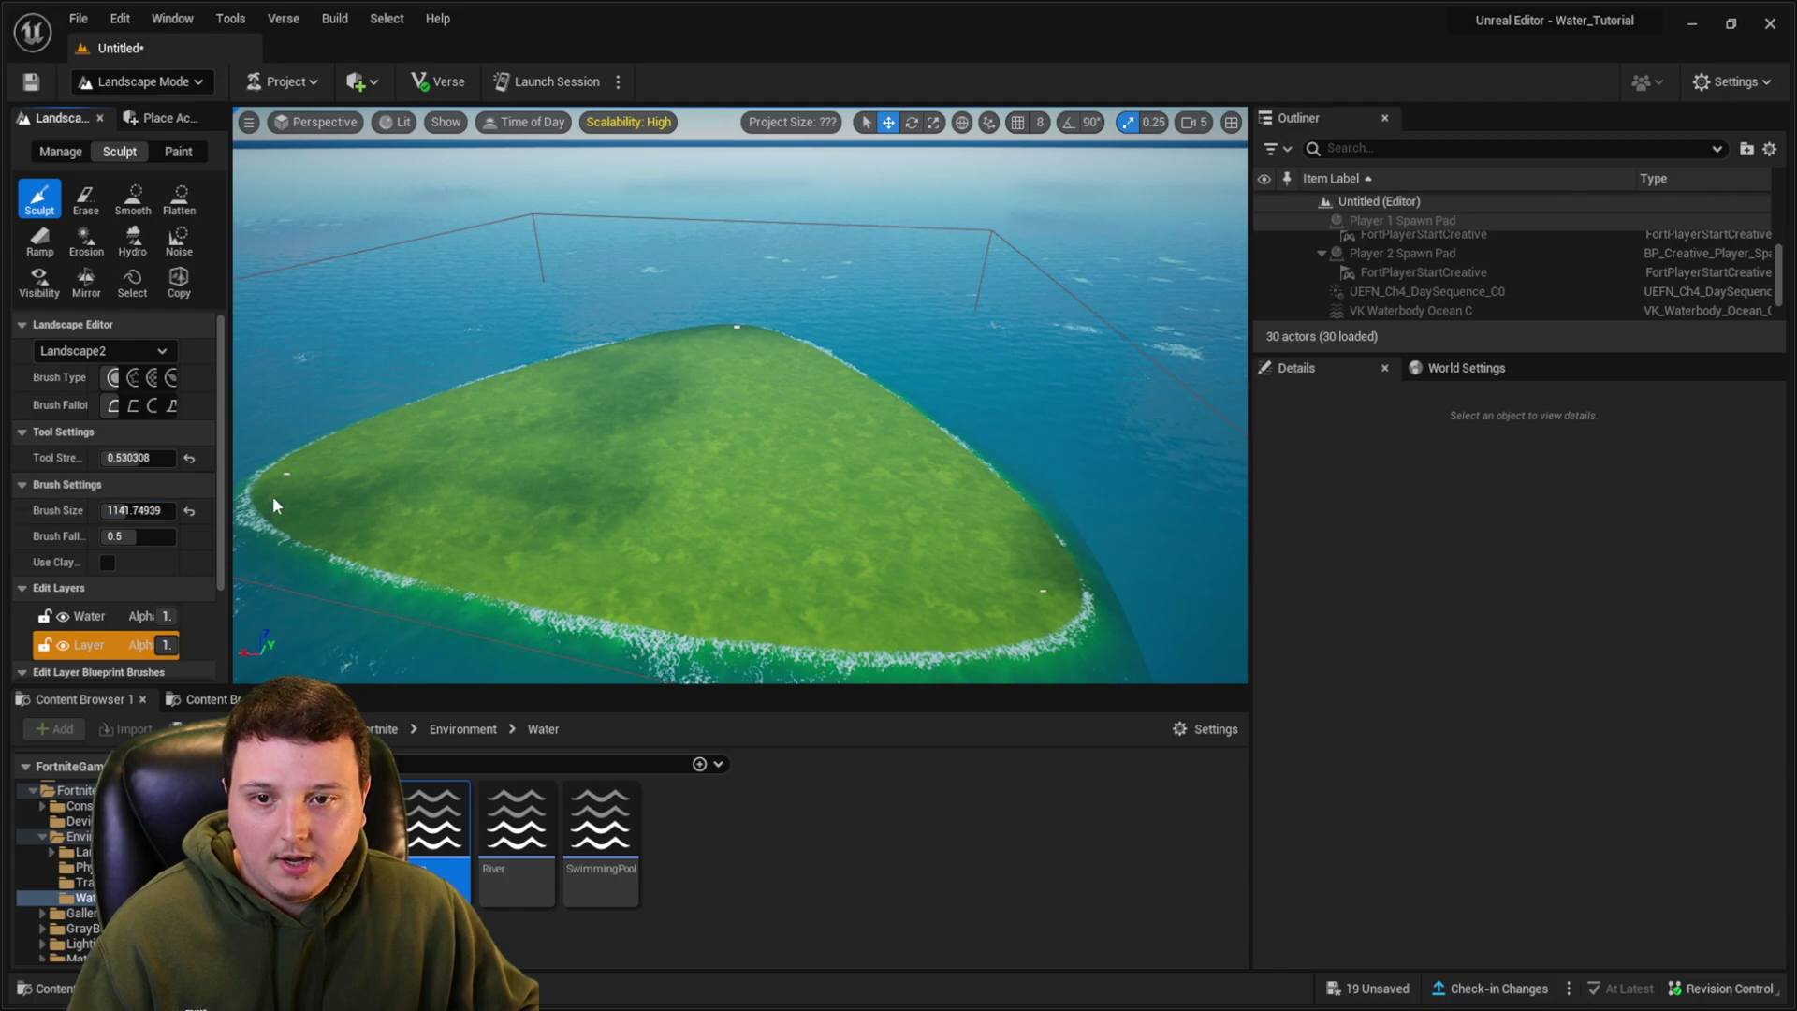
{"action": "mouse_move", "coordinate": [135, 458]}
{"action": "left_mouse_down"}
{"action": "mouse_move", "coordinate": [168, 458]}
{"action": "mouse_move", "coordinate": [167, 511]}
{"action": "left_mouse_up"}
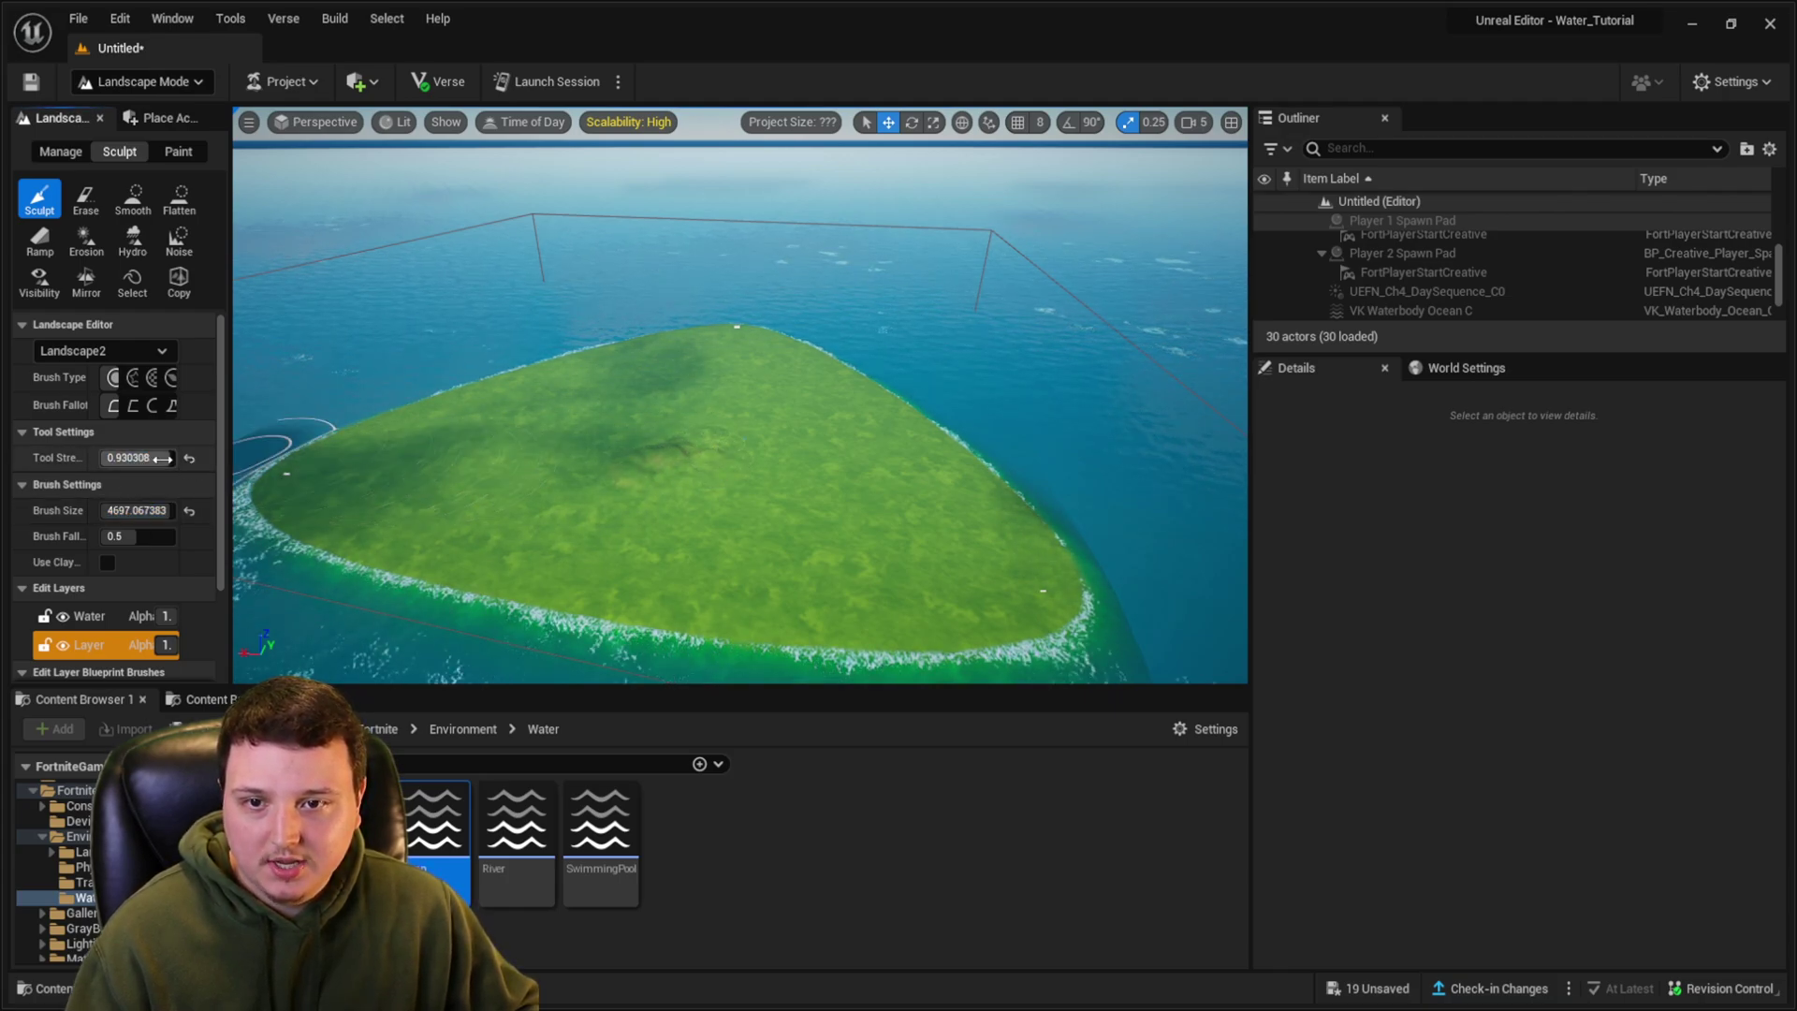
{"action": "mouse_move", "coordinate": [602, 453]}
{"action": "left_mouse_down"}
{"action": "mouse_move", "coordinate": [637, 412]}
{"action": "mouse_move", "coordinate": [792, 460]}
{"action": "left_mouse_up"}
{"action": "mouse_move", "coordinate": [792, 461]}
{"action": "right_mouse_down"}
{"action": "mouse_move", "coordinate": [599, 487]}
{"action": "mouse_move", "coordinate": [798, 434]}
{"action": "right_mouse_up"}
{"action": "left_click_drag", "start_coordinate": [798, 433], "coordinate": [796, 374]}
{"action": "right_click_drag", "start_coordinate": [796, 375], "coordinate": [749, 384]}
{"action": "mouse_move", "coordinate": [795, 440]}
{"action": "right_mouse_down"}
{"action": "mouse_move", "coordinate": [783, 433]}
{"action": "mouse_move", "coordinate": [823, 406]}
{"action": "right_mouse_up"}
{"action": "left_click_drag", "start_coordinate": [823, 405], "coordinate": [815, 400]}
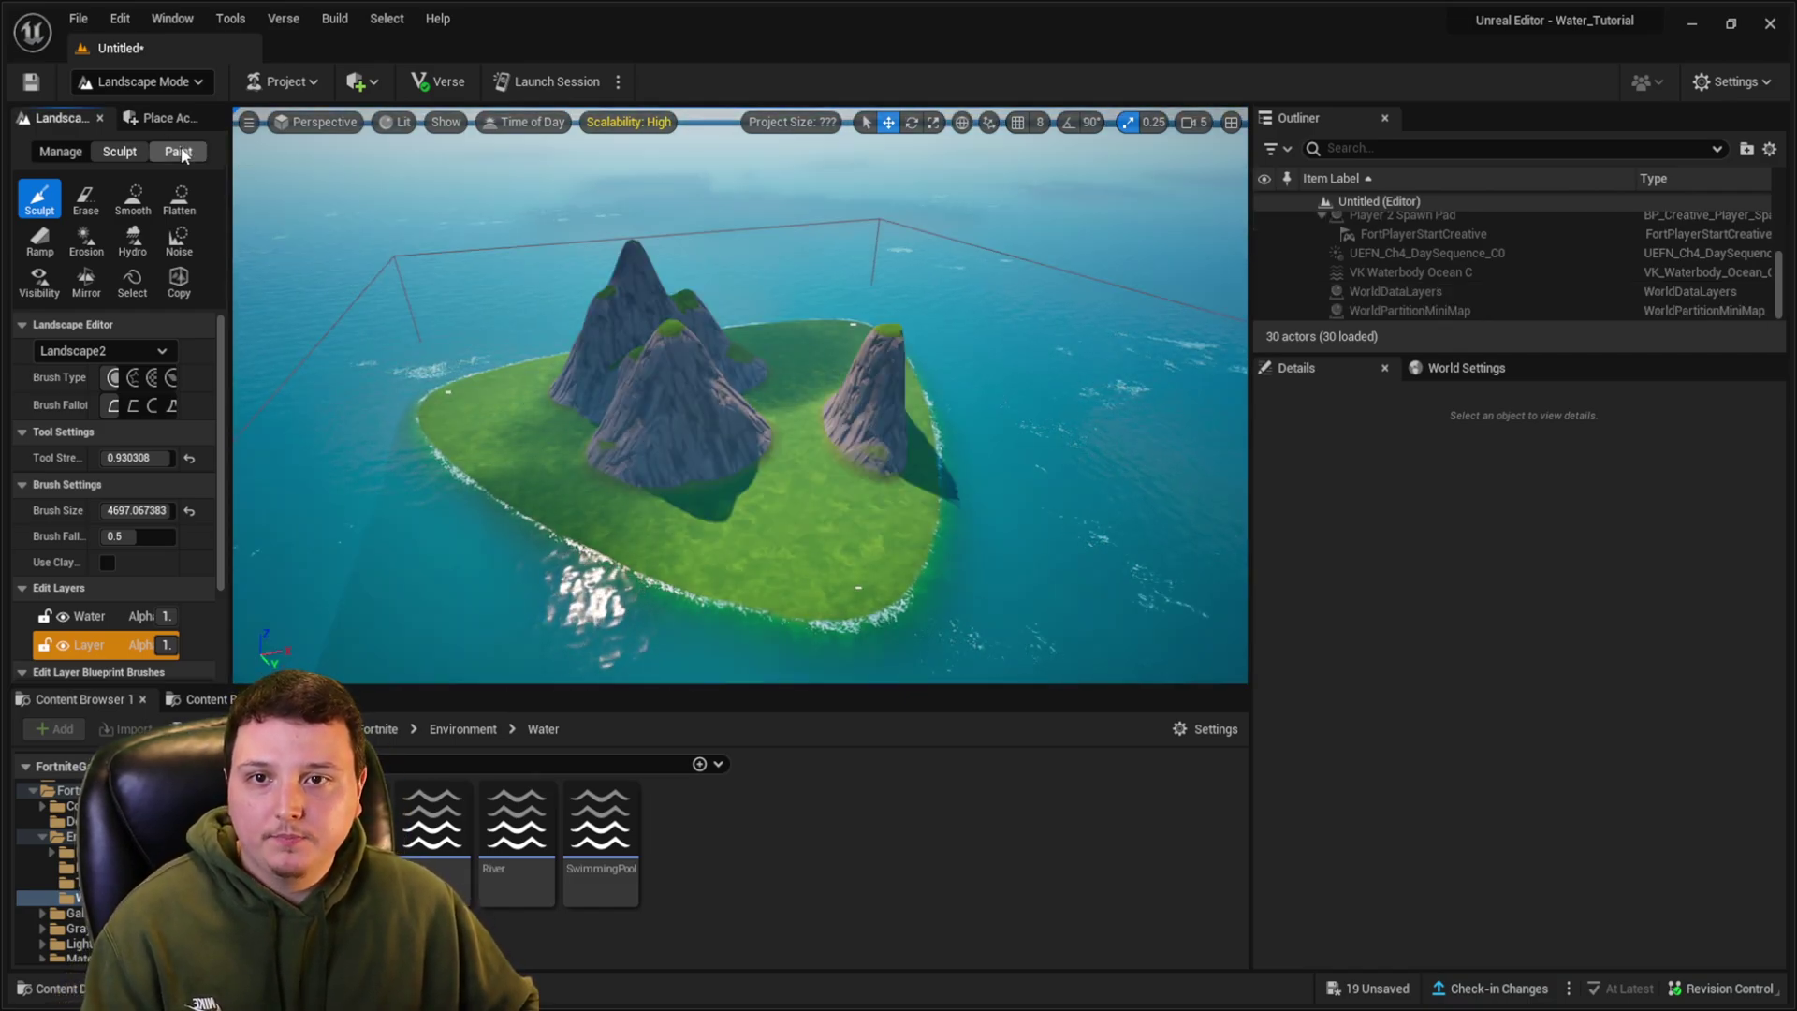
- Paint the island's ground and mountain tops with the sandy Layer3, using tool strength about 0.87 and brush size about 4330
{"action": "left_click", "coordinate": [182, 152]}
{"action": "left_click_drag", "start_coordinate": [216, 319], "coordinate": [213, 506]}
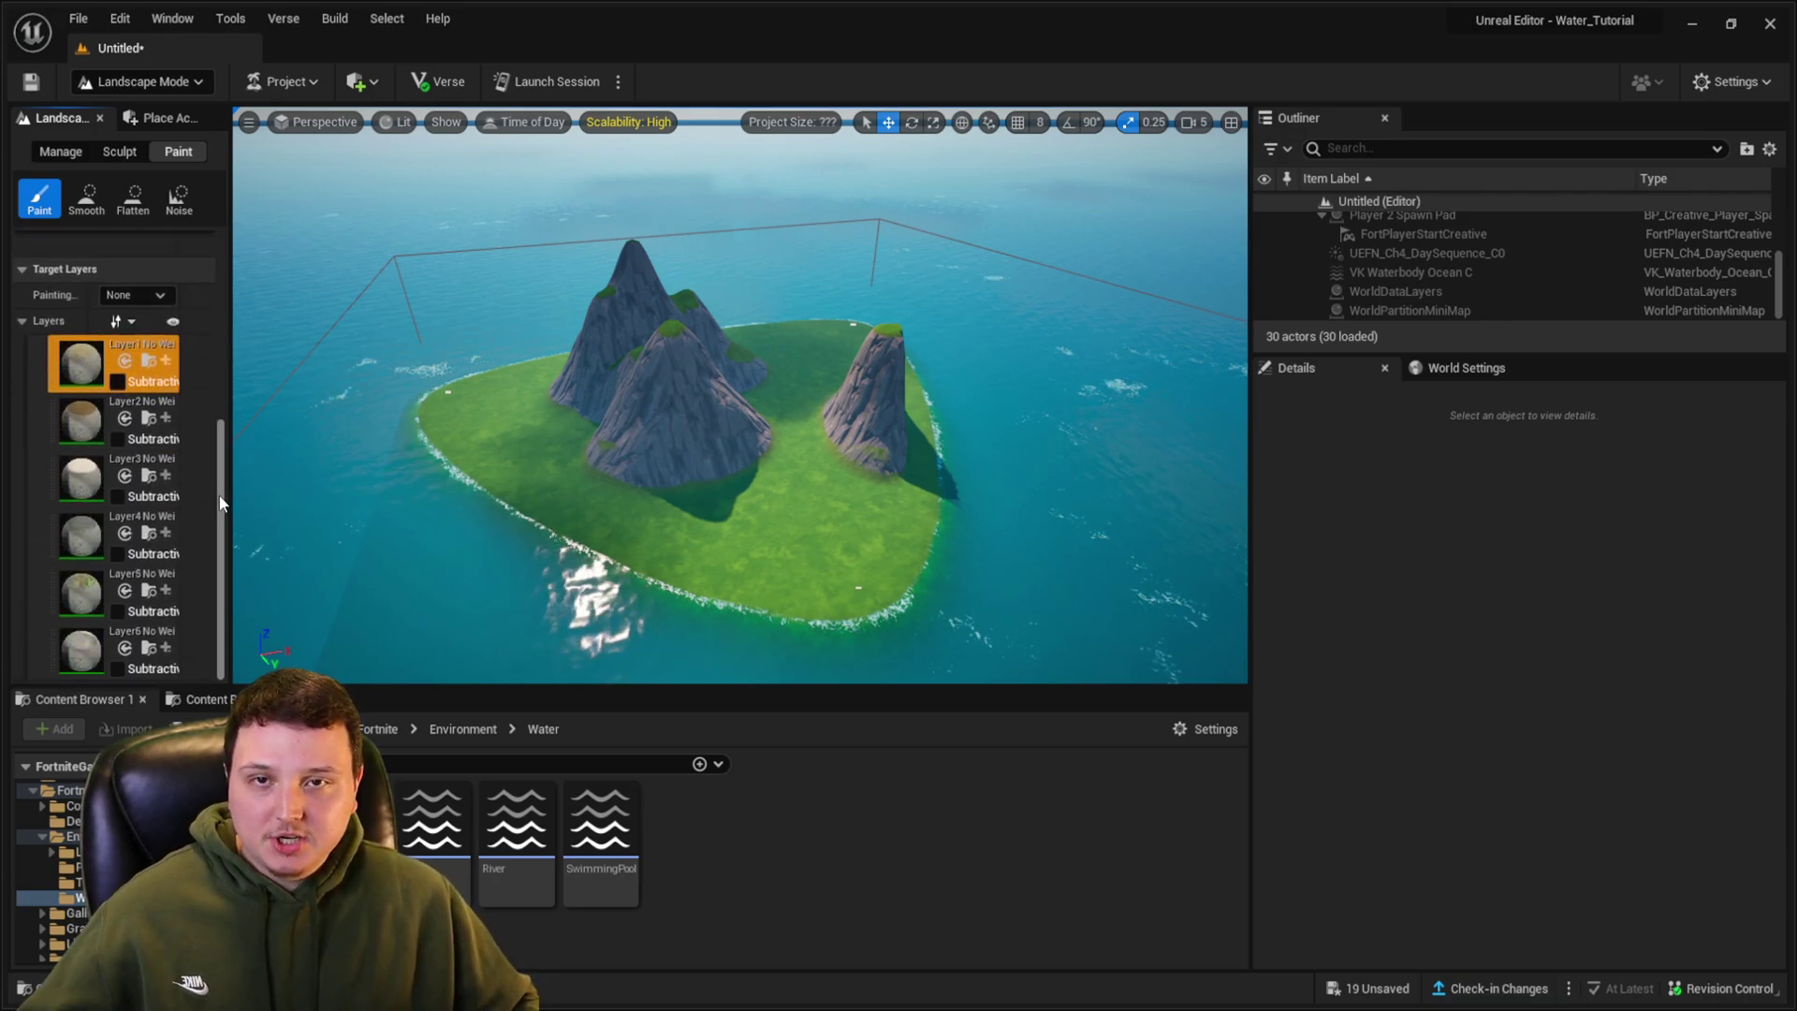
{"action": "left_click", "coordinate": [83, 475]}
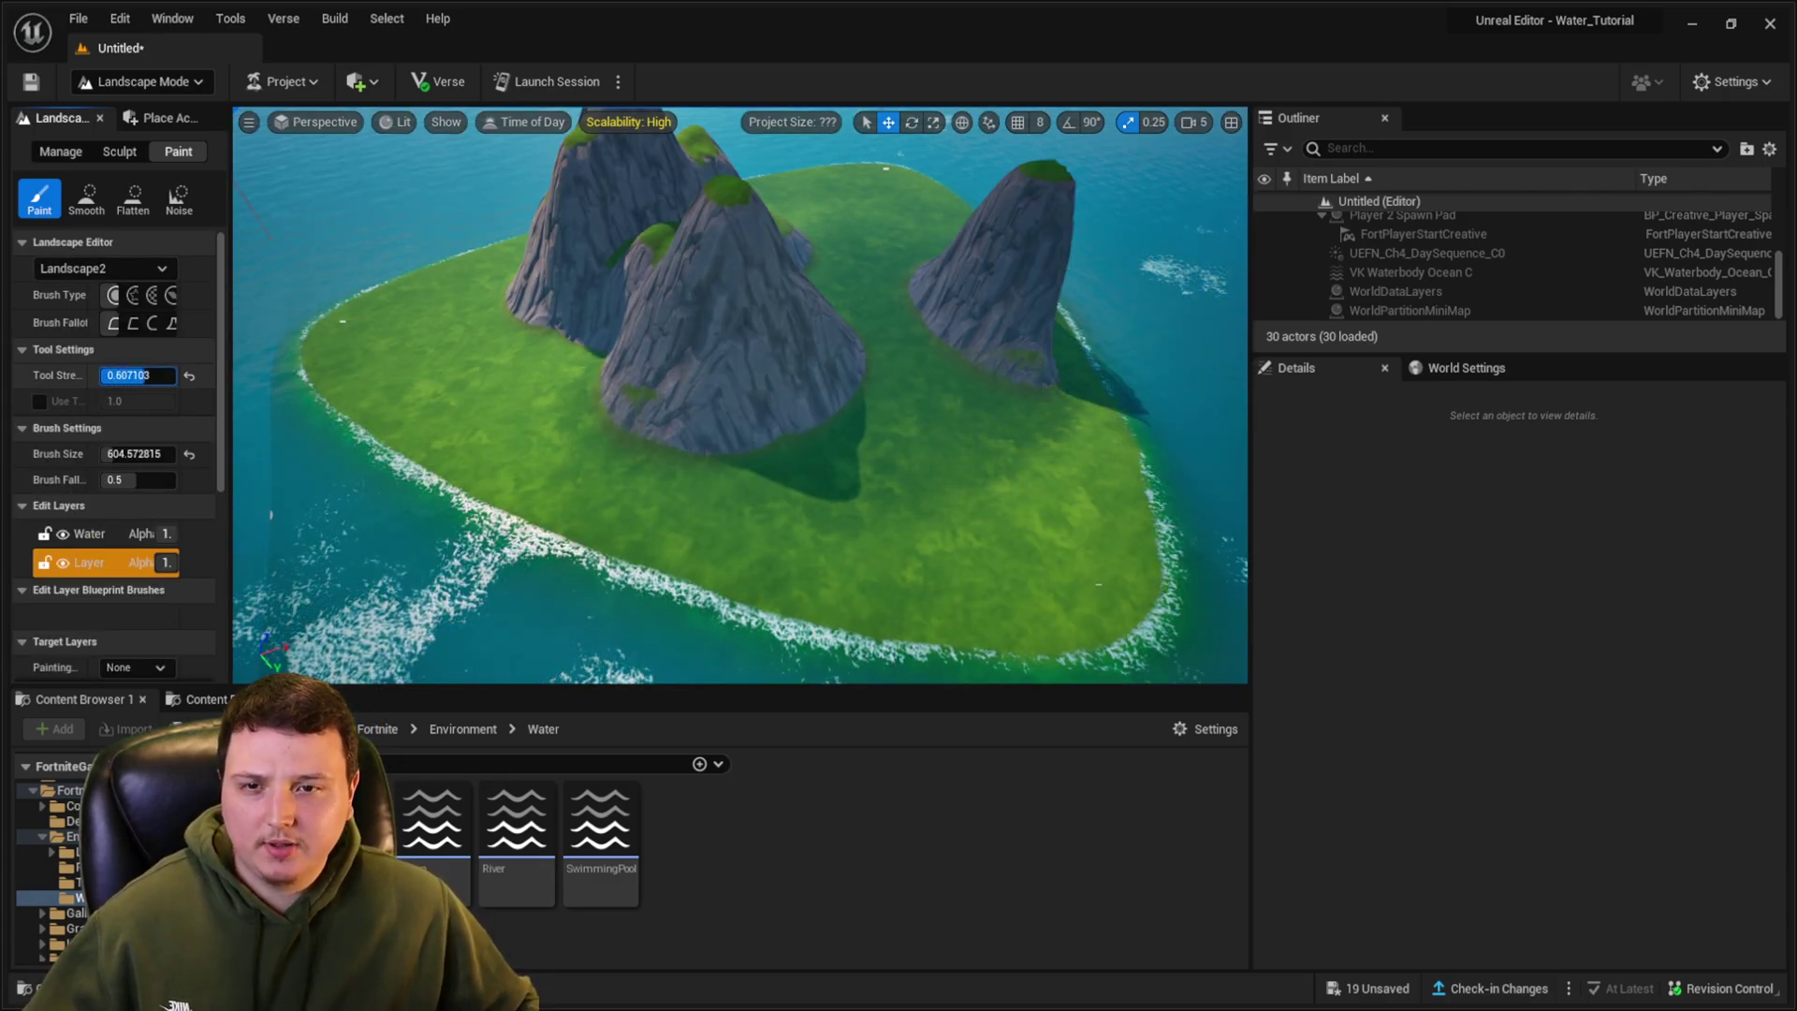
{"action": "left_click_drag", "start_coordinate": [114, 454], "coordinate": [140, 454]}
{"action": "right_click_drag", "start_coordinate": [633, 449], "coordinate": [730, 450]}
{"action": "left_click_drag", "start_coordinate": [133, 454], "coordinate": [166, 454]}
{"action": "left_click_drag", "start_coordinate": [136, 375], "coordinate": [163, 375]}
{"action": "mouse_move", "coordinate": [925, 477]}
{"action": "left_mouse_down"}
{"action": "mouse_move", "coordinate": [999, 438]}
{"action": "mouse_move", "coordinate": [505, 489]}
{"action": "mouse_move", "coordinate": [1011, 390]}
{"action": "mouse_move", "coordinate": [683, 499]}
{"action": "mouse_move", "coordinate": [542, 478]}
{"action": "mouse_move", "coordinate": [327, 290]}
{"action": "left_mouse_up"}
{"action": "mouse_move", "coordinate": [328, 290]}
{"action": "right_mouse_down"}
{"action": "mouse_move", "coordinate": [450, 393]}
{"action": "mouse_move", "coordinate": [714, 429]}
{"action": "right_mouse_up"}
{"action": "mouse_move", "coordinate": [689, 384]}
{"action": "left_mouse_down"}
{"action": "mouse_move", "coordinate": [746, 450]}
{"action": "mouse_move", "coordinate": [674, 267]}
{"action": "mouse_move", "coordinate": [777, 187]}
{"action": "mouse_move", "coordinate": [809, 245]}
{"action": "mouse_move", "coordinate": [784, 194]}
{"action": "left_mouse_up"}
{"action": "mouse_move", "coordinate": [784, 194]}
{"action": "right_mouse_down"}
{"action": "mouse_move", "coordinate": [749, 281]}
{"action": "mouse_move", "coordinate": [581, 337]}
{"action": "mouse_move", "coordinate": [762, 301]}
{"action": "right_mouse_up"}
{"action": "left_click_drag", "start_coordinate": [762, 300], "coordinate": [842, 328]}
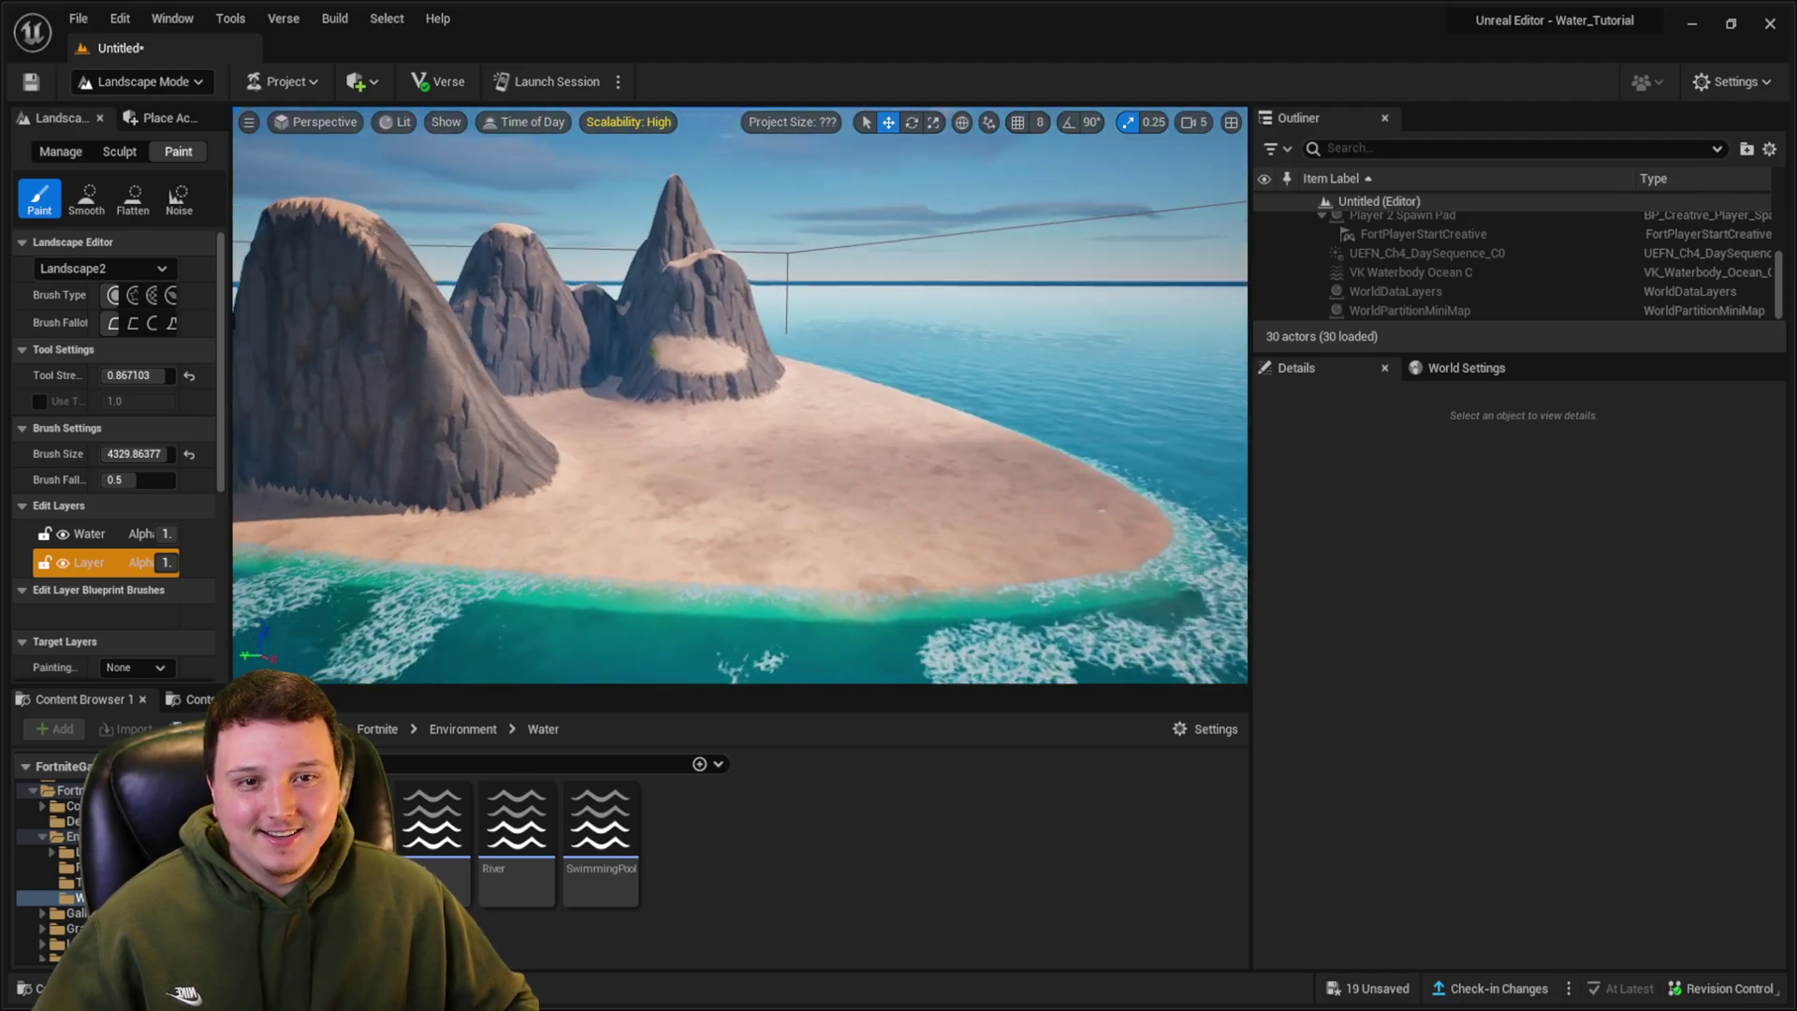
- Sculpt gentle bumps in the sand in front of the mountains with tool strength about 0.21 and brush size about 1880
{"action": "right_click_drag", "start_coordinate": [1041, 482], "coordinate": [809, 436]}
{"action": "mouse_move", "coordinate": [979, 428]}
{"action": "right_mouse_down"}
{"action": "mouse_move", "coordinate": [1002, 432]}
{"action": "mouse_move", "coordinate": [730, 433]}
{"action": "right_mouse_up"}
{"action": "left_click", "coordinate": [94, 214]}
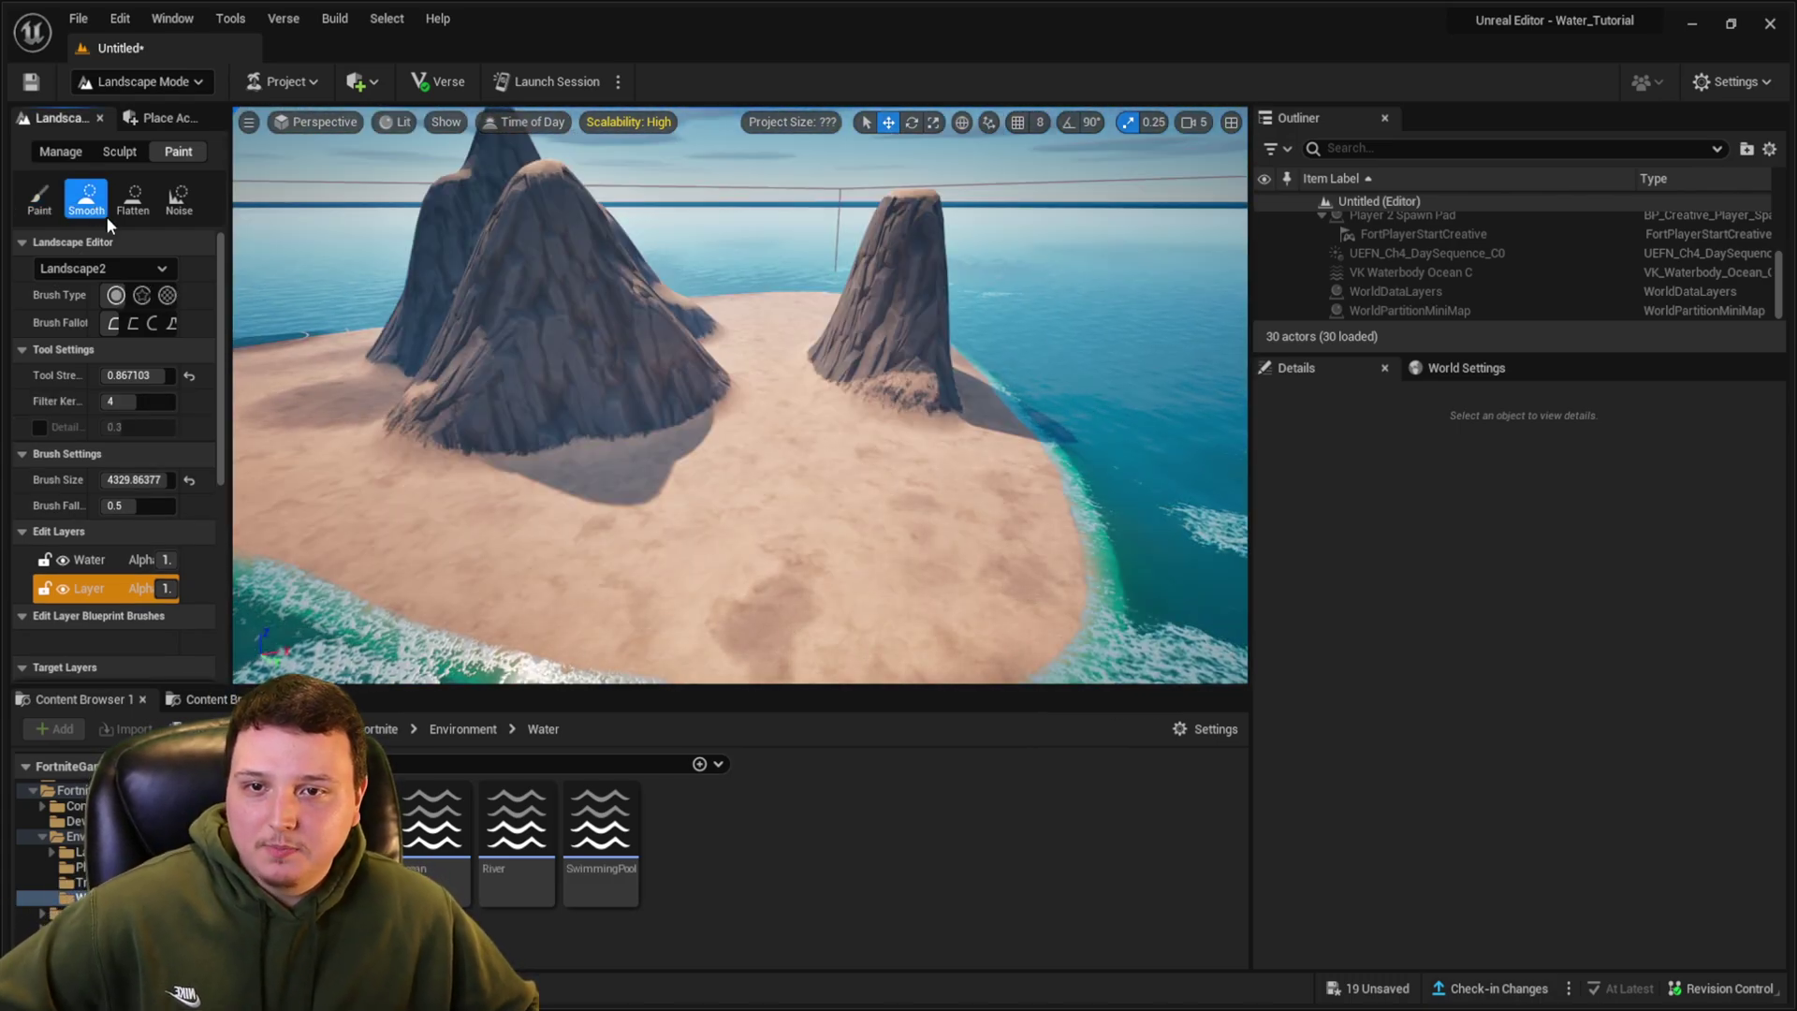
{"action": "left_click", "coordinate": [110, 150]}
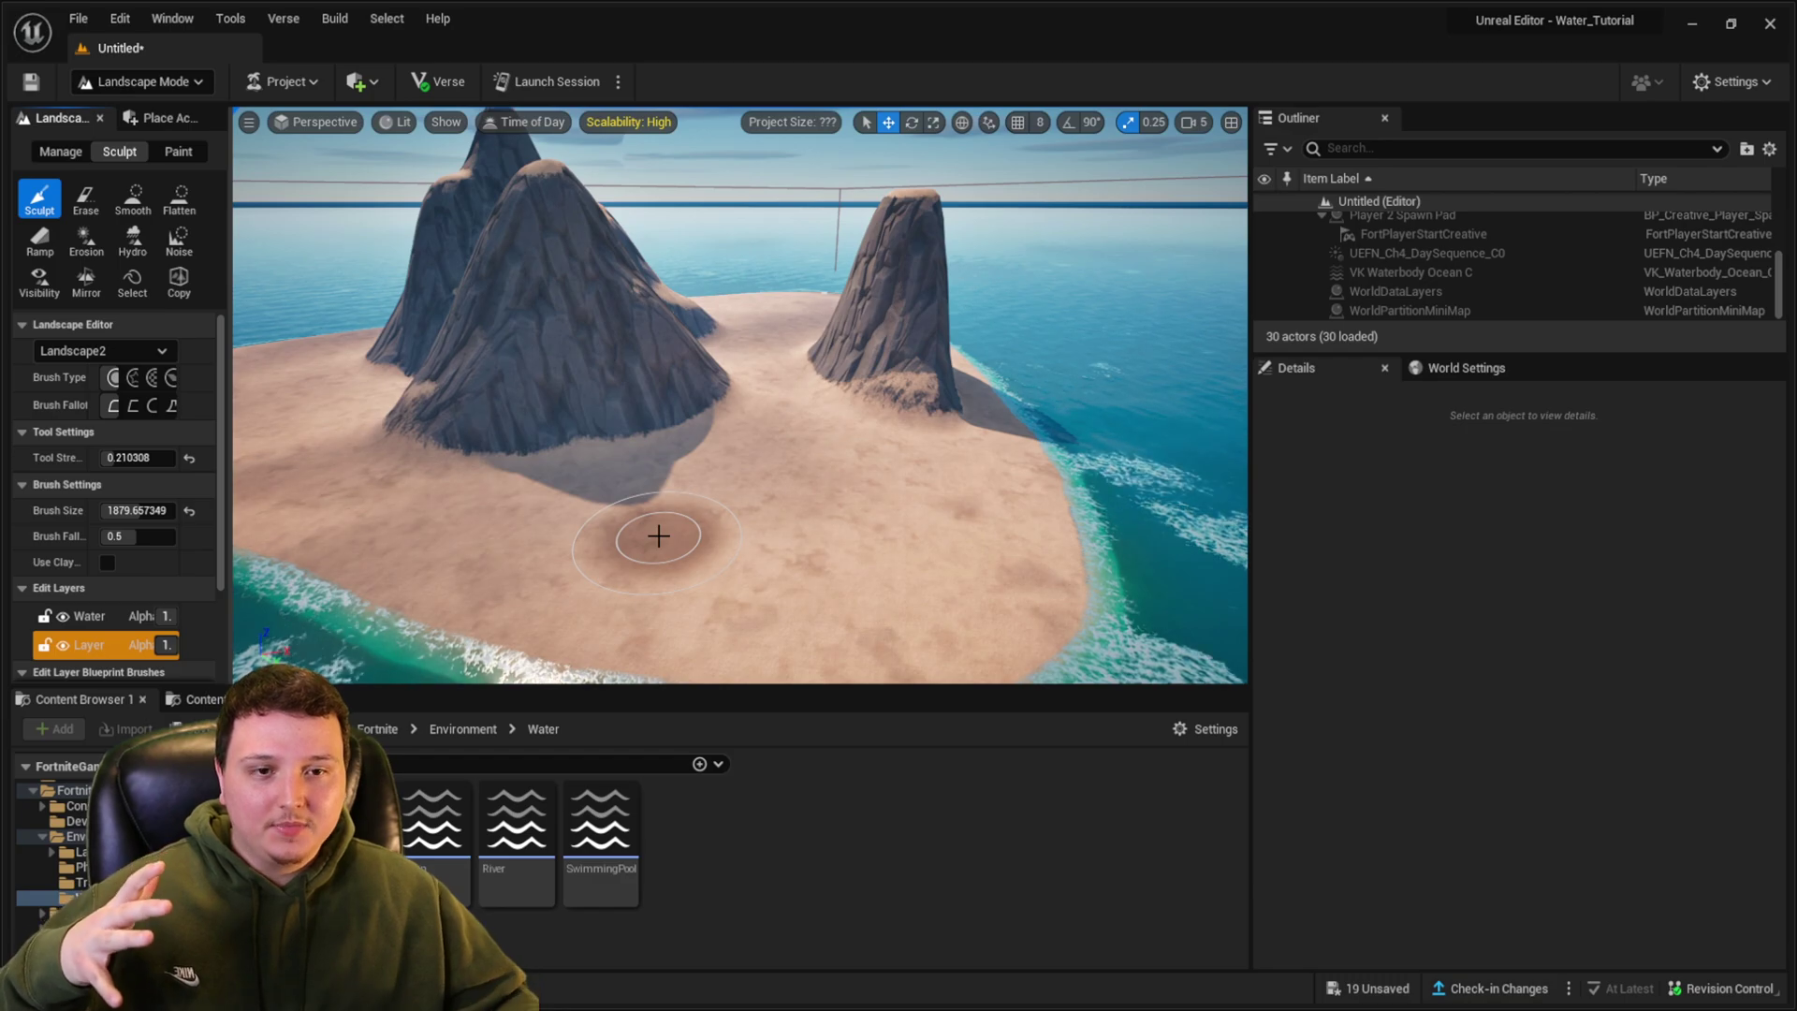
{"action": "mouse_move", "coordinate": [793, 535]}
{"action": "left_mouse_down"}
{"action": "mouse_move", "coordinate": [537, 529]}
{"action": "mouse_move", "coordinate": [738, 469]}
{"action": "mouse_move", "coordinate": [876, 497]}
{"action": "left_mouse_up"}
- Sculpt small mounds in the sand along the foot of the tallest mountain
{"action": "mouse_move", "coordinate": [876, 498]}
{"action": "right_mouse_down"}
{"action": "mouse_move", "coordinate": [877, 440]}
{"action": "mouse_move", "coordinate": [749, 444]}
{"action": "mouse_move", "coordinate": [805, 432]}
{"action": "mouse_move", "coordinate": [786, 427]}
{"action": "right_mouse_up"}
{"action": "right_click_drag", "start_coordinate": [897, 441], "coordinate": [647, 410]}
{"action": "right_click_drag", "start_coordinate": [594, 355], "coordinate": [798, 422]}
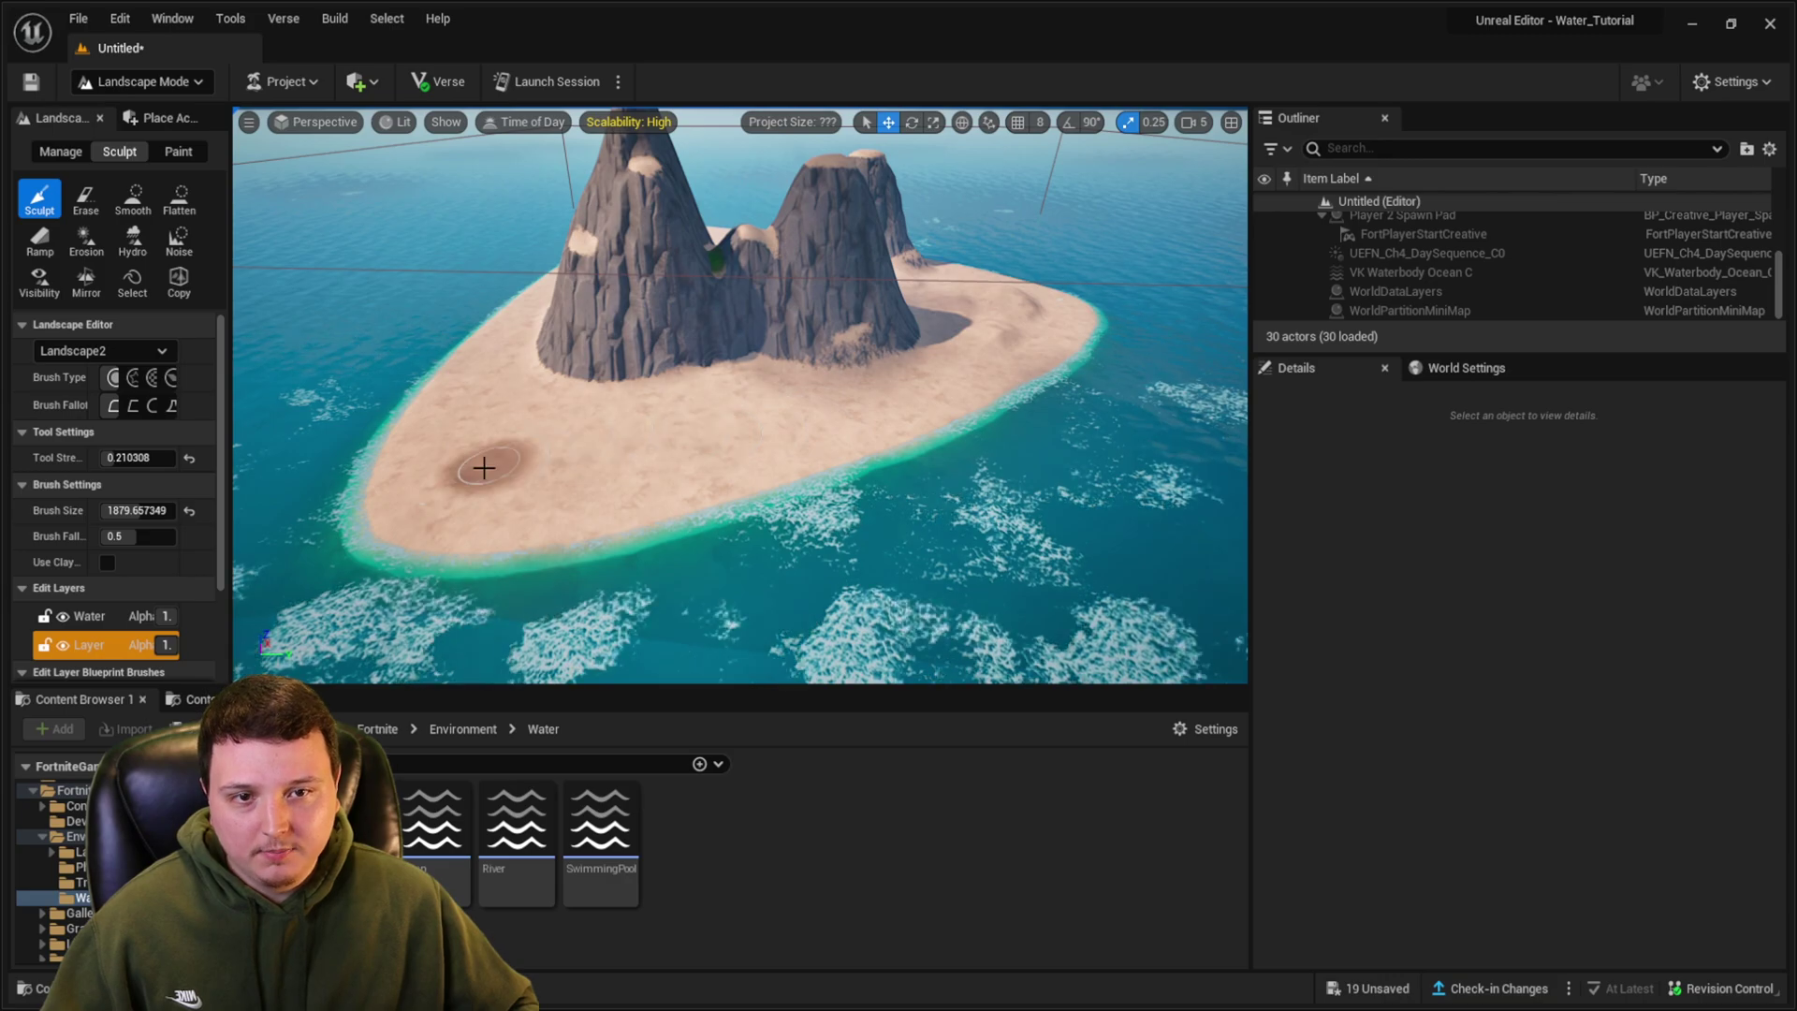
{"action": "right_click_drag", "start_coordinate": [481, 425], "coordinate": [698, 400]}
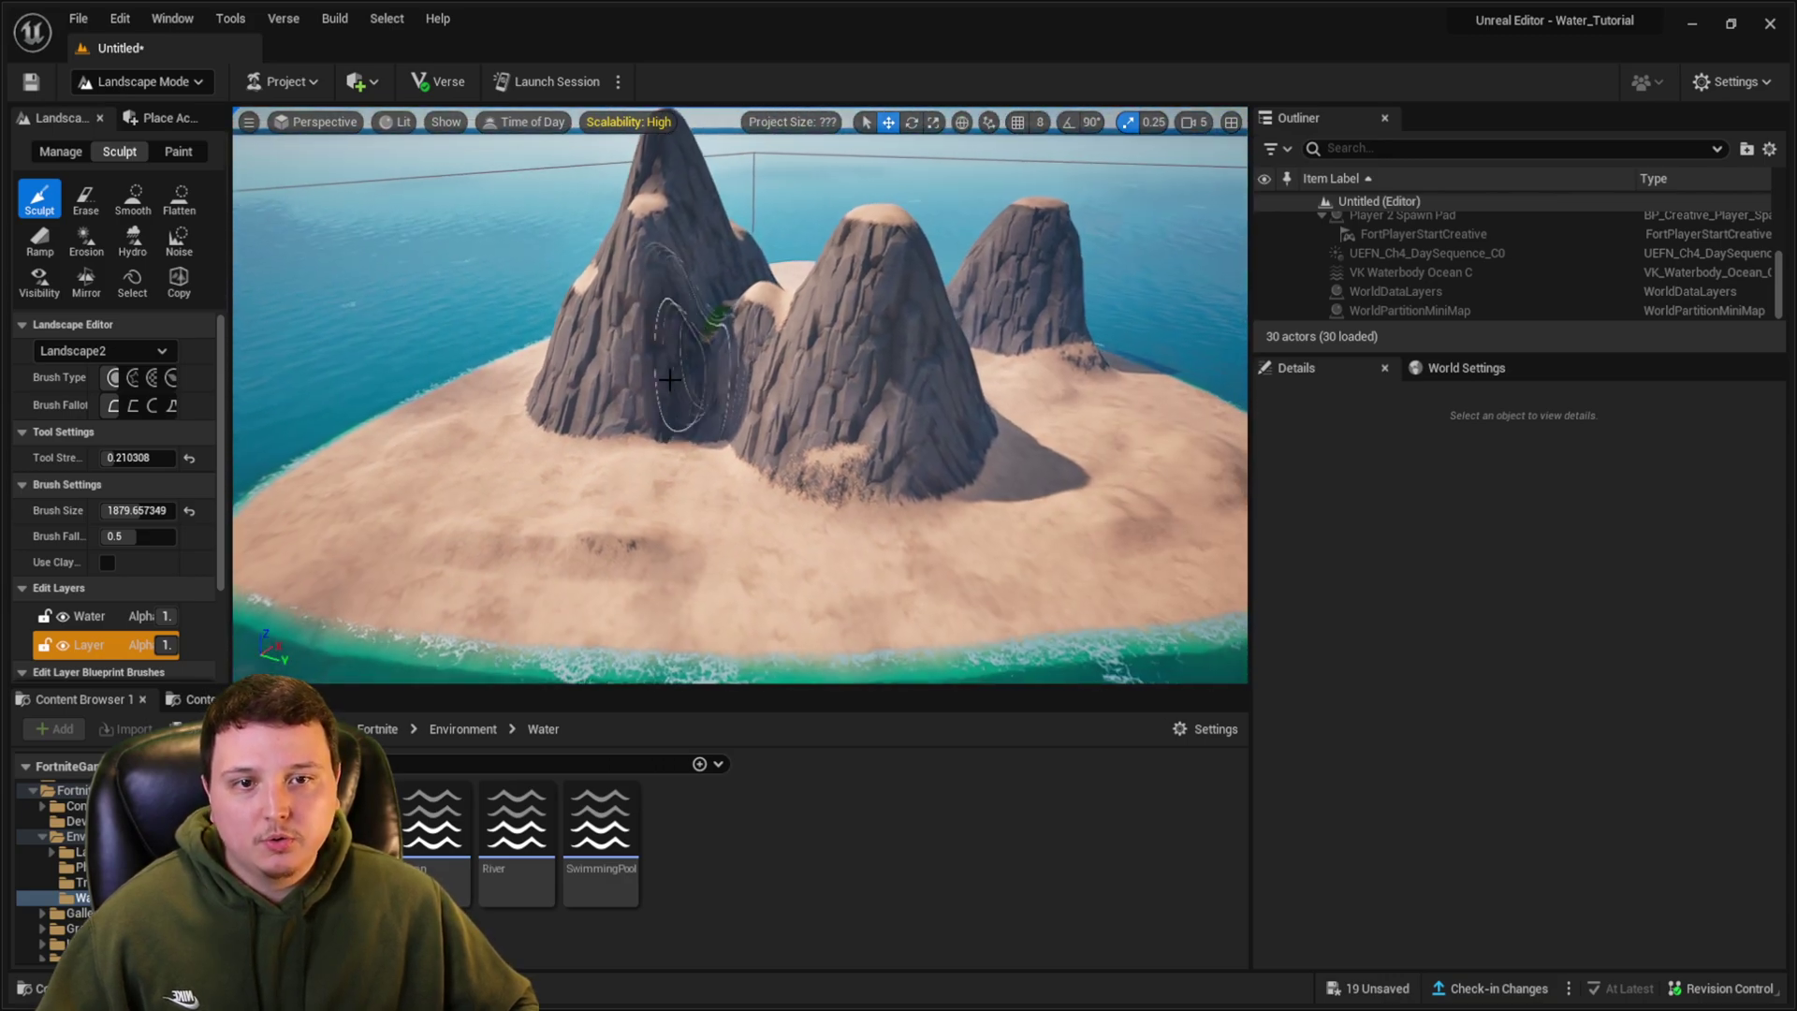
{"action": "left_click_drag", "start_coordinate": [639, 428], "coordinate": [704, 461]}
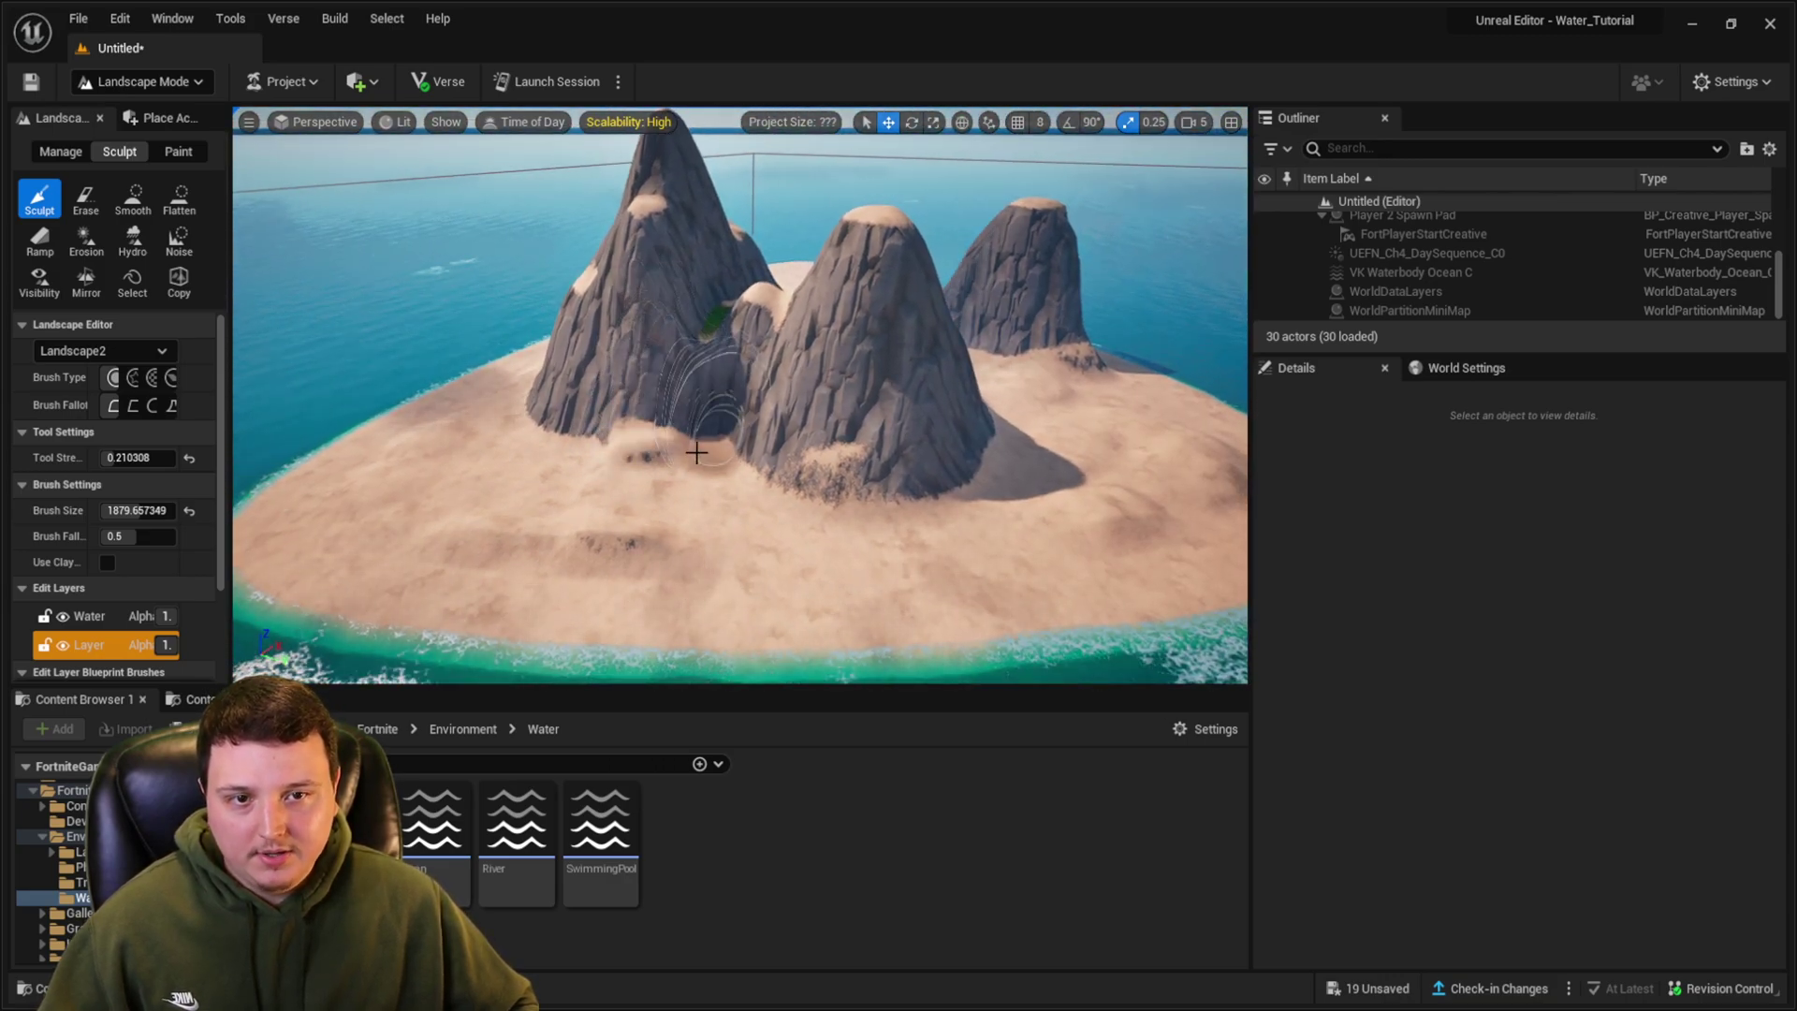
- Search the Fortnite content for "palm tree" and place six palm trees of different variants, including Tree Palm B, across the island's sand
{"action": "key", "text": "w"}
{"action": "right_click_drag", "start_coordinate": [725, 441], "coordinate": [726, 441]}
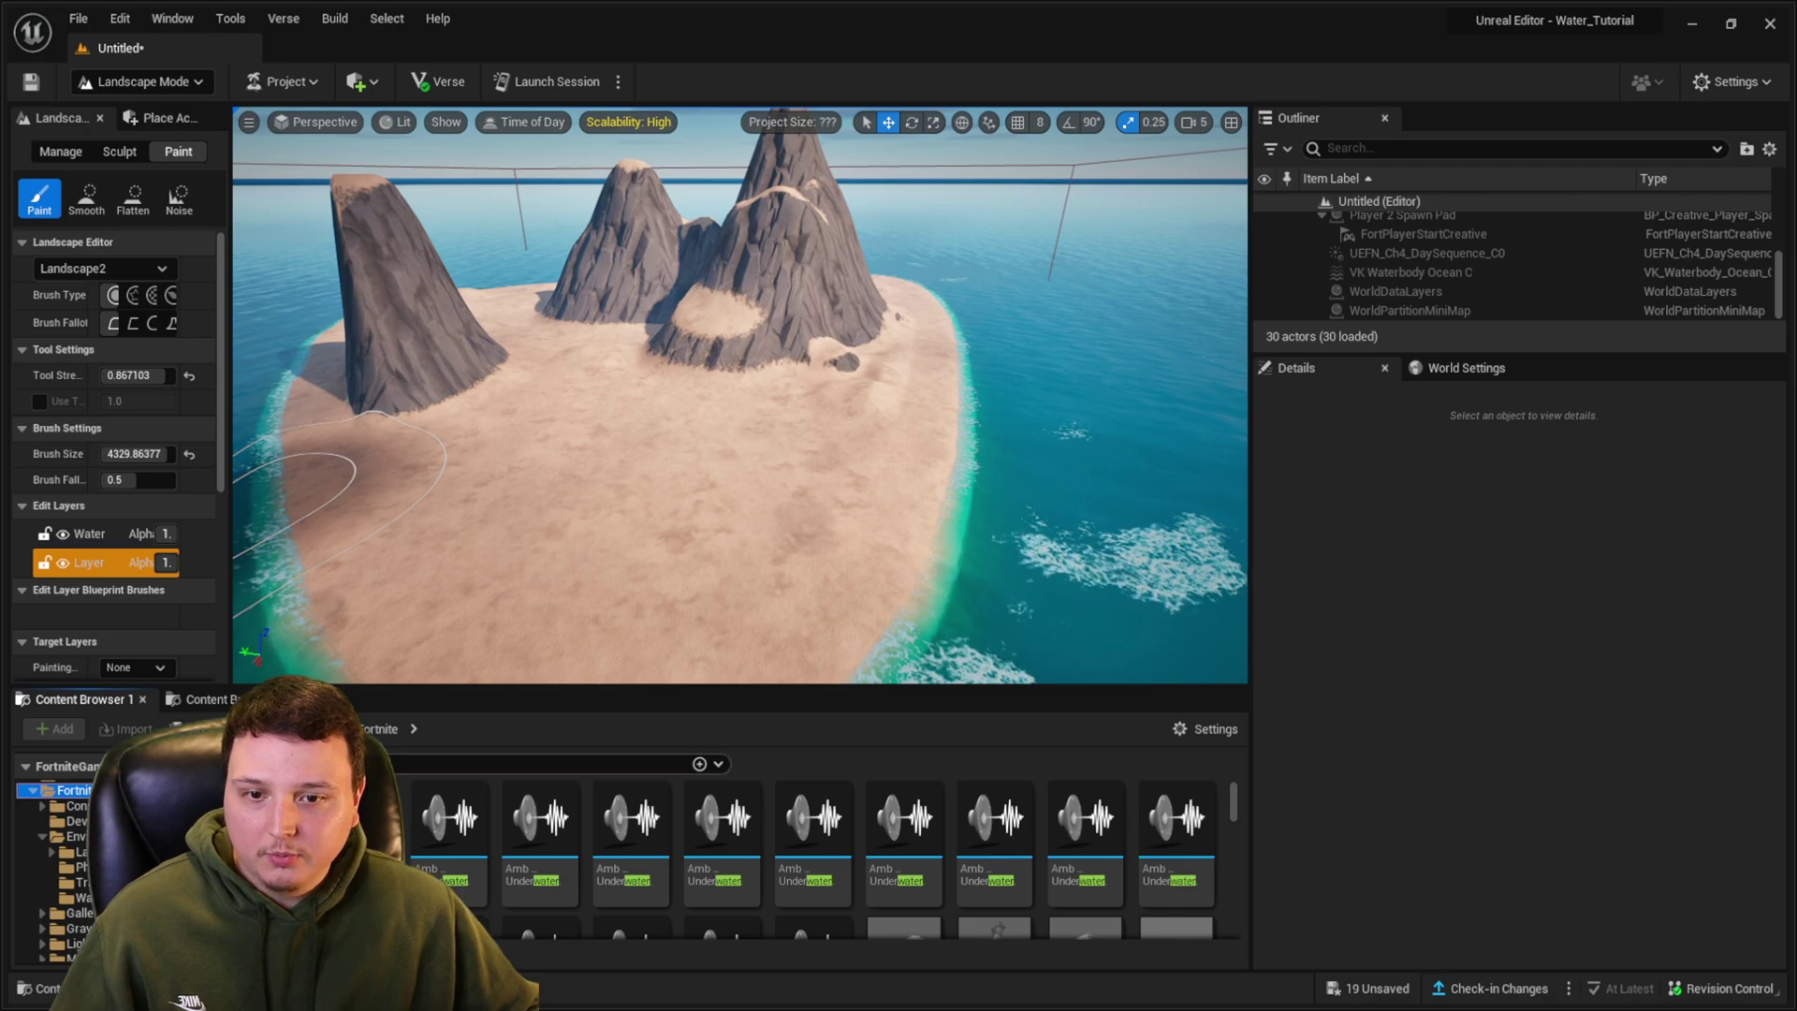
{"action": "type", "text": "pal"}
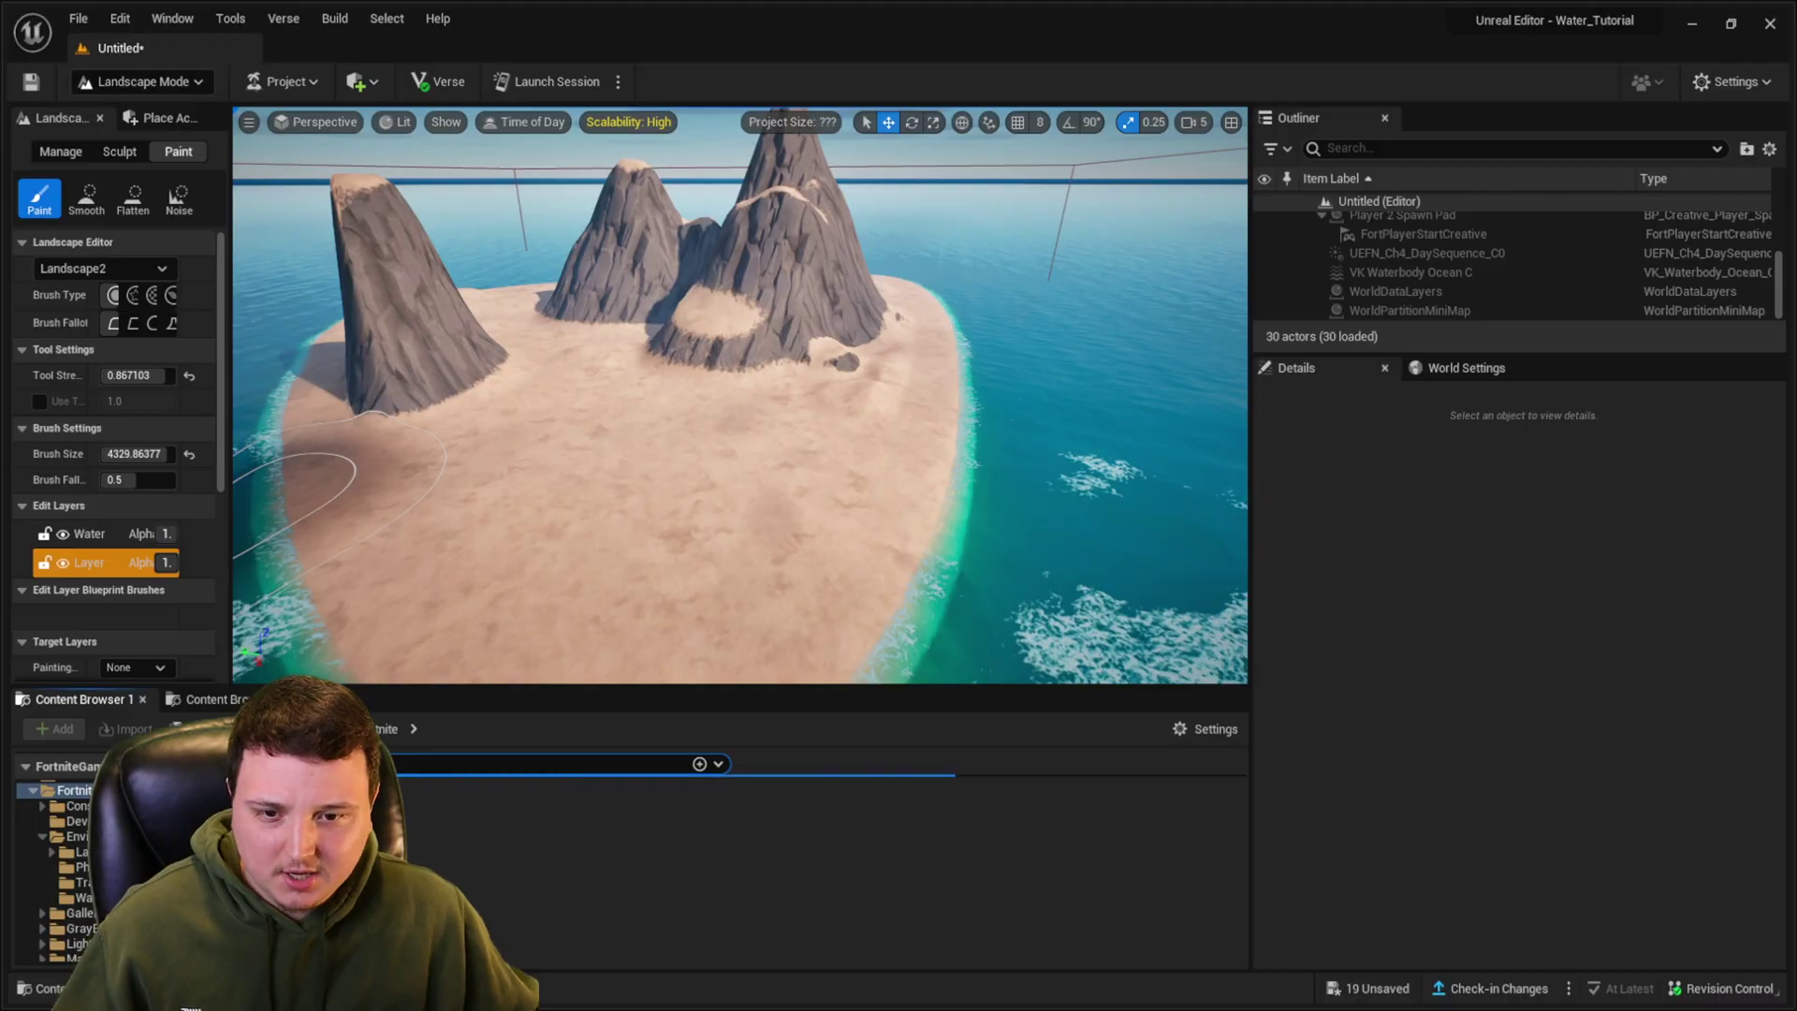
{"action": "type", "text": "m tree"}
{"action": "left_click_drag", "start_coordinate": [734, 601], "coordinate": [875, 531]}
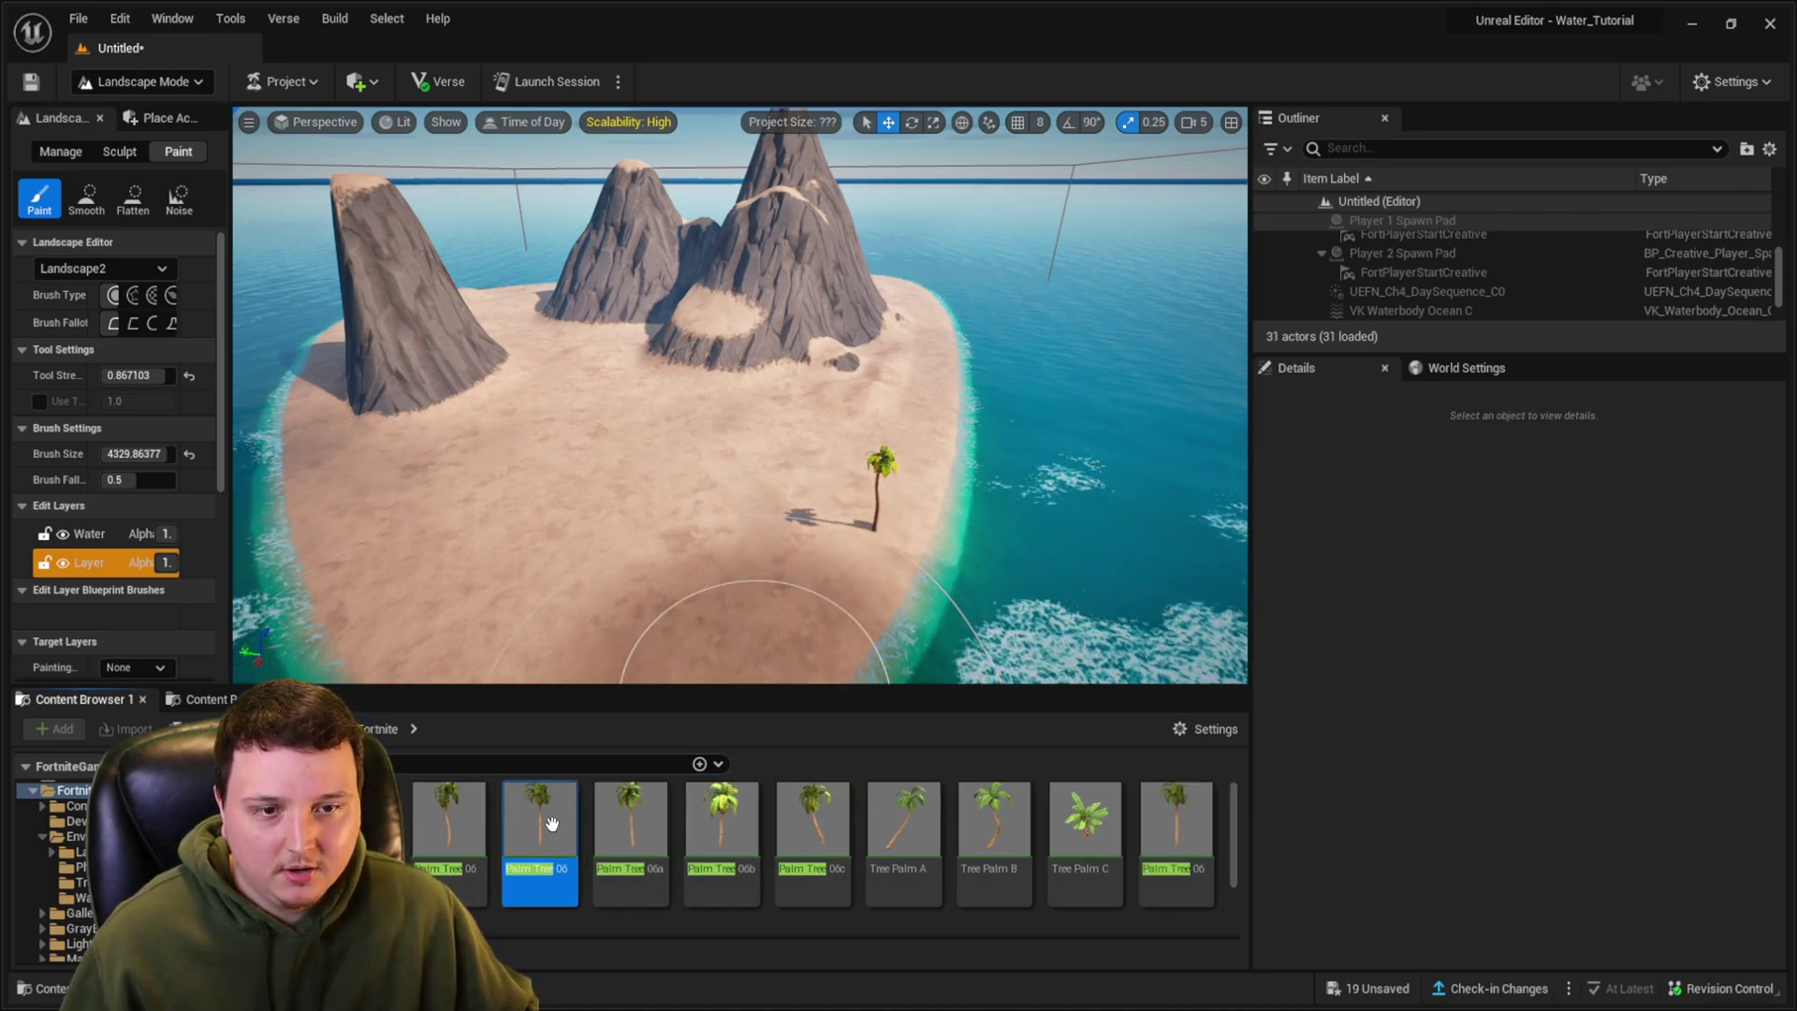
{"action": "left_click_drag", "start_coordinate": [546, 831], "coordinate": [757, 506]}
{"action": "left_click_drag", "start_coordinate": [994, 824], "coordinate": [945, 440]}
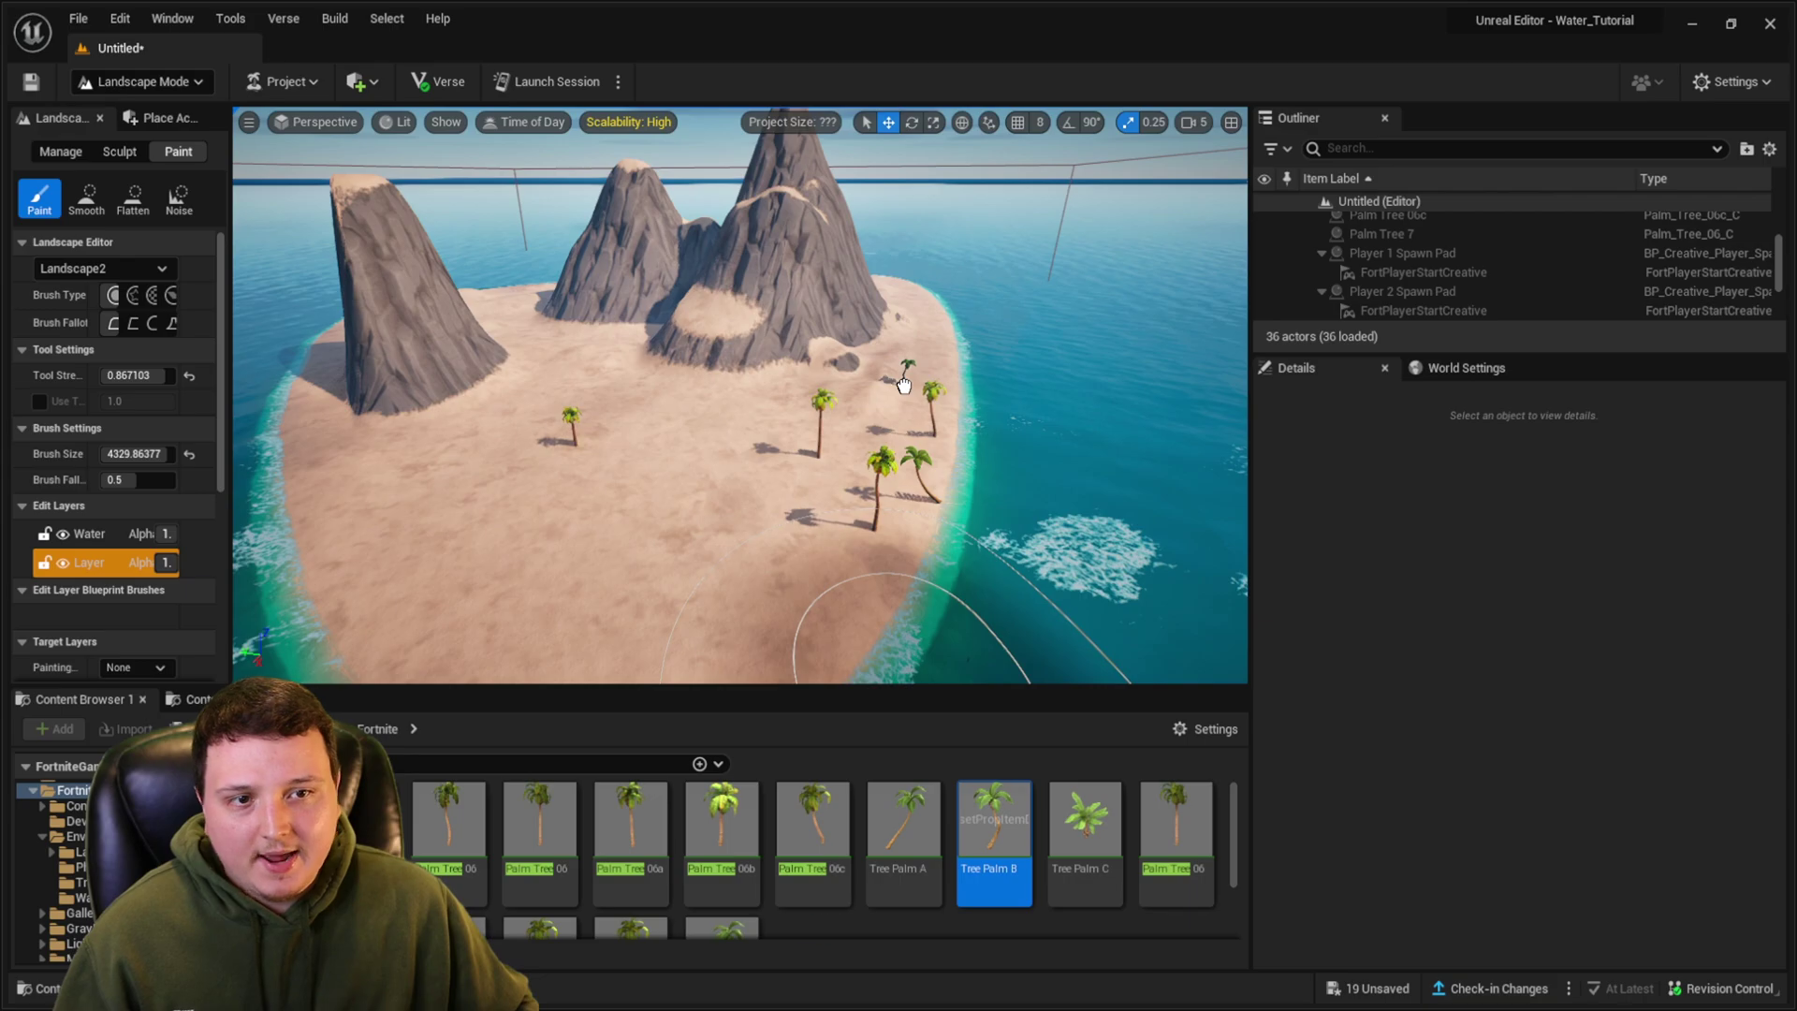
- Switch to Selection Mode, move the Palm Tree 06 nearest the shore closer to the water and scale it to 1.5
{"action": "left_click", "coordinate": [166, 84]}
{"action": "left_click", "coordinate": [150, 104]}
{"action": "right_click_drag", "start_coordinate": [617, 458], "coordinate": [431, 438]}
{"action": "left_click", "coordinate": [608, 446]}
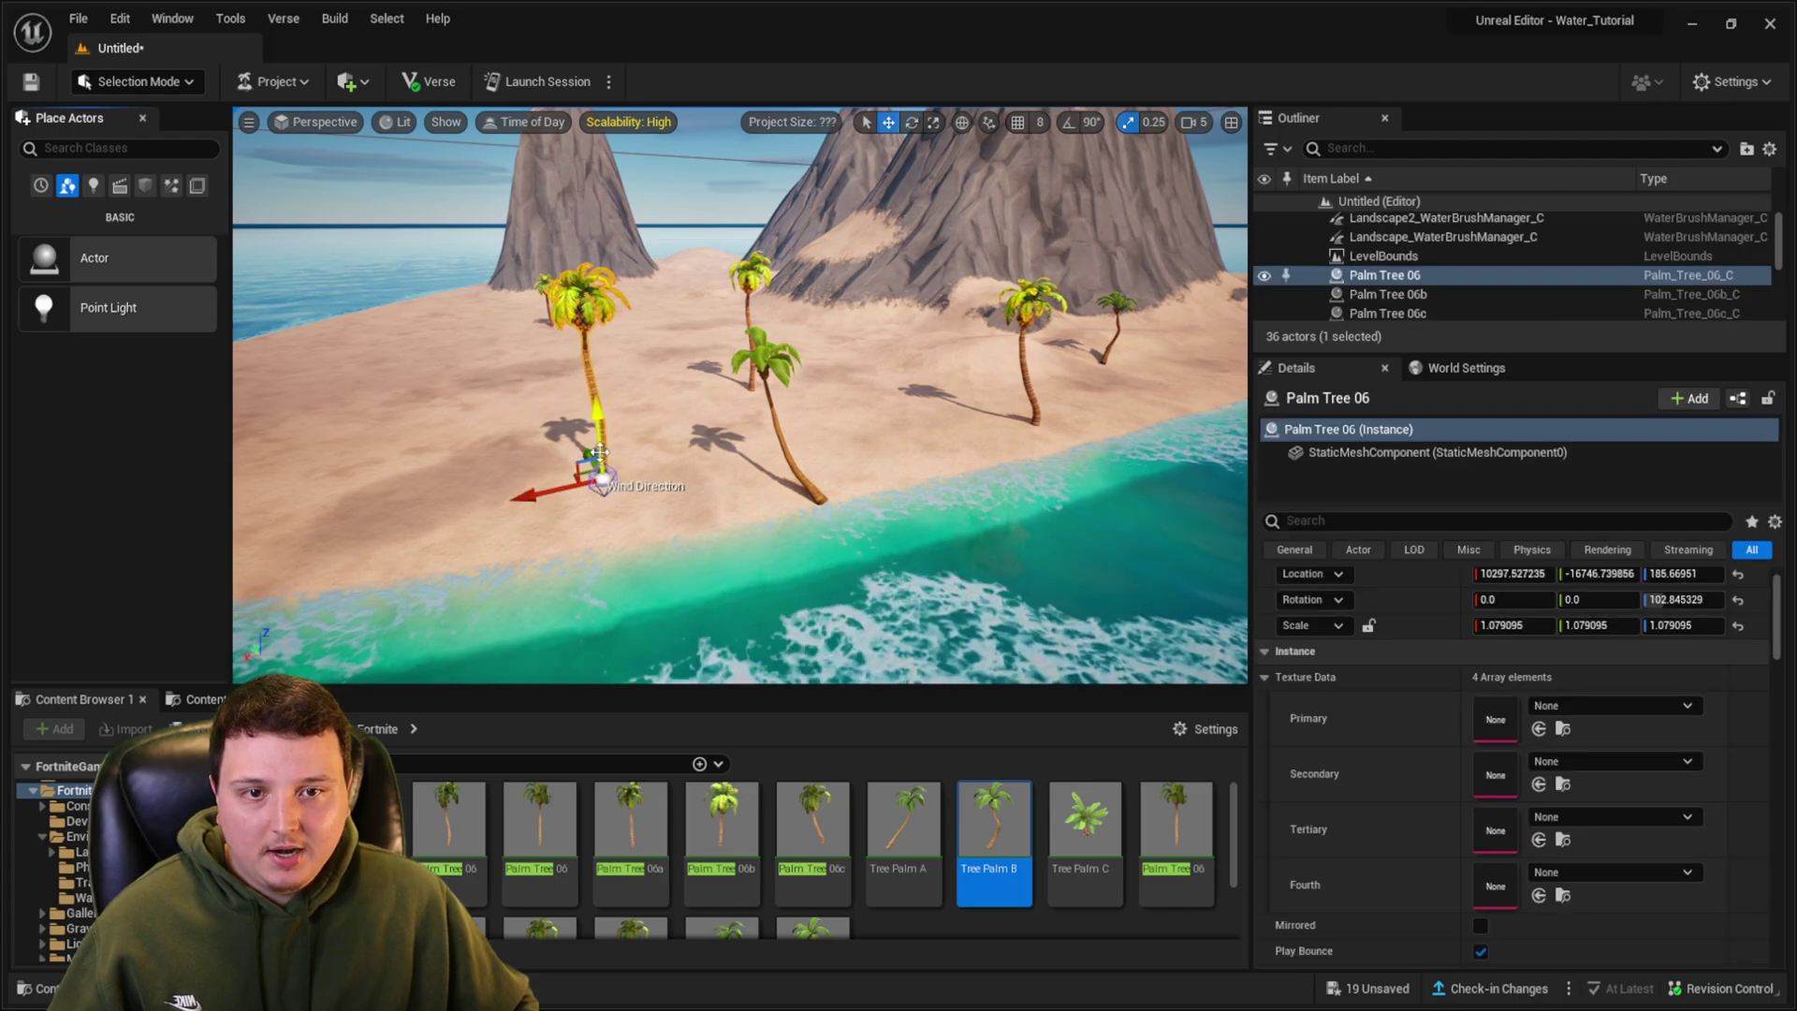
{"action": "left_click_drag", "start_coordinate": [562, 498], "coordinate": [498, 513]}
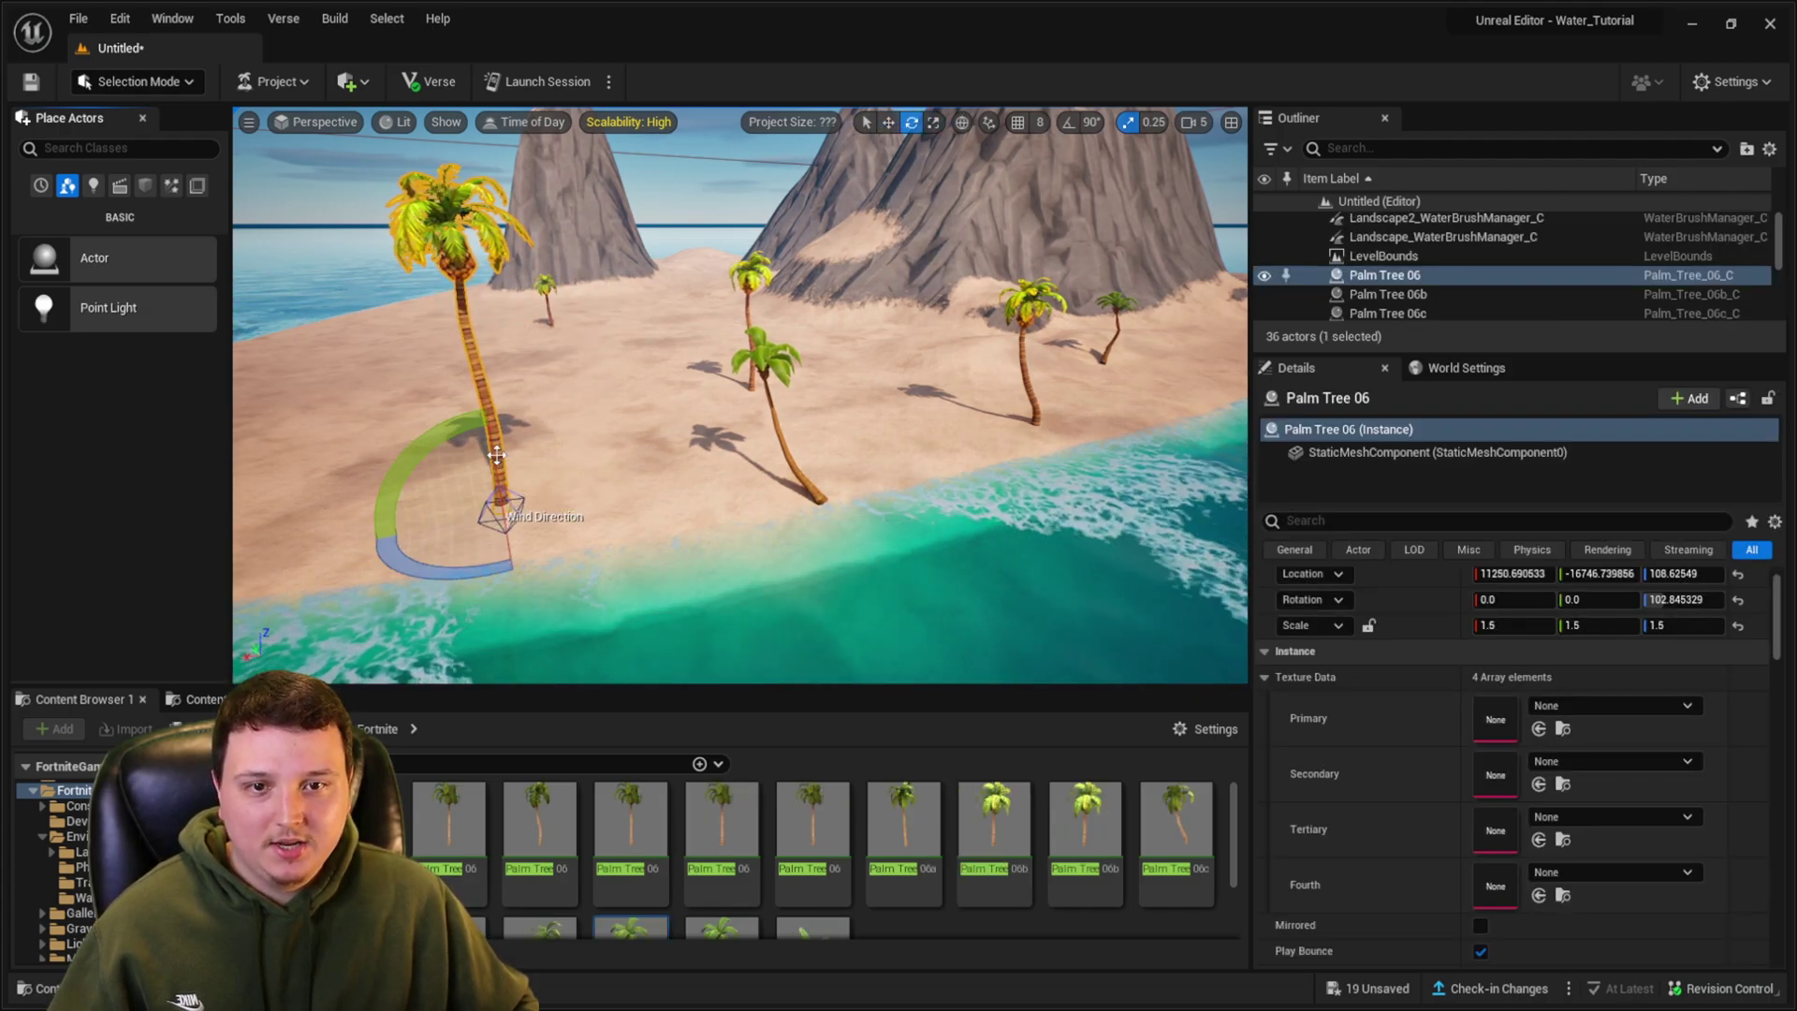
- Deselect the palm tree and examine the island's palm trees, mountains and surrounding ocean from several angles
{"action": "left_click", "coordinate": [789, 425]}
{"action": "key", "text": "d"}
{"action": "right_click_drag", "start_coordinate": [789, 425], "coordinate": [636, 411]}
{"action": "left_click", "coordinate": [505, 412]}
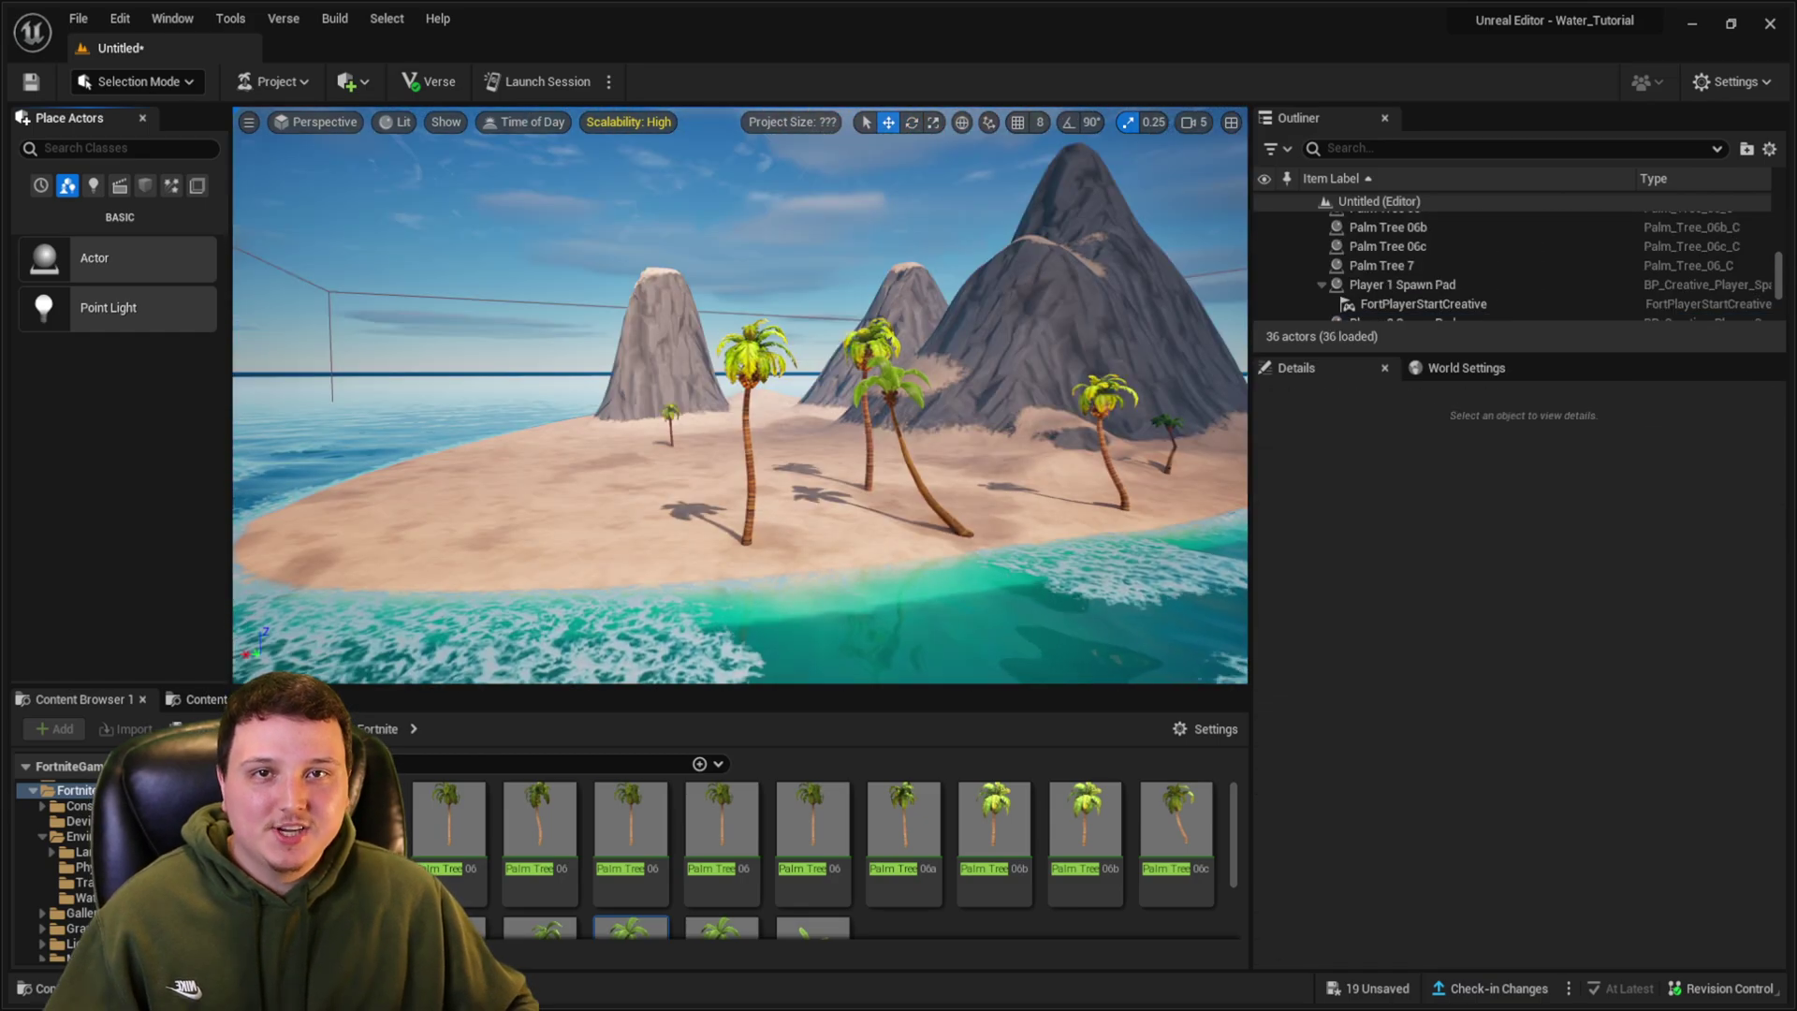
{"action": "key", "text": "d"}
{"action": "right_click_drag", "start_coordinate": [739, 395], "coordinate": [817, 446]}
{"action": "key", "text": "s"}
{"action": "key", "text": "a"}
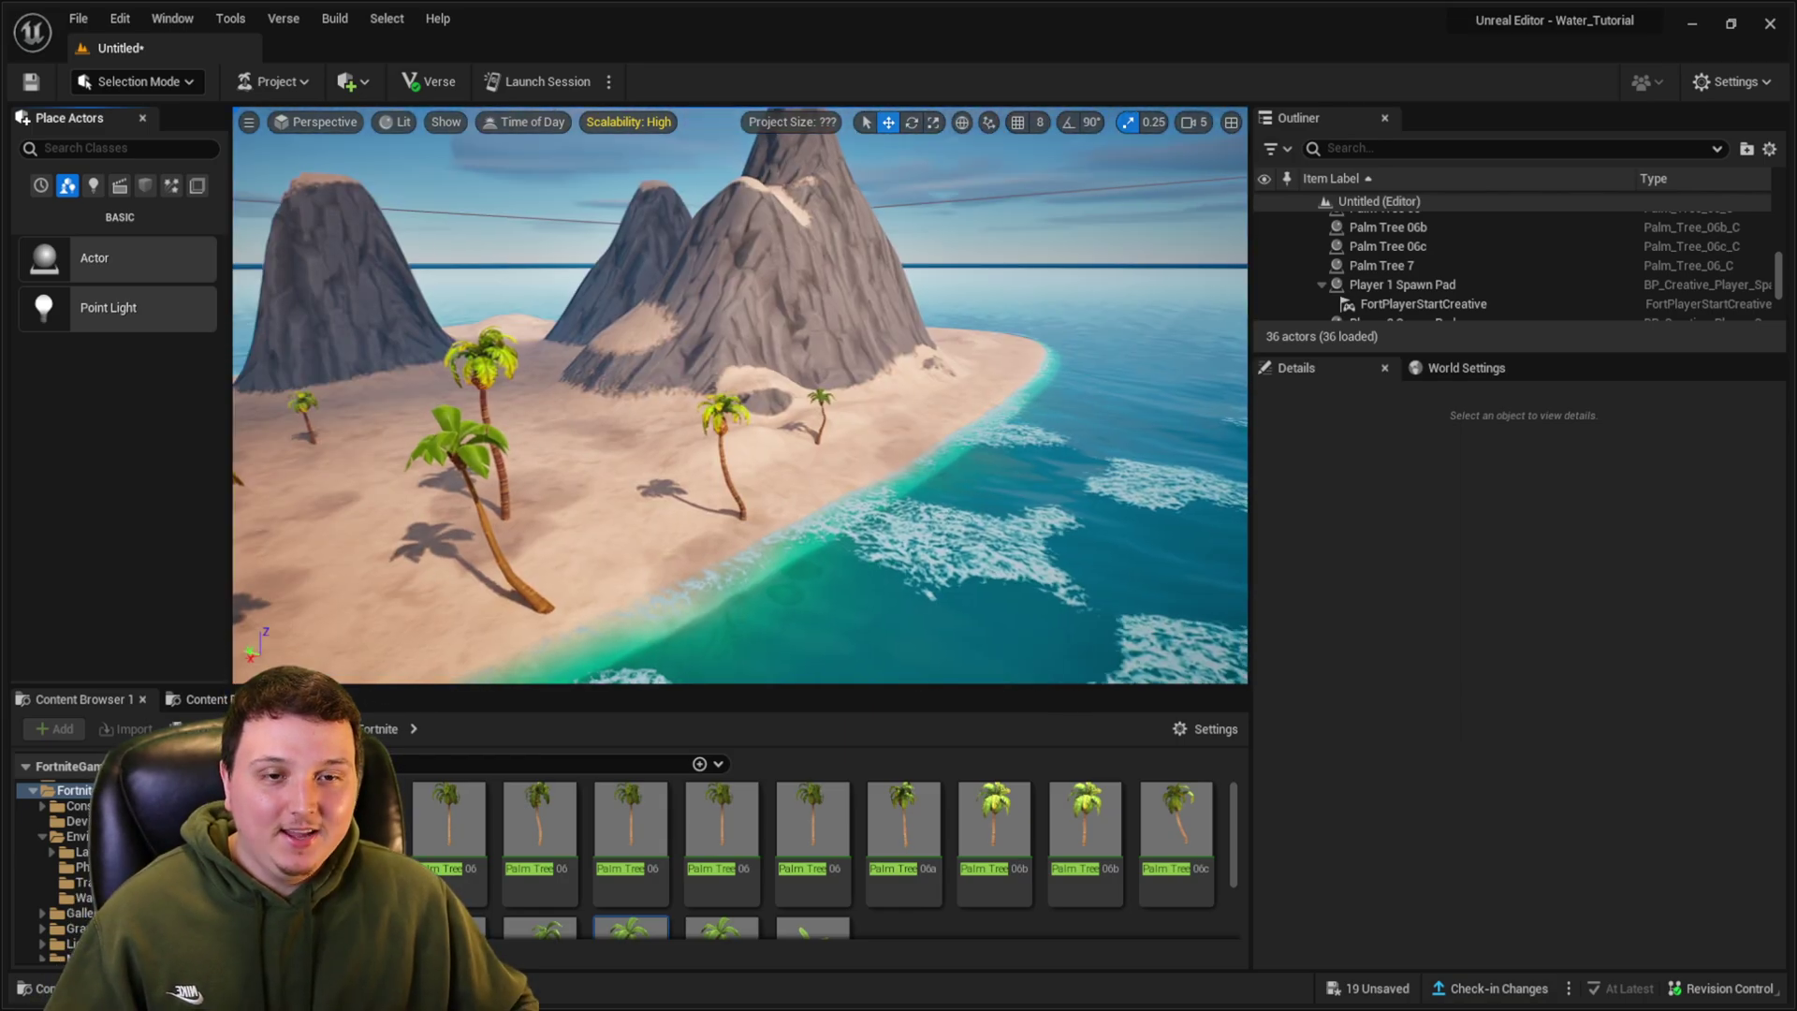
{"action": "key", "text": "a"}
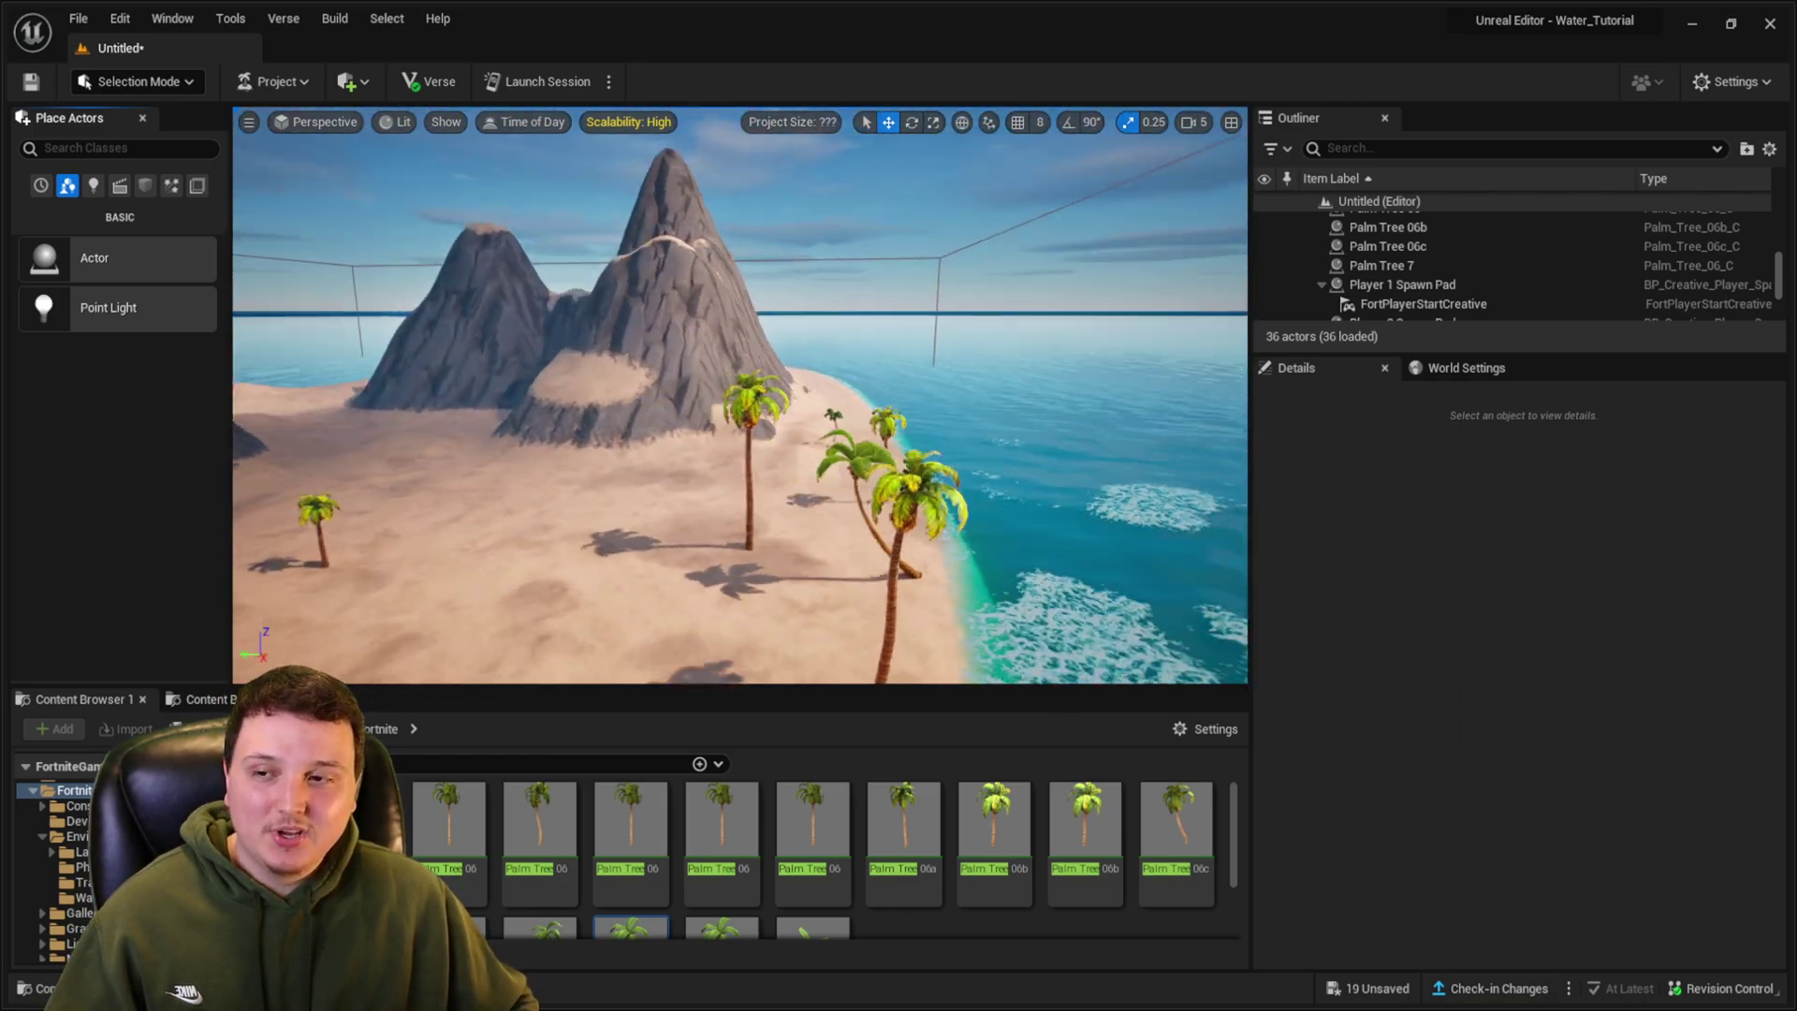